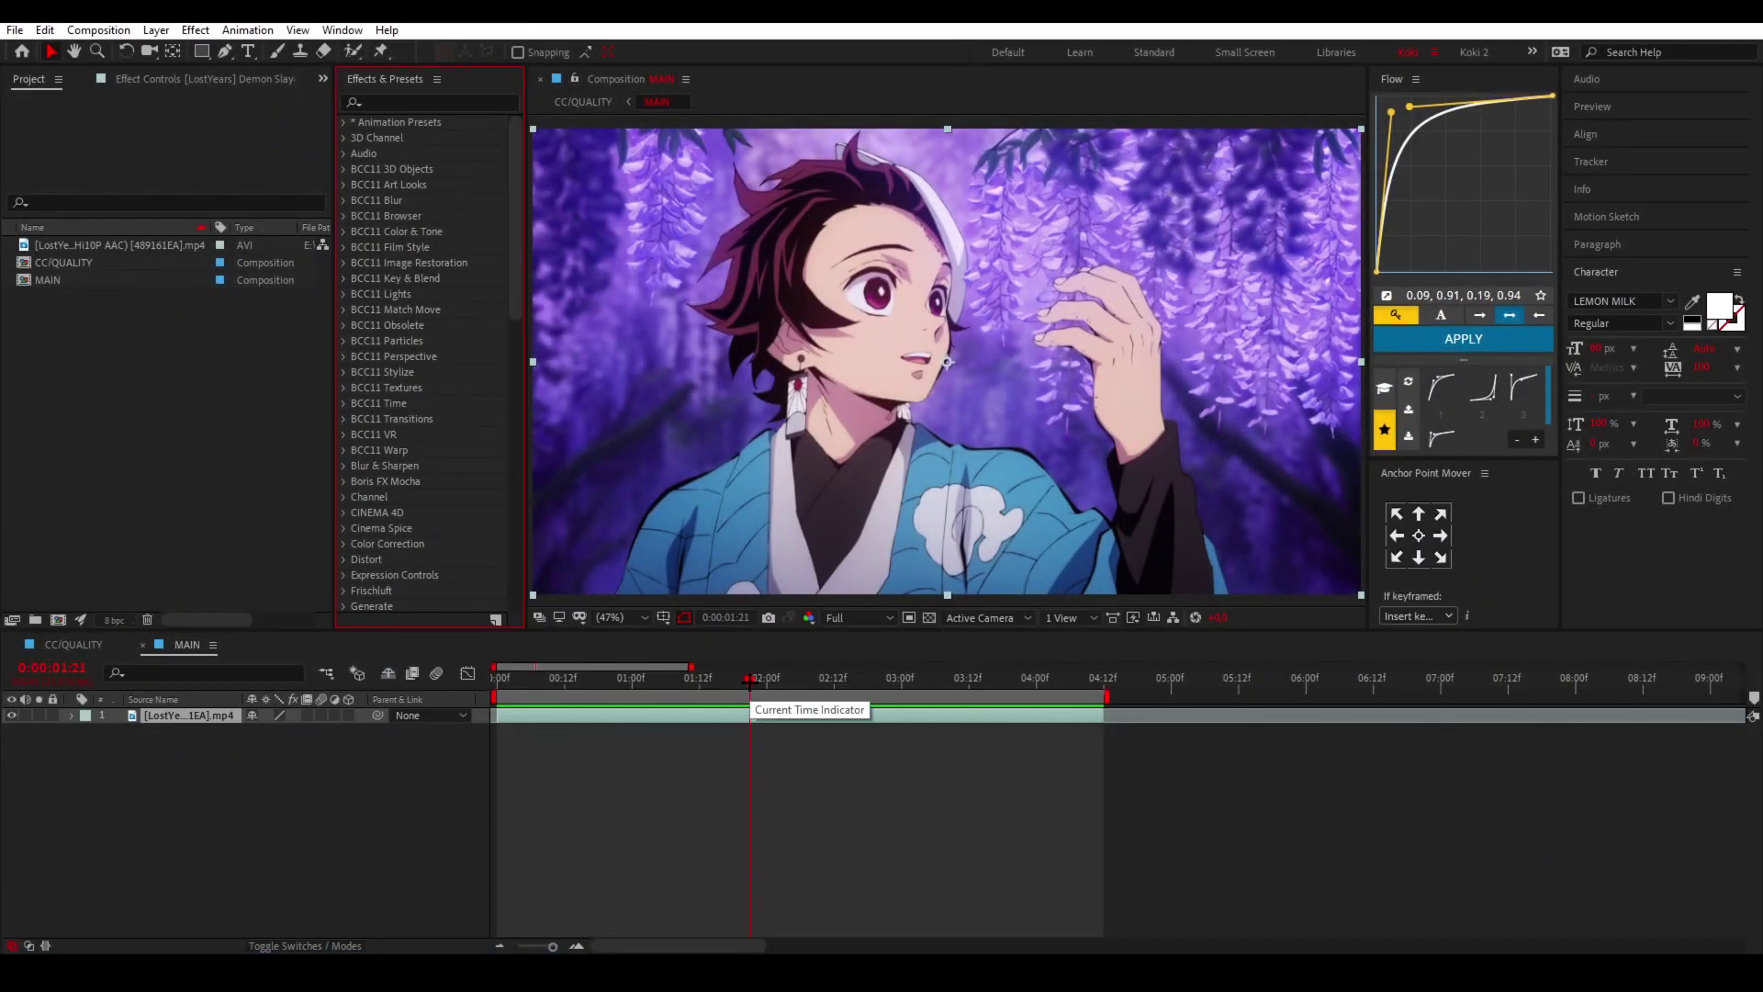
# Step: Open the CC/QUALITY composition, preview it, and place the current time at 0:00:02:01
pyautogui.moveTo(750, 684)
pyautogui.mouseDown()
pyautogui.moveTo(735, 687)
pyautogui.moveTo(803, 689)
pyautogui.moveTo(495, 688)
pyautogui.moveTo(859, 691)
pyautogui.moveTo(525, 692)
pyautogui.moveTo(771, 700)
pyautogui.mouseUp()
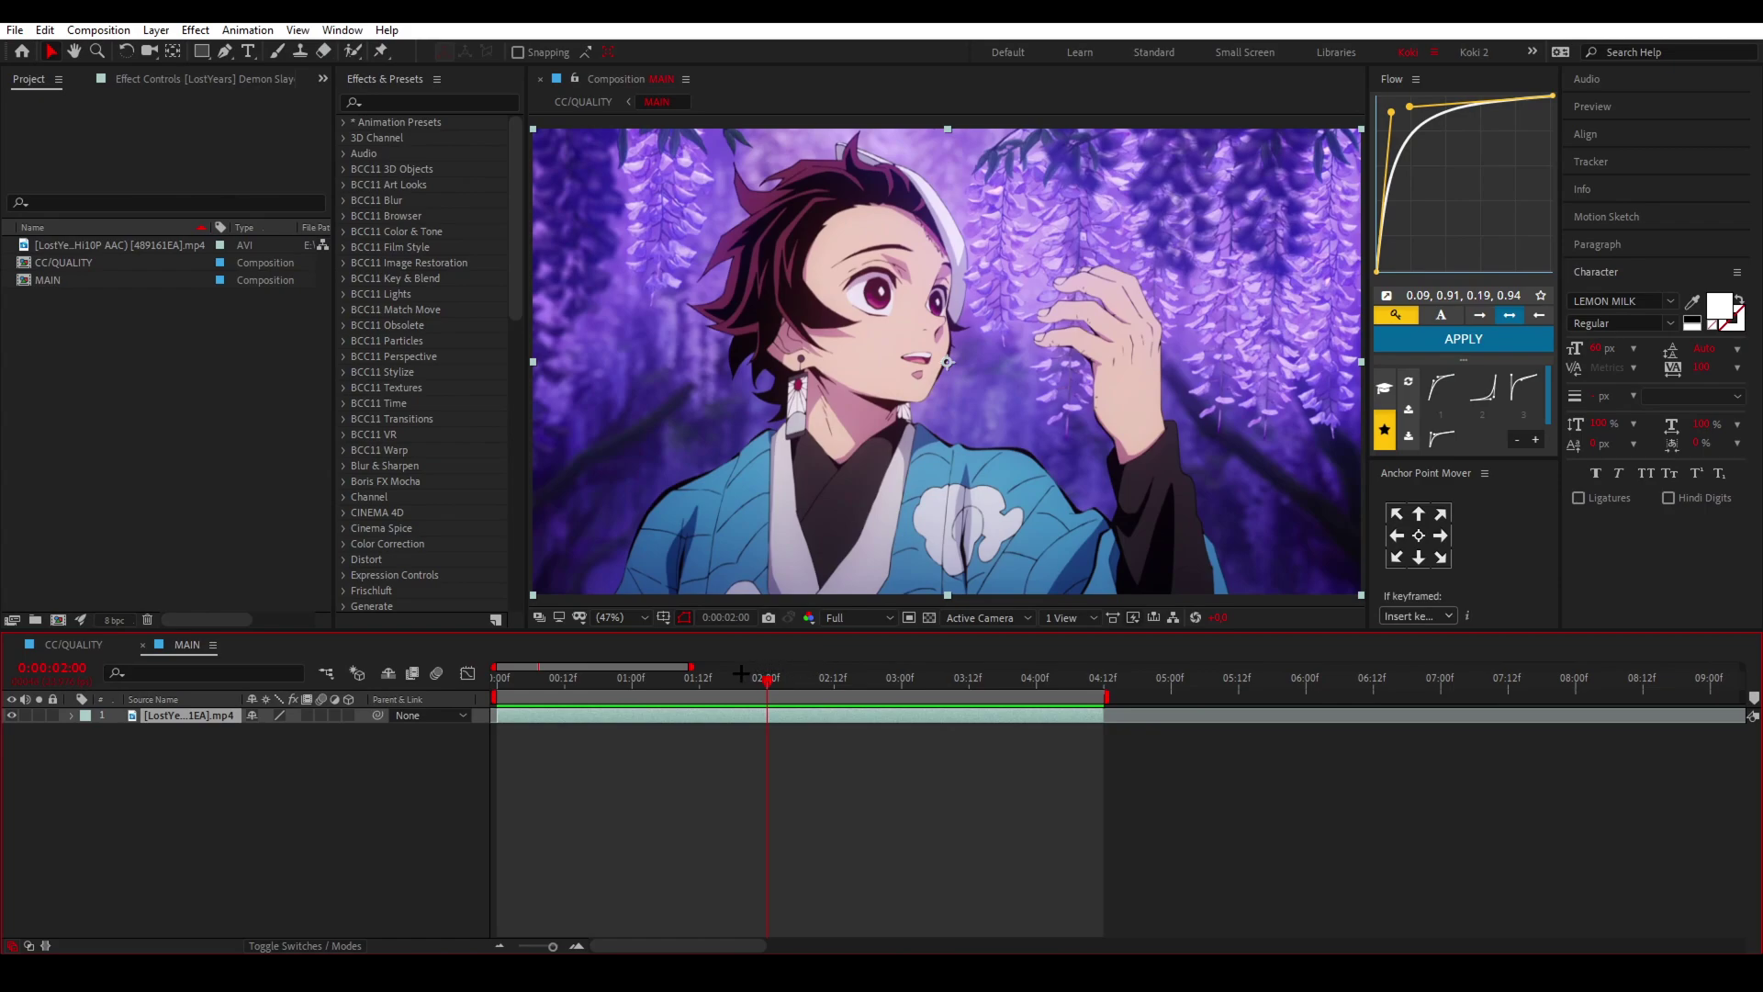
pyautogui.click(83, 646)
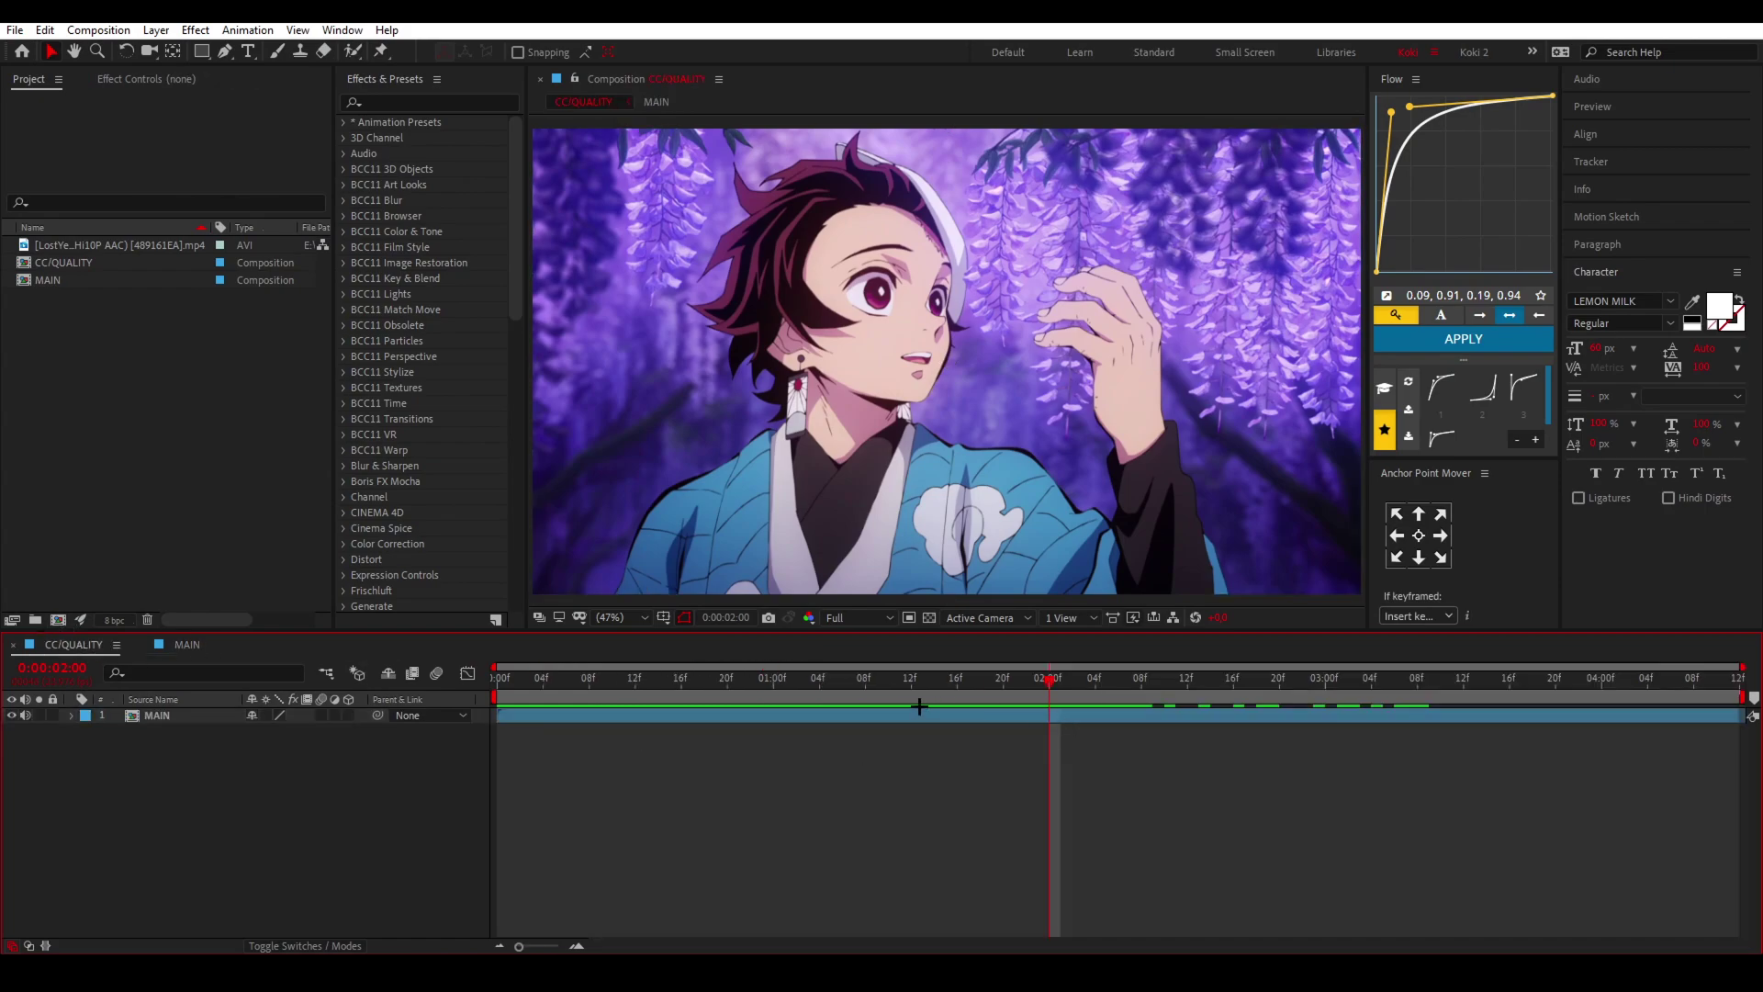
pyautogui.press('space')
pyautogui.click(1058, 705)
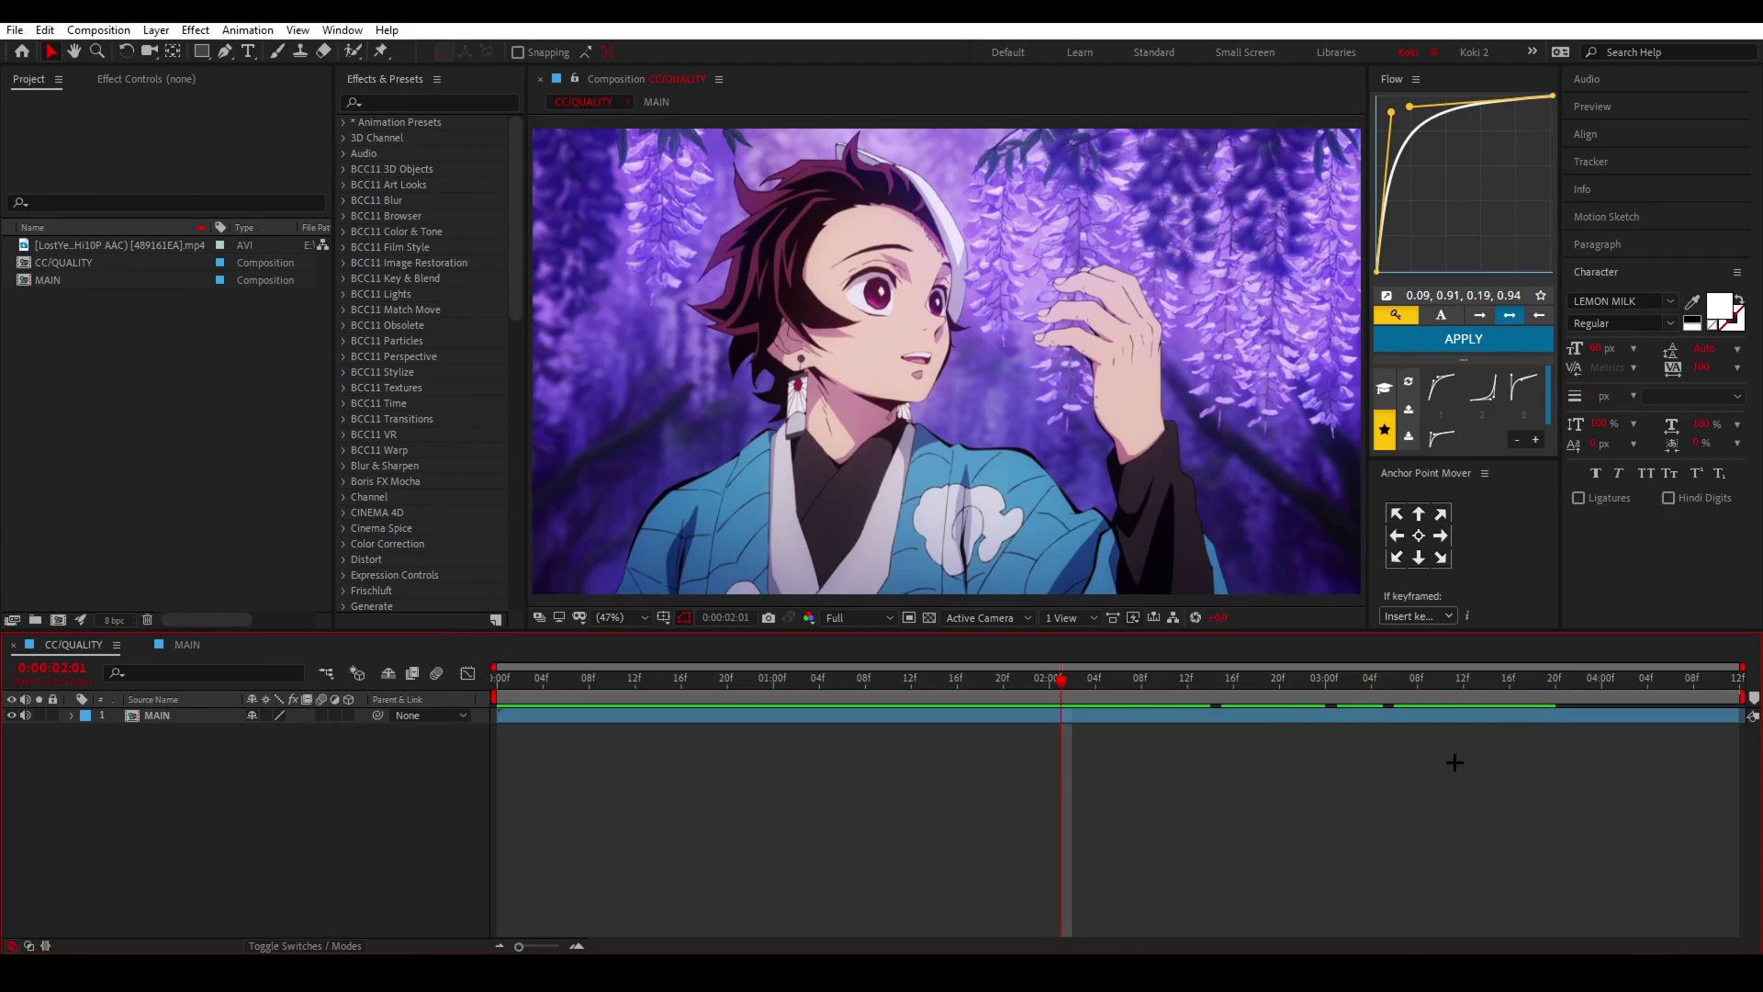
# Step: Add three adjustment layers above the MAIN layer in the CC/QUALITY composition
pyautogui.click(1084, 722)
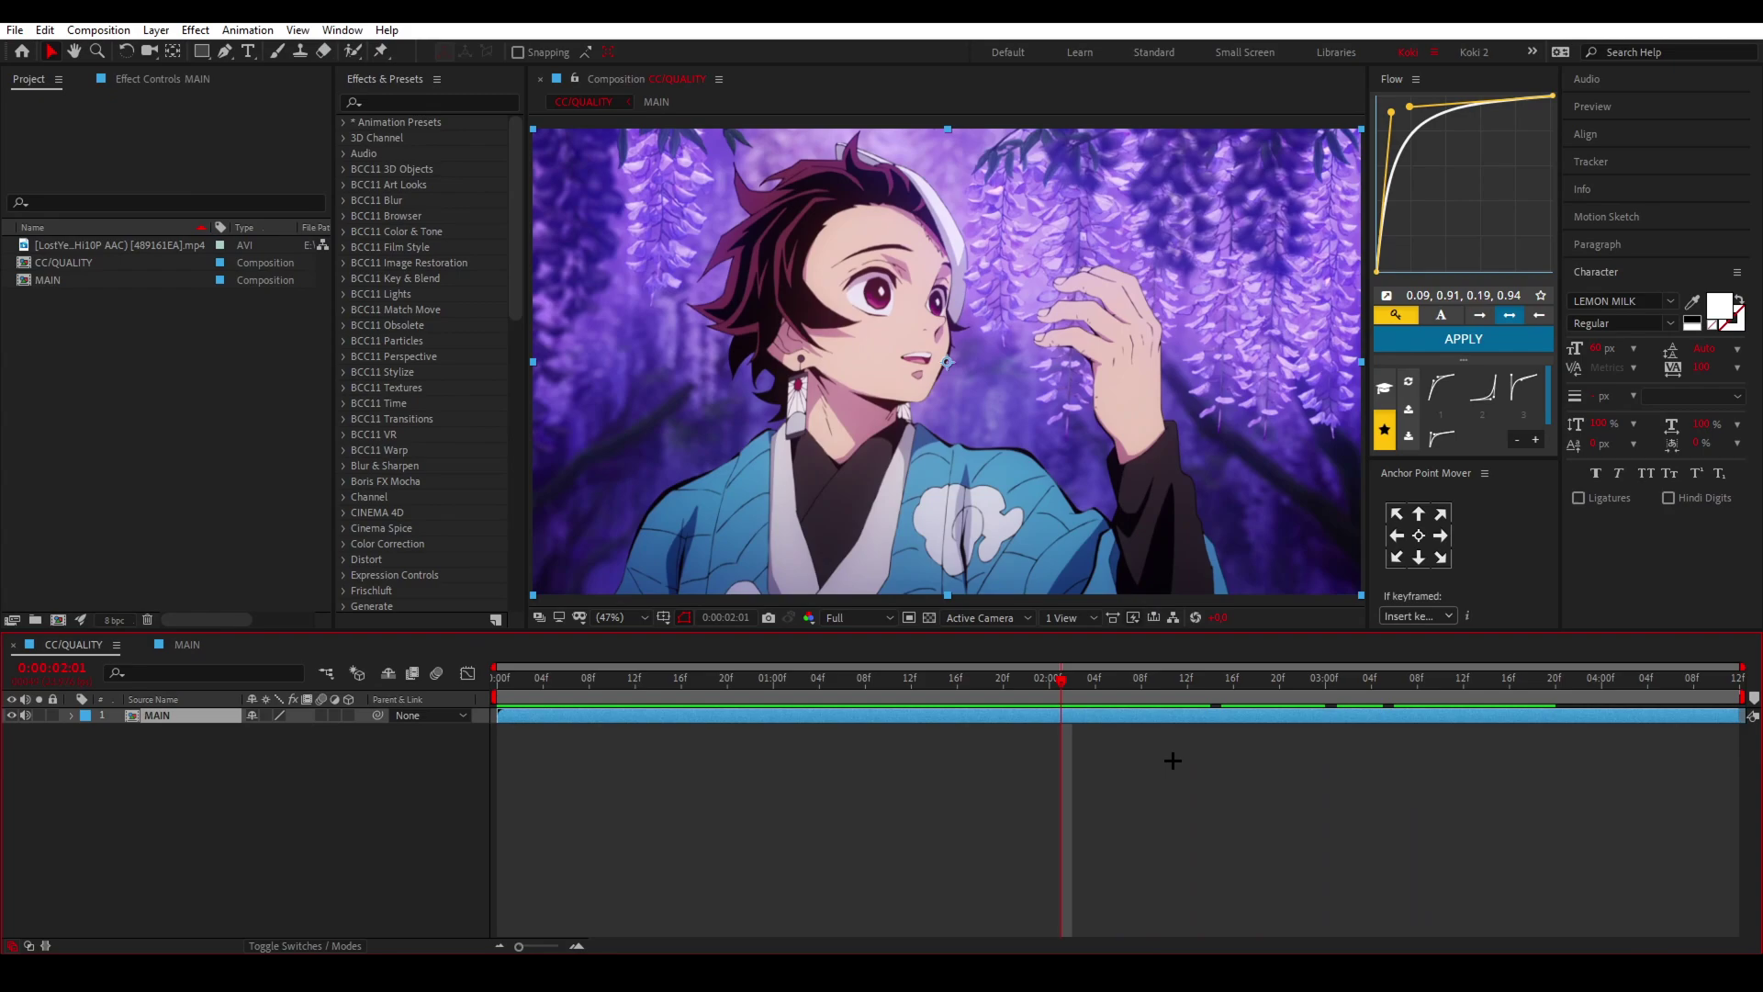
pyautogui.hotkey('ctrl', 'alt', 'y')
pyautogui.hotkey('ctrl', 'alt', 'y')
pyautogui.hotkey('ctrl', 'alt', 'y')
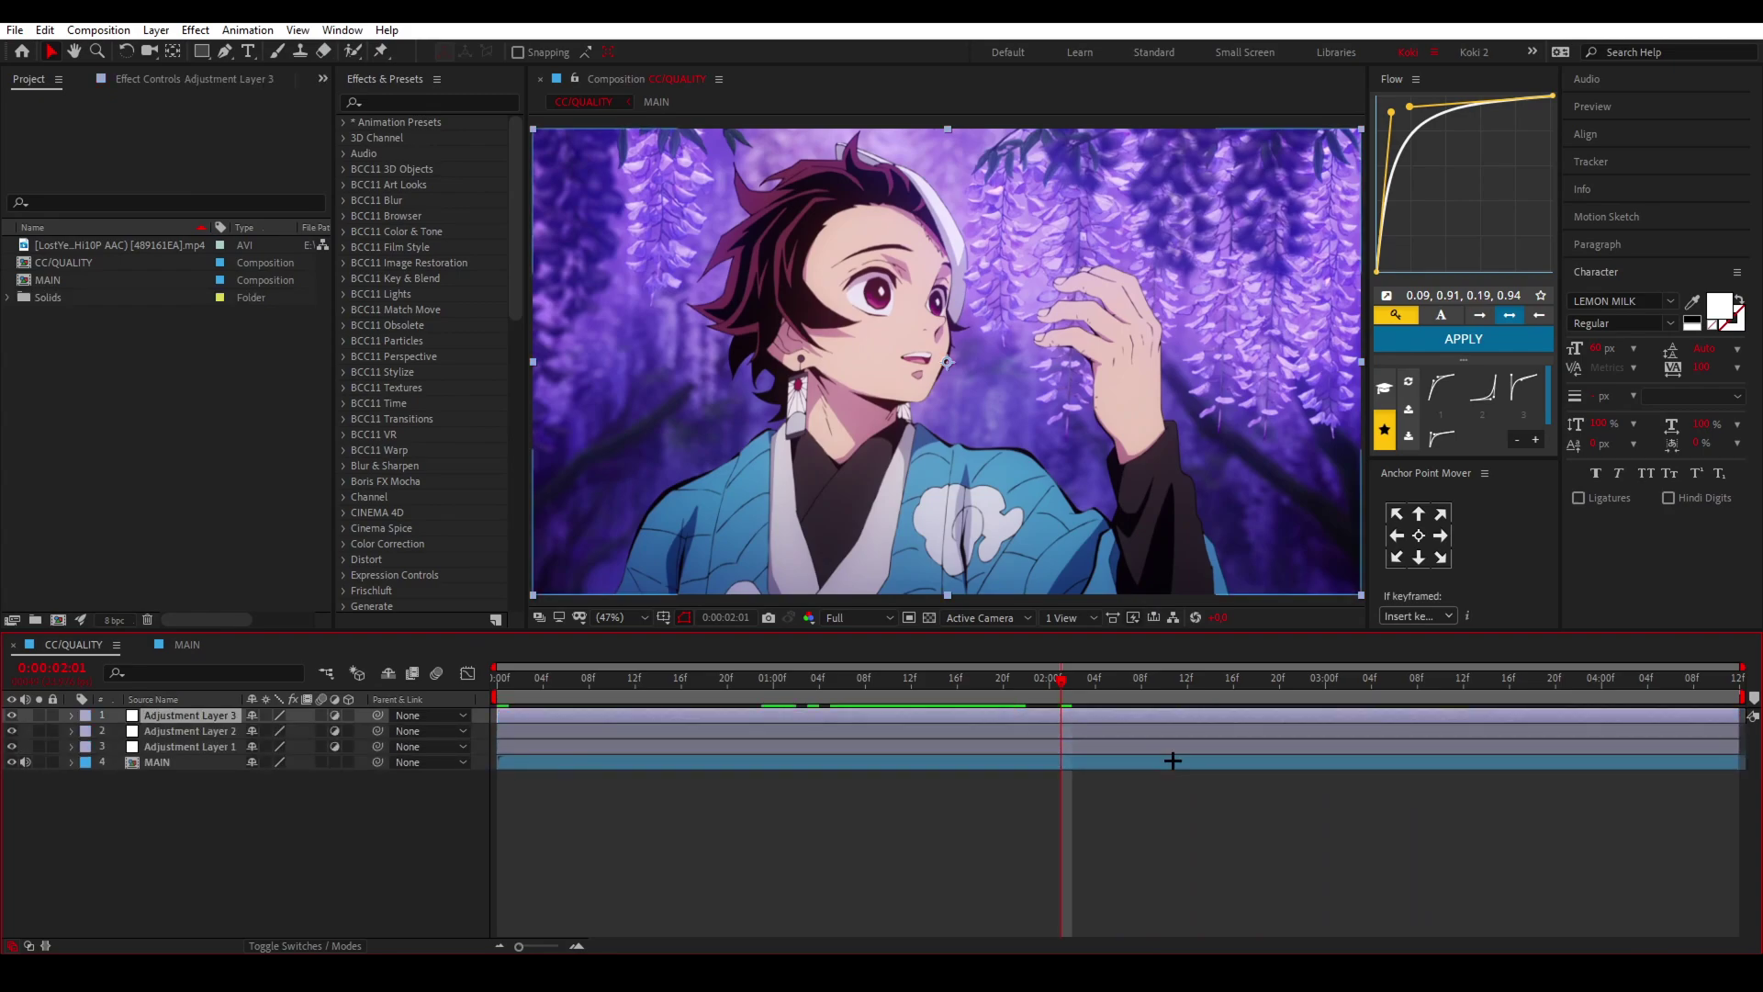
pyautogui.click(945, 741)
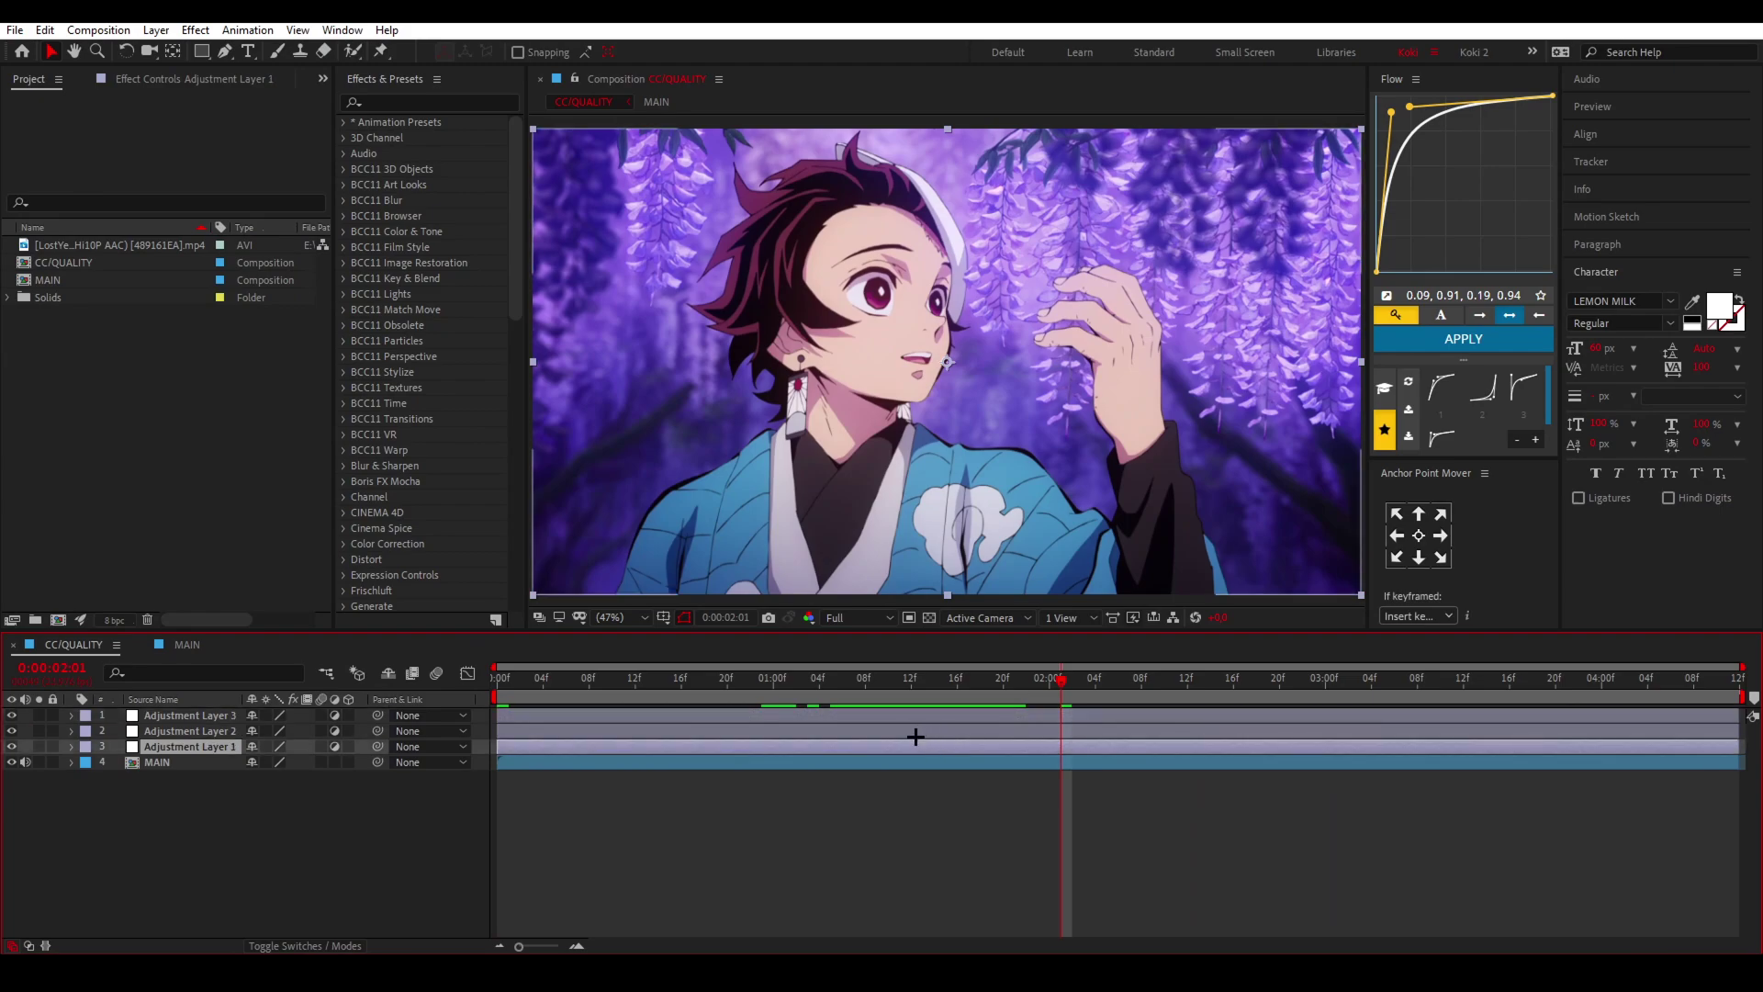
pyautogui.click(923, 731)
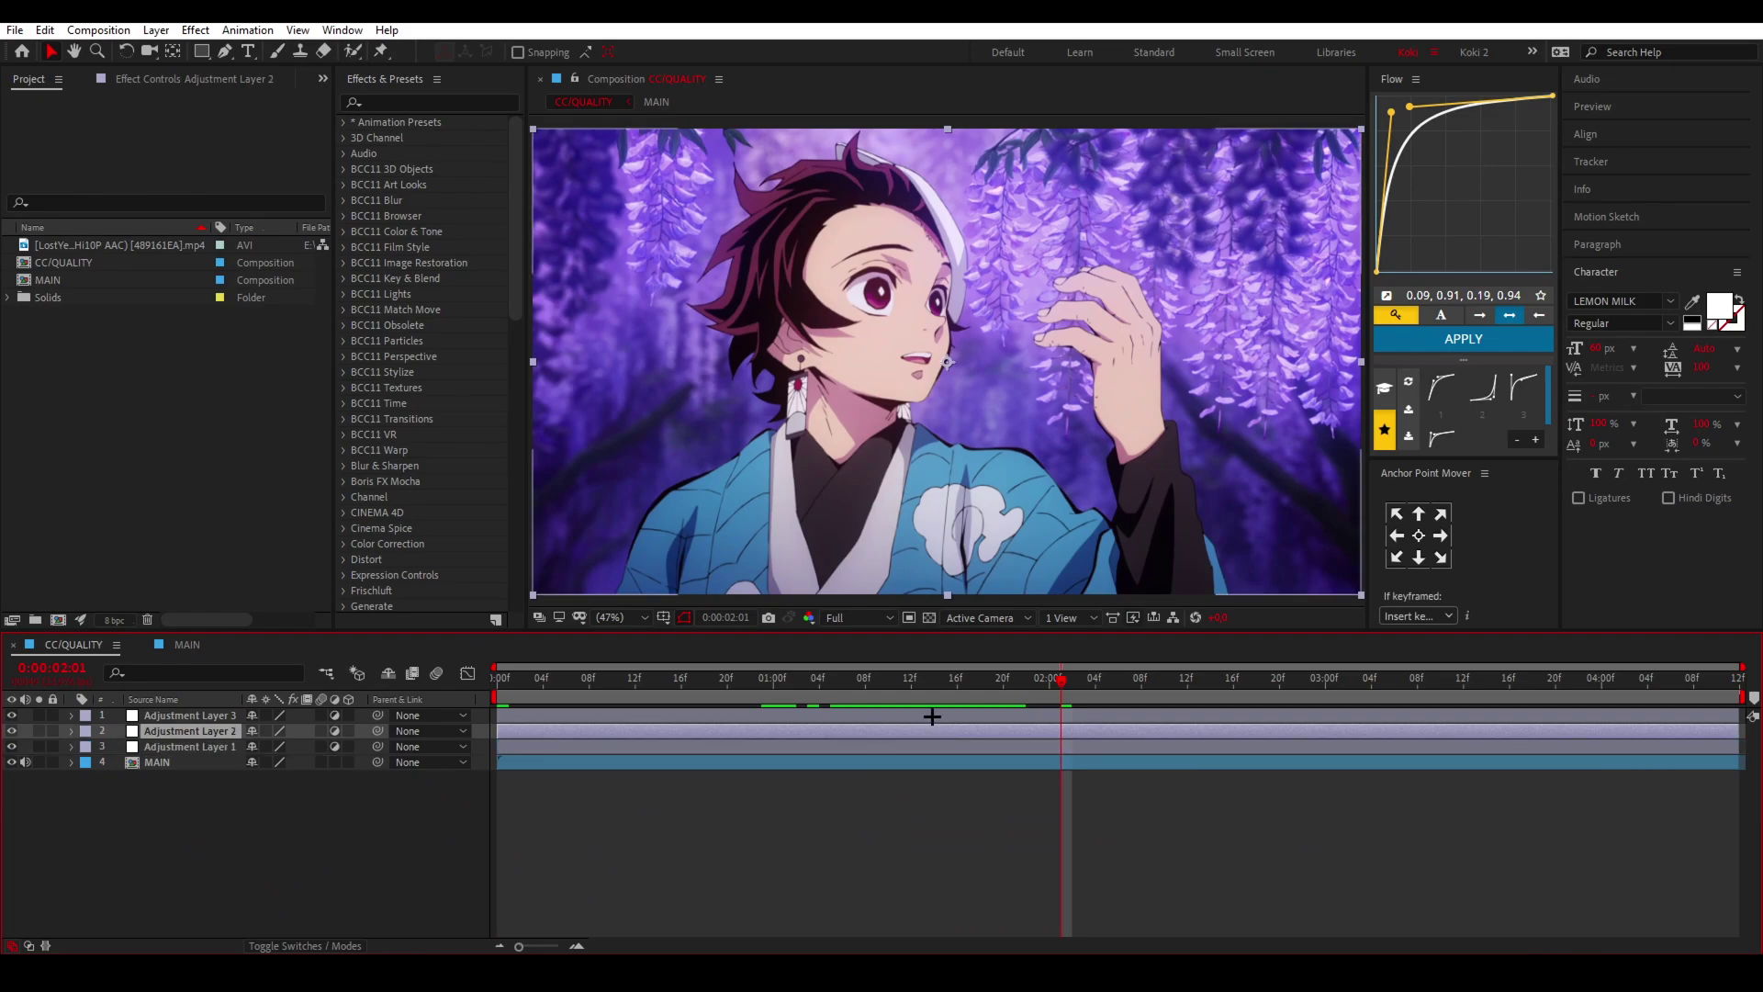
pyautogui.click(929, 720)
# Step: Apply the RG Magic Bullet Looks effect to Adjustment Layer 1
pyautogui.click(926, 746)
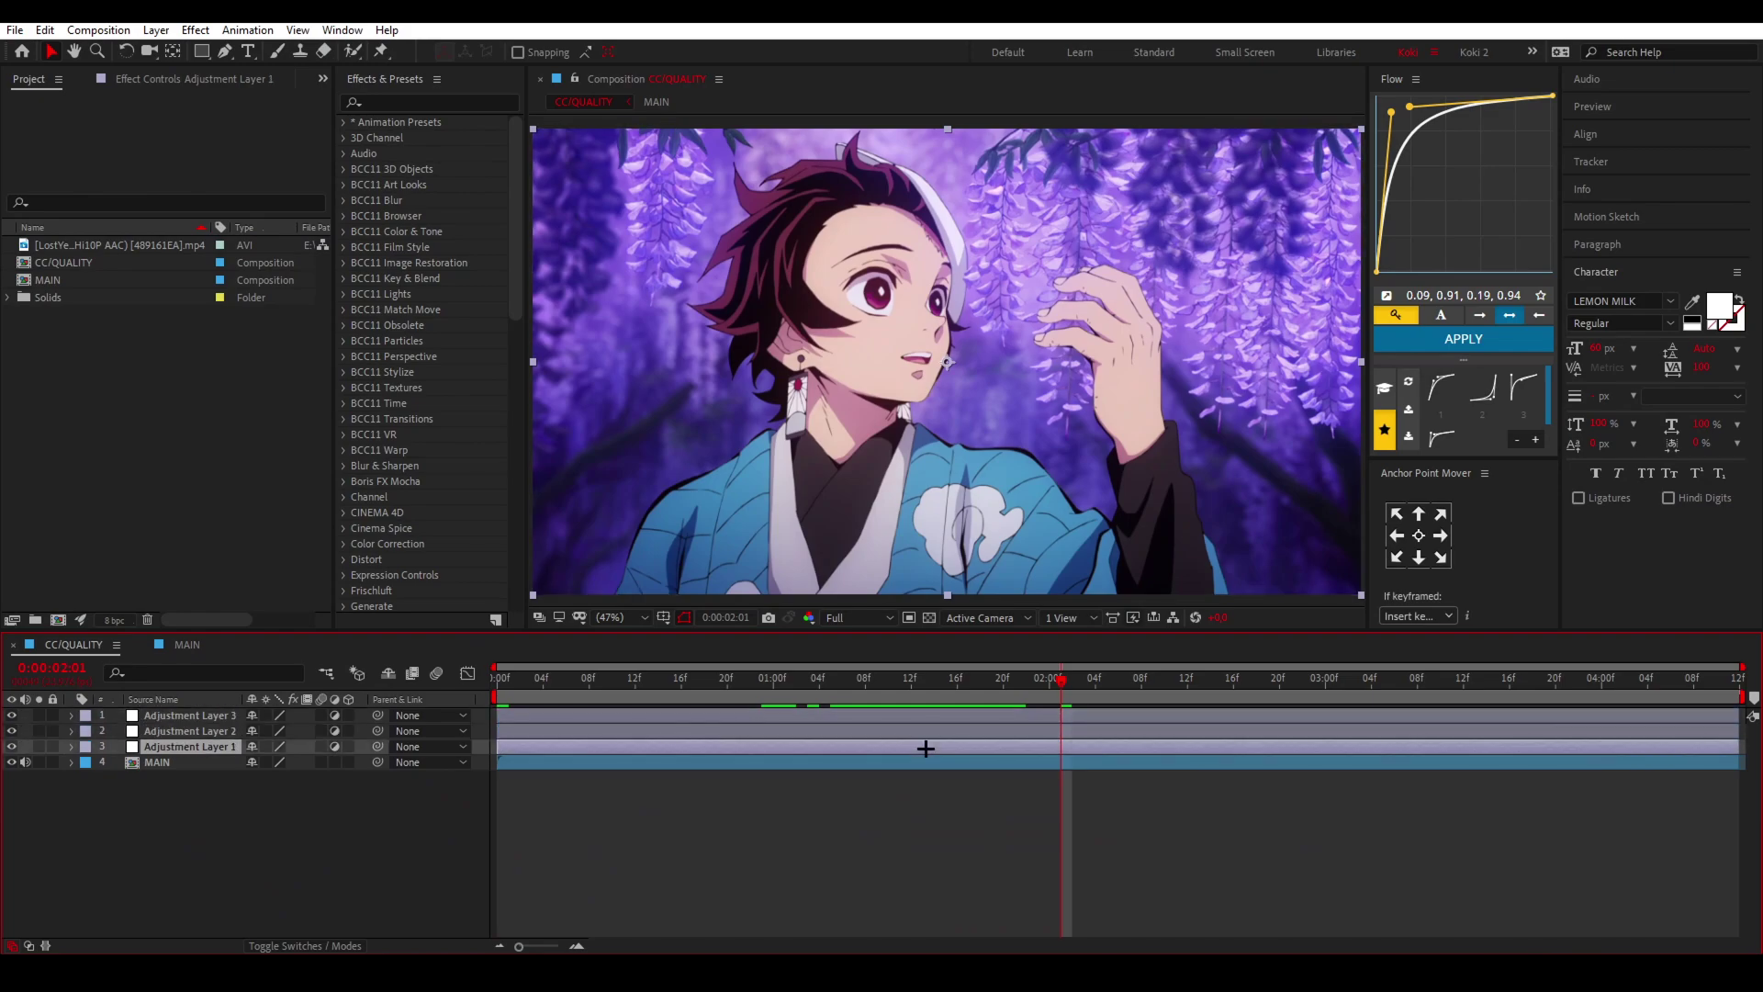
pyautogui.click(209, 84)
pyautogui.click(435, 101)
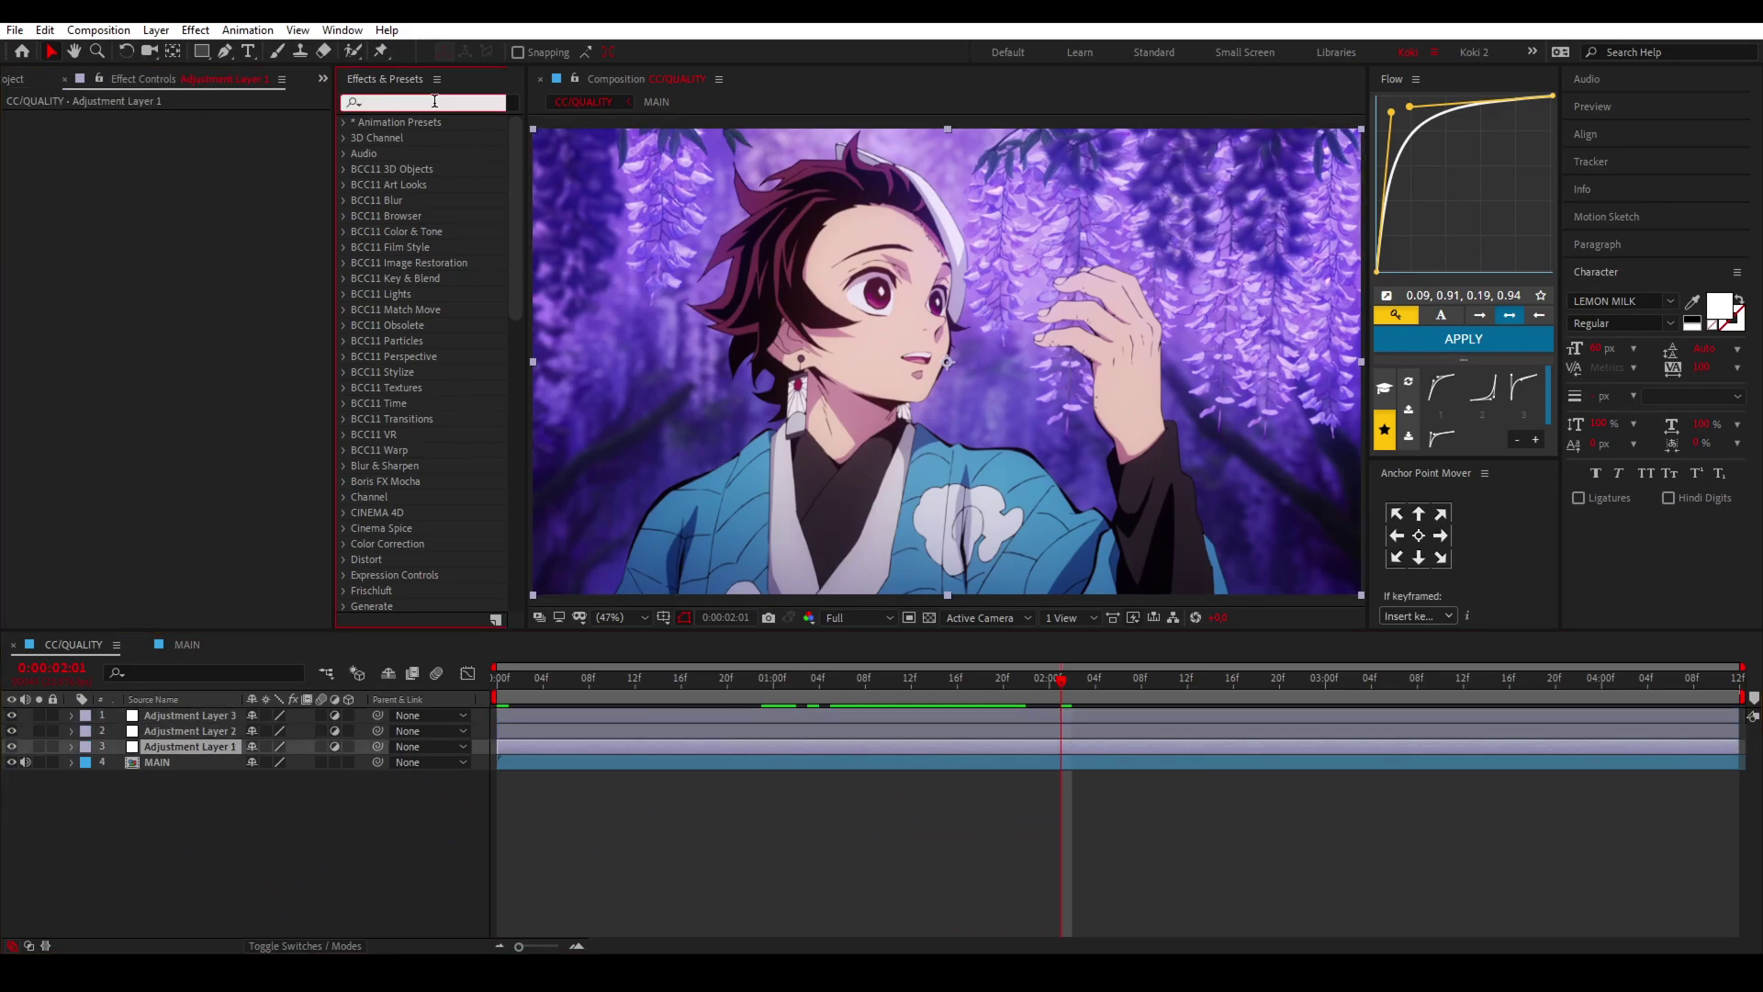
pyautogui.write('looks')
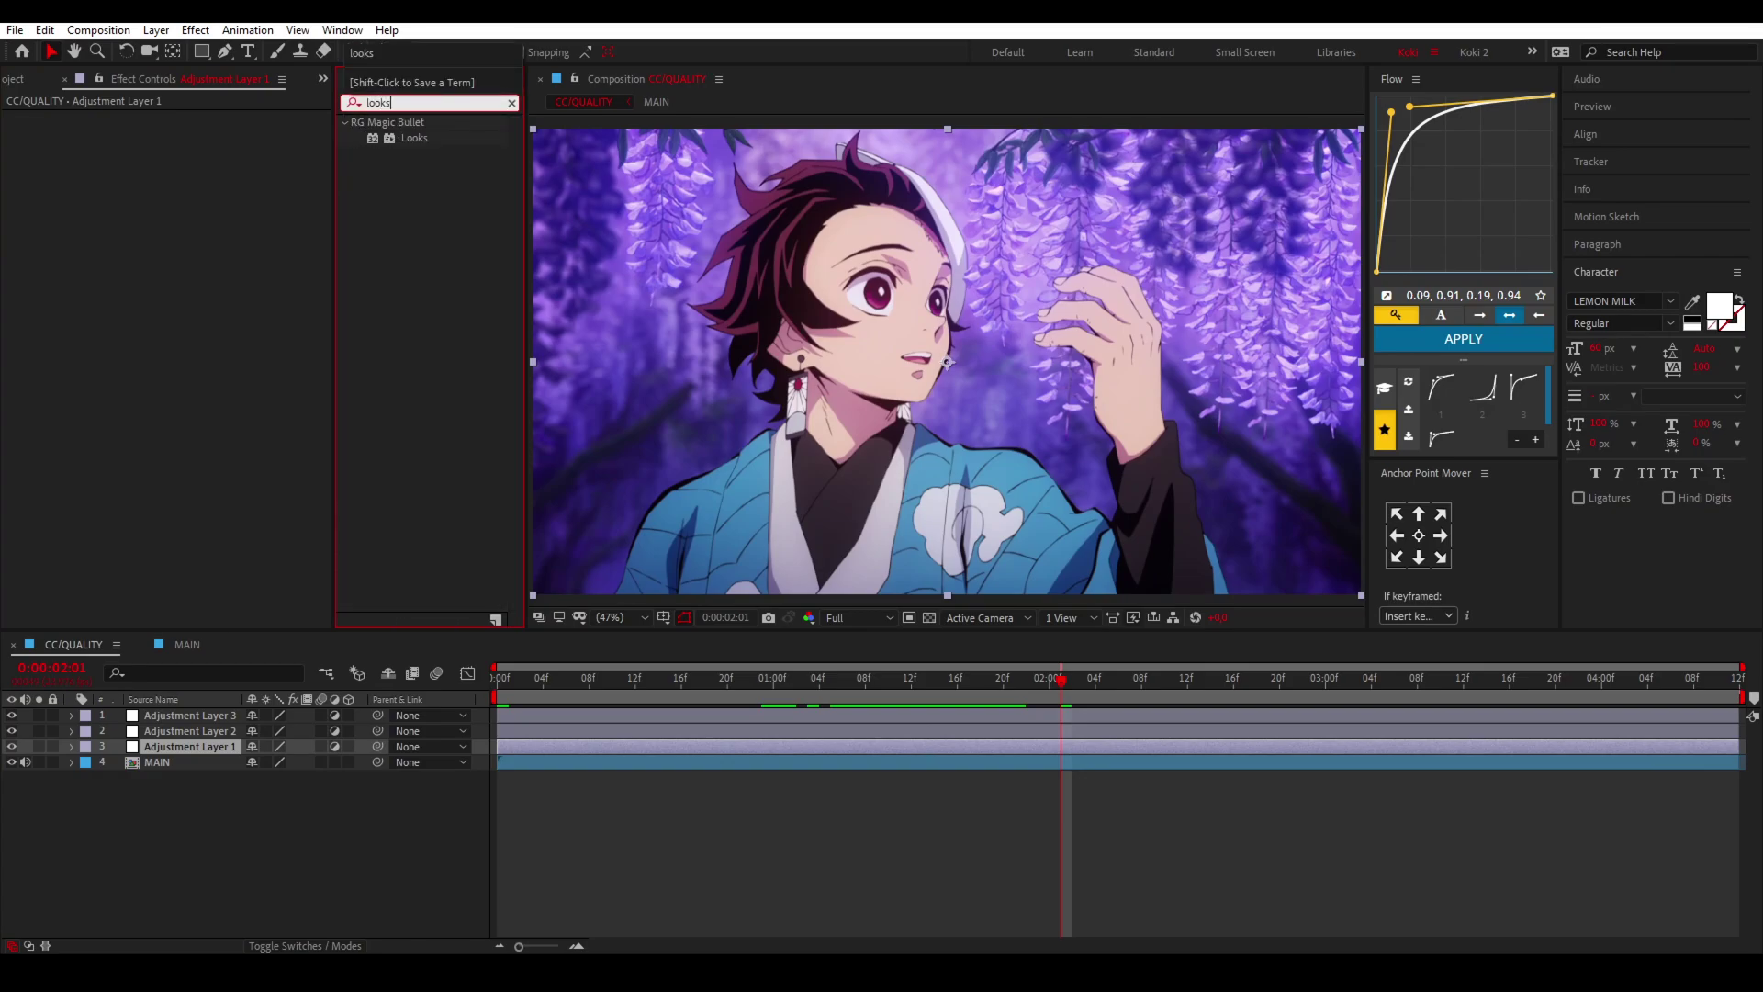
pyautogui.doubleClick(408, 138)
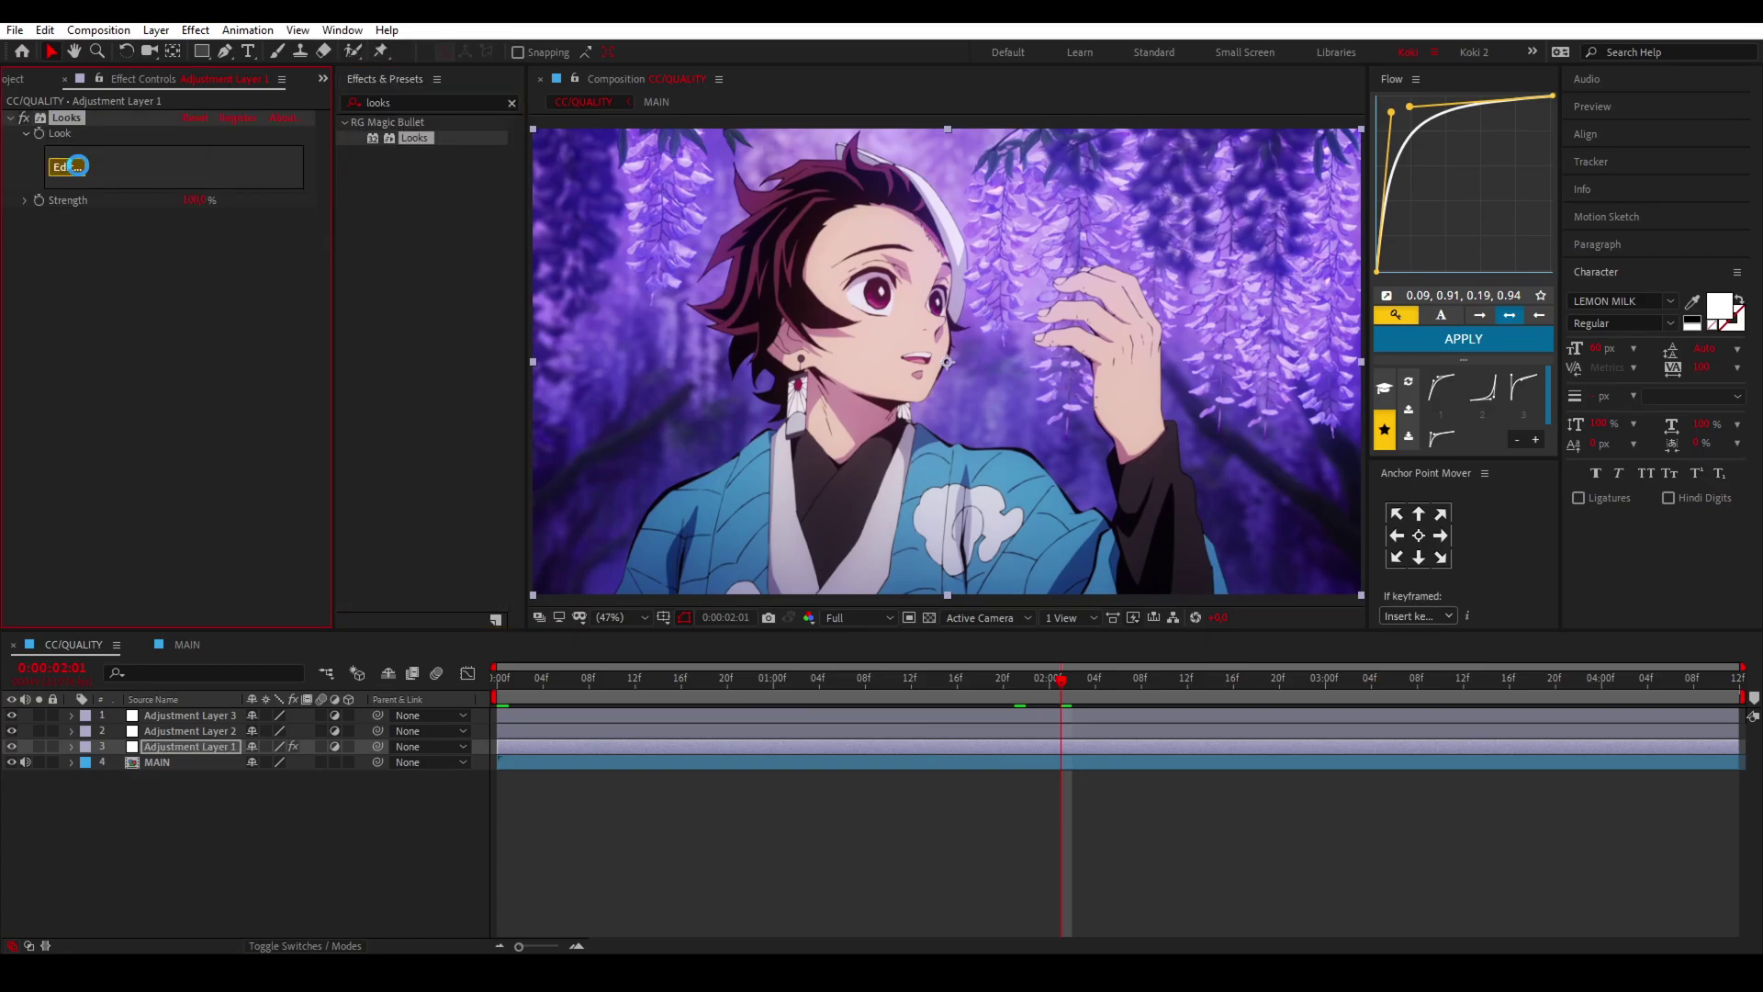
# Step: Open the Looks editor, add the Pop tool to the Post stage, and set its Pop value to 45%
pyautogui.click(68, 166)
pyautogui.moveTo(1731, 817)
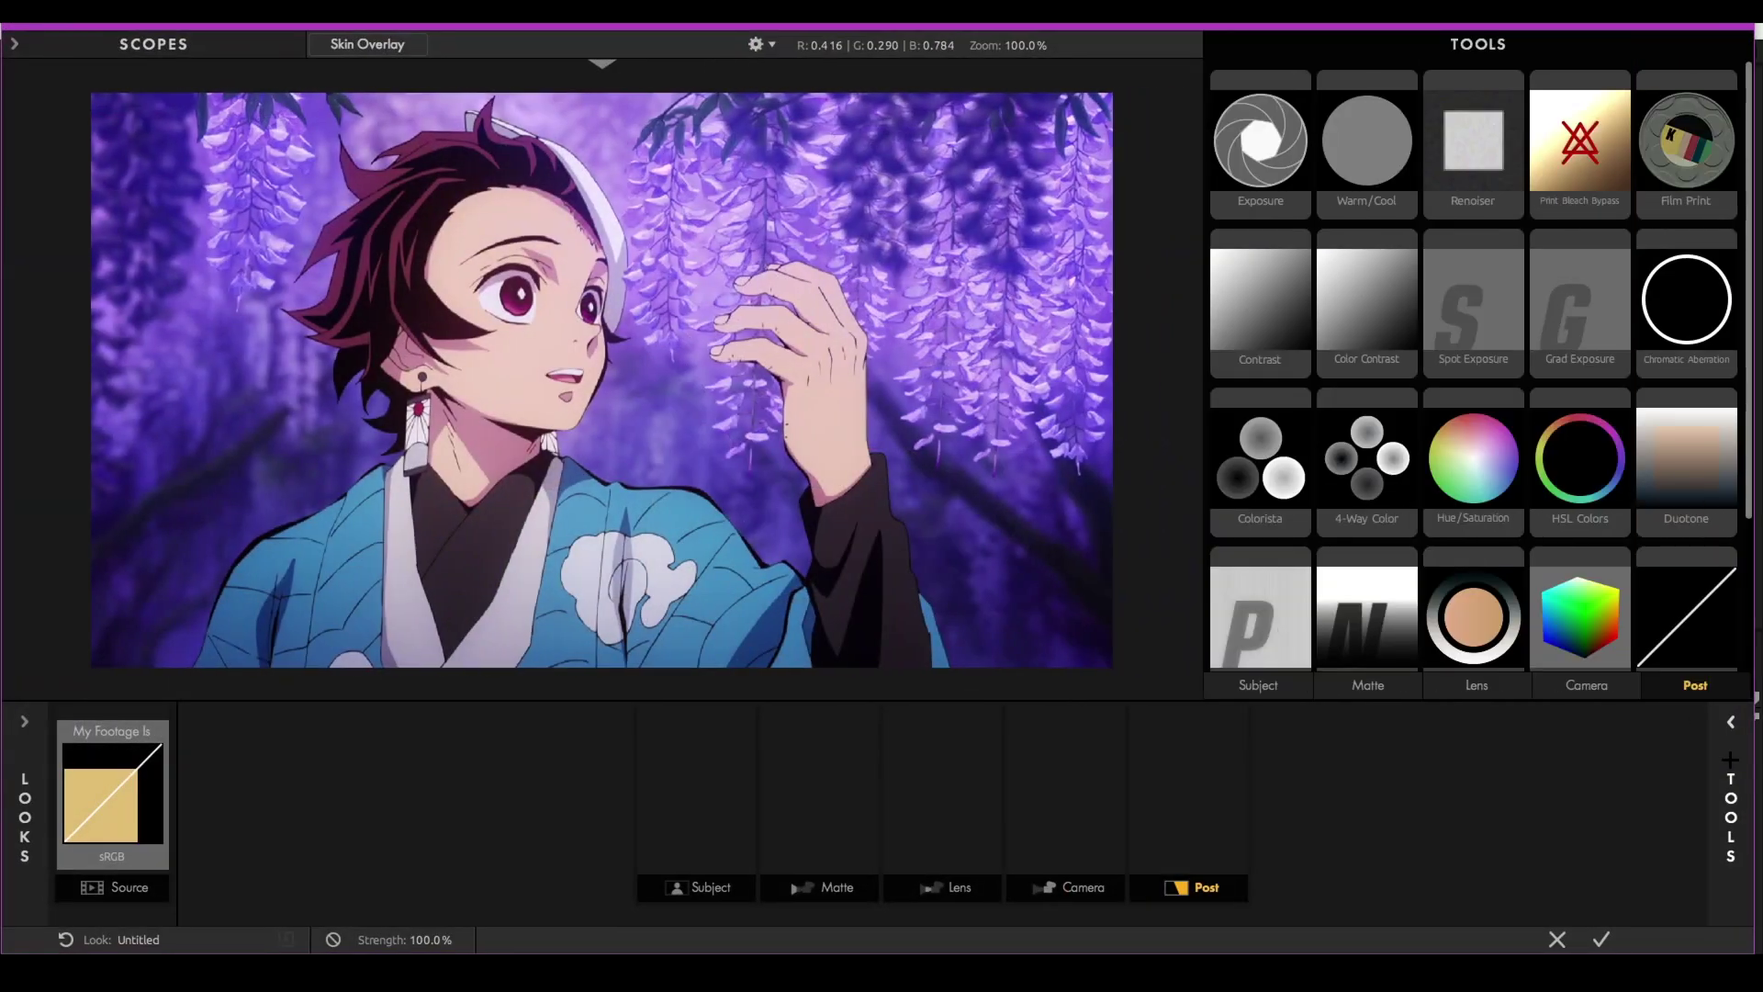
pyautogui.doubleClick(1303, 617)
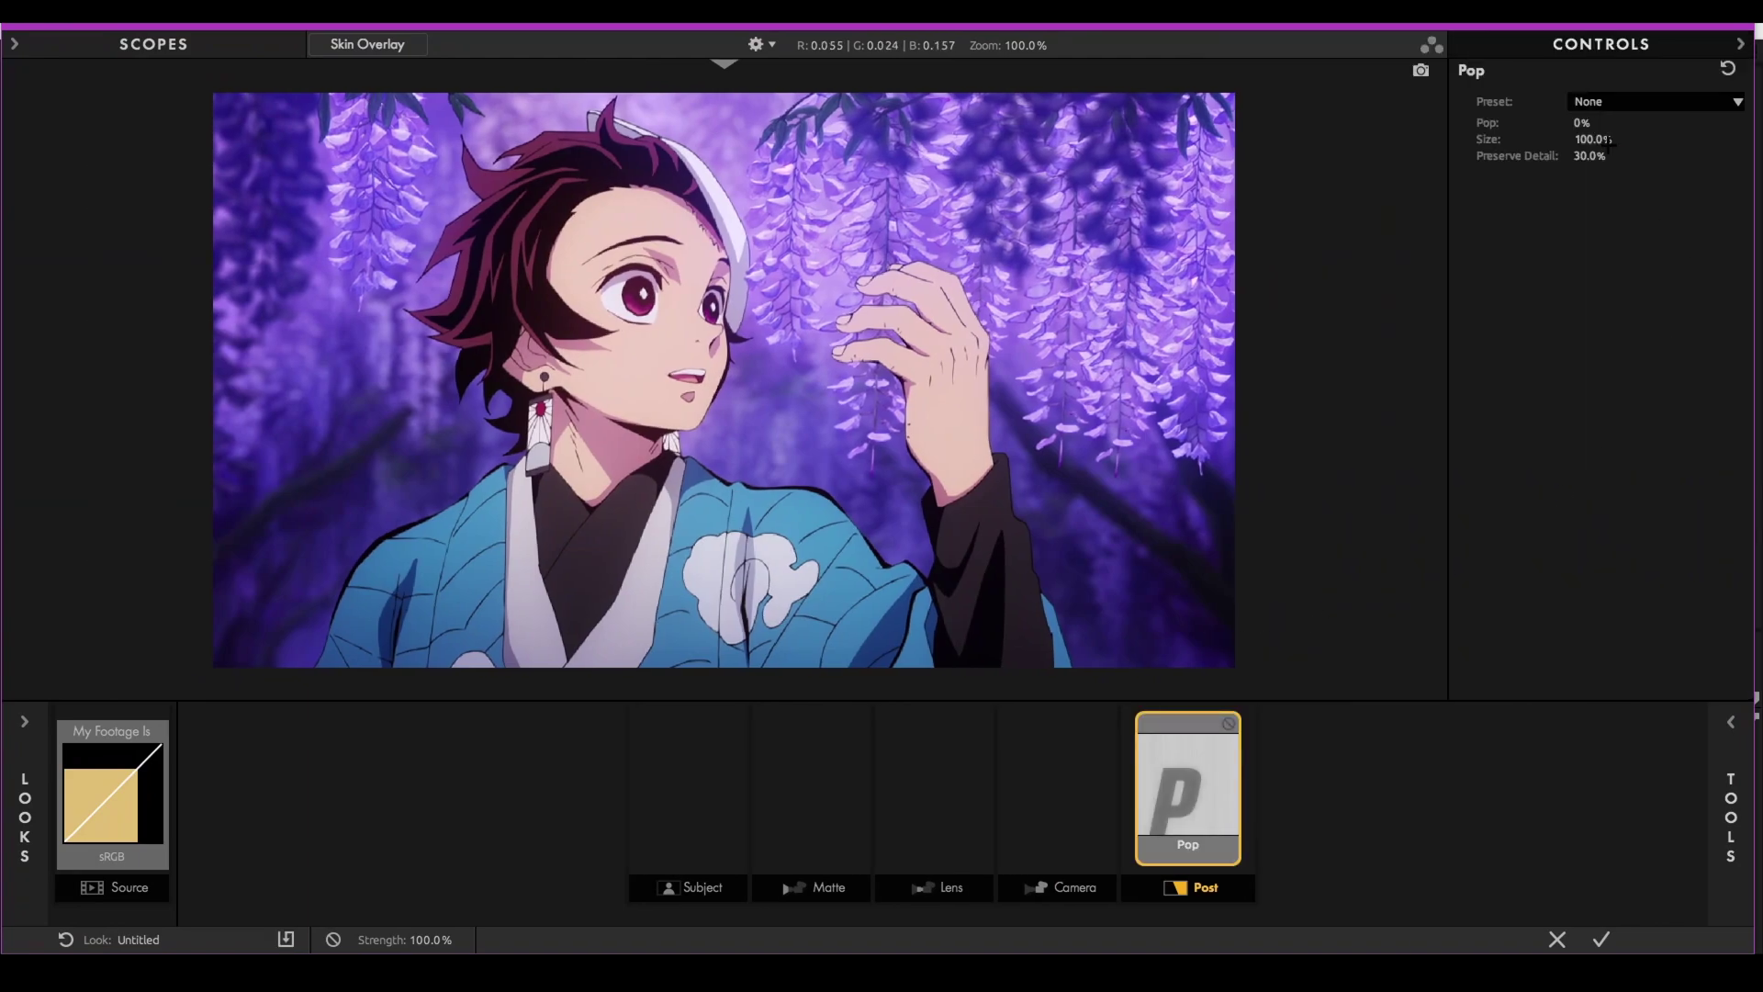
pyautogui.click(1581, 121)
pyautogui.press('Return')
# Step: Compare the image with the Pop tool off and on, both close up and in full view, and accept the look
pyautogui.scroll(6, 763, 377)
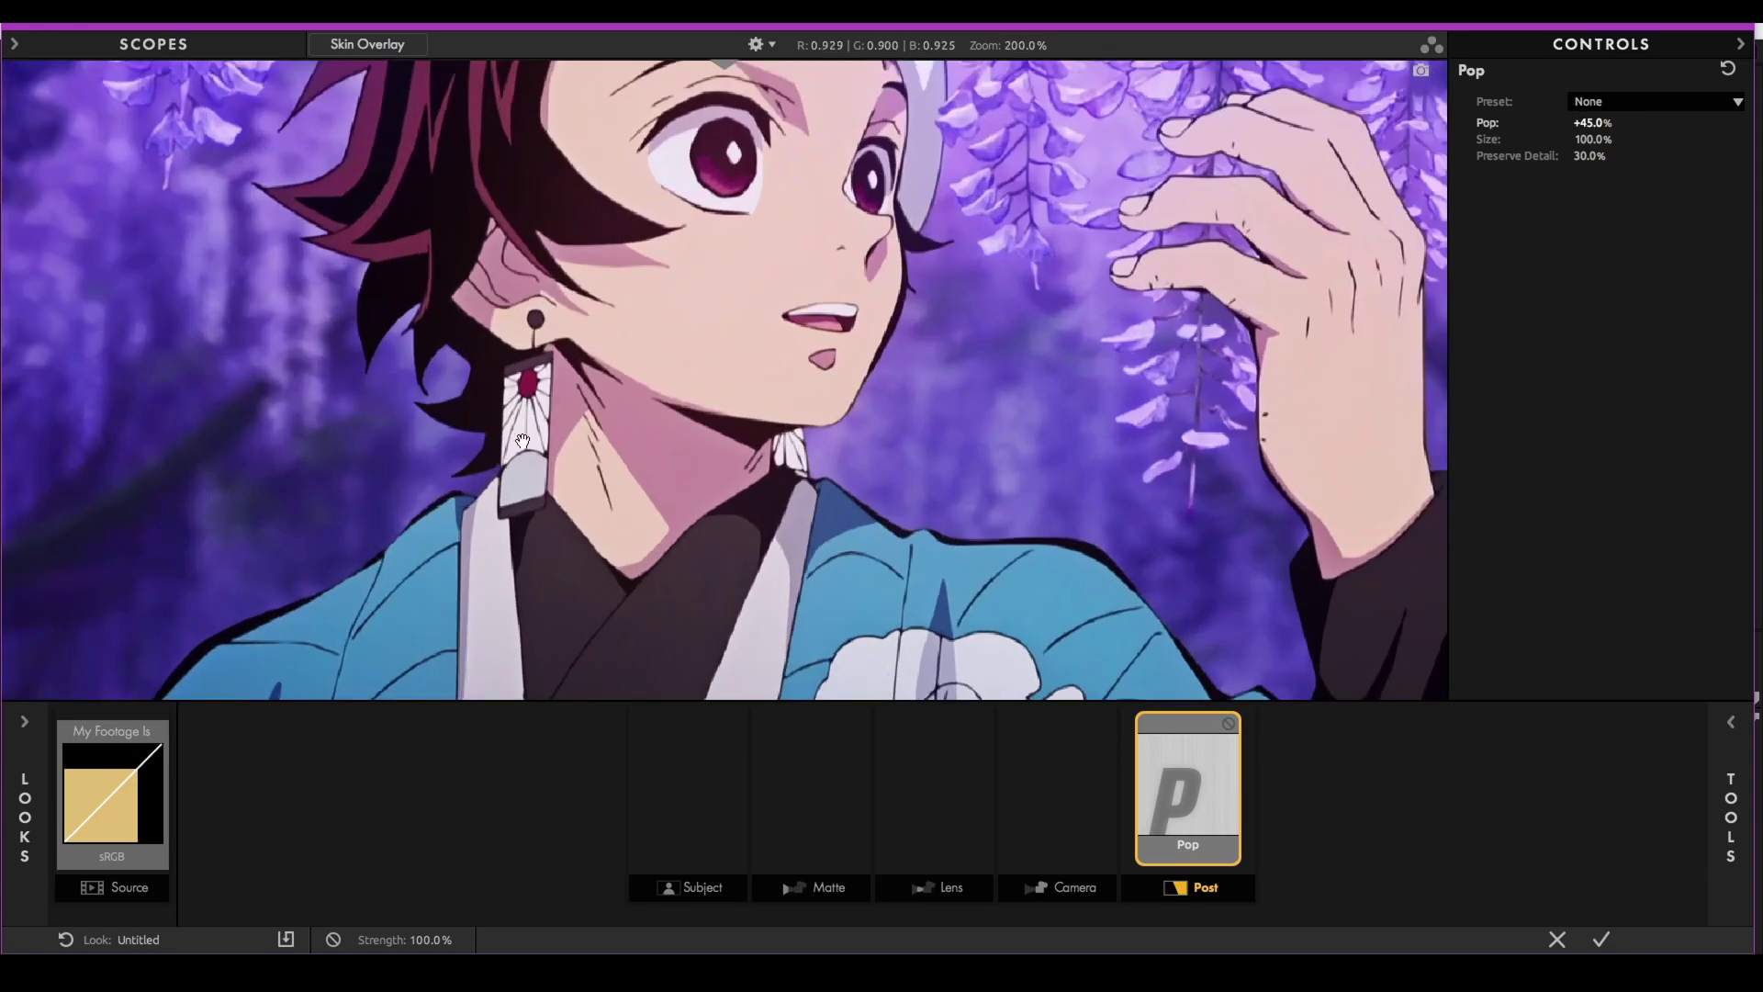
pyautogui.moveTo(763, 377); pyautogui.dragTo(804, 446)
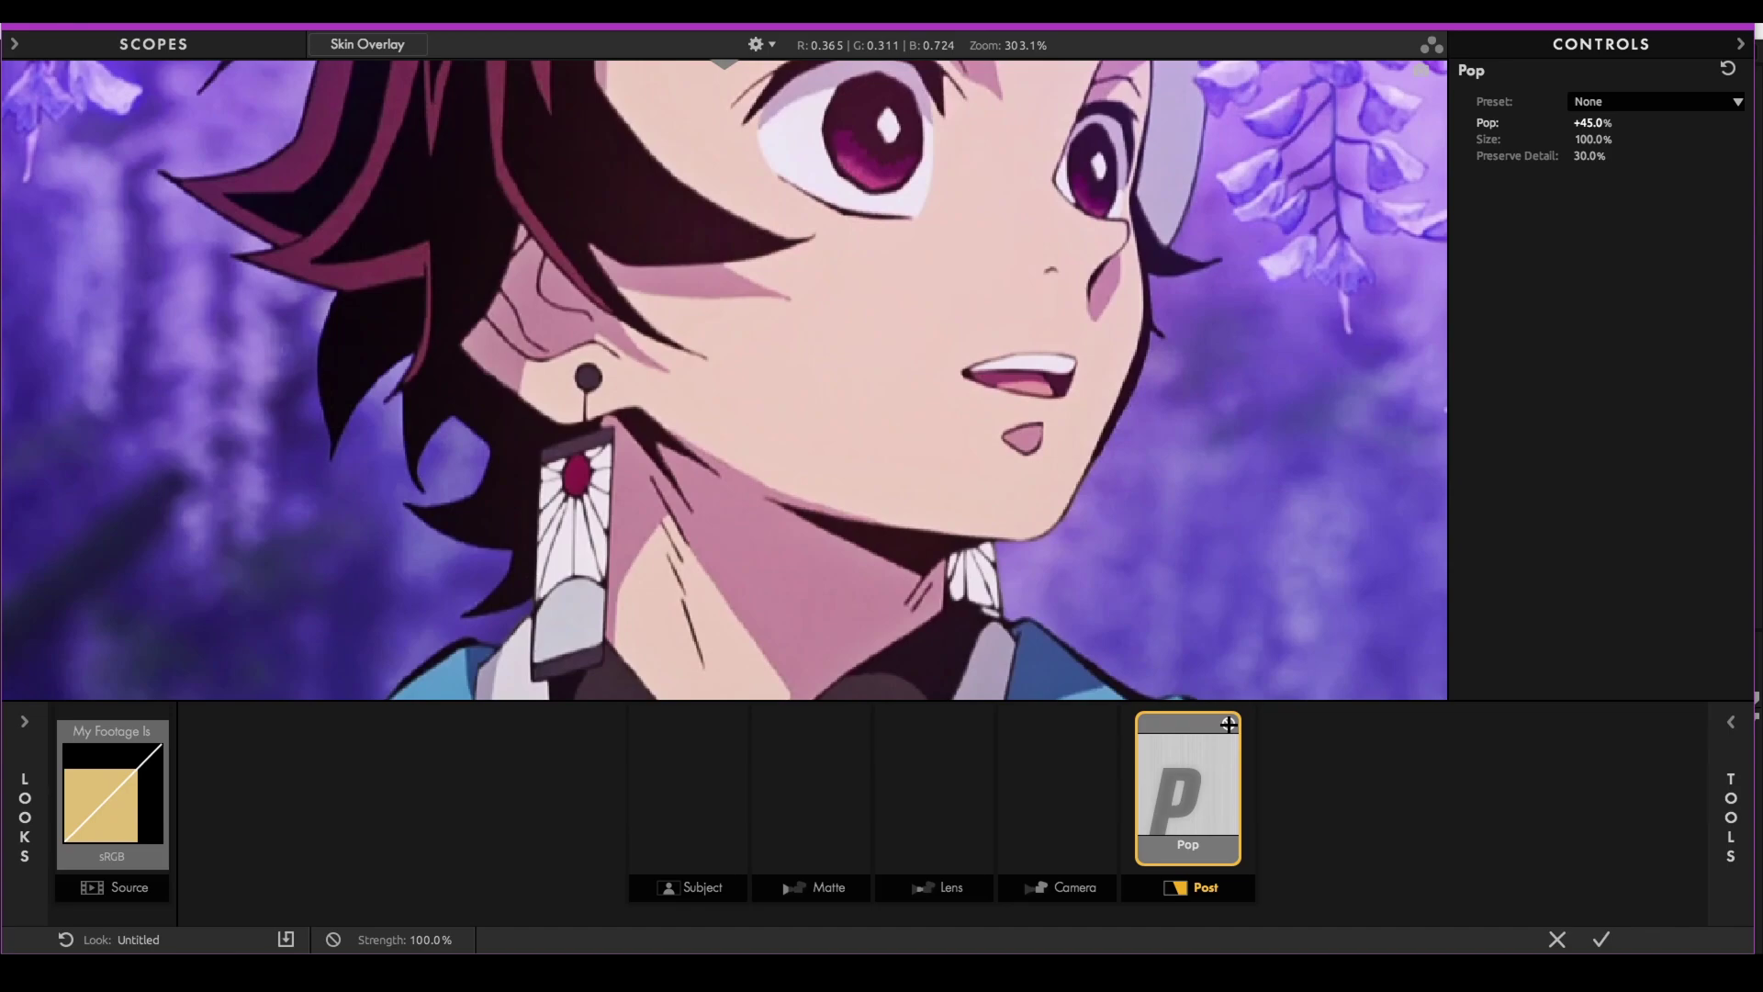
pyautogui.click(1228, 724)
pyautogui.click(1228, 723)
pyautogui.click(1228, 724)
pyautogui.click(1229, 724)
pyautogui.scroll(-6, 1138, 405)
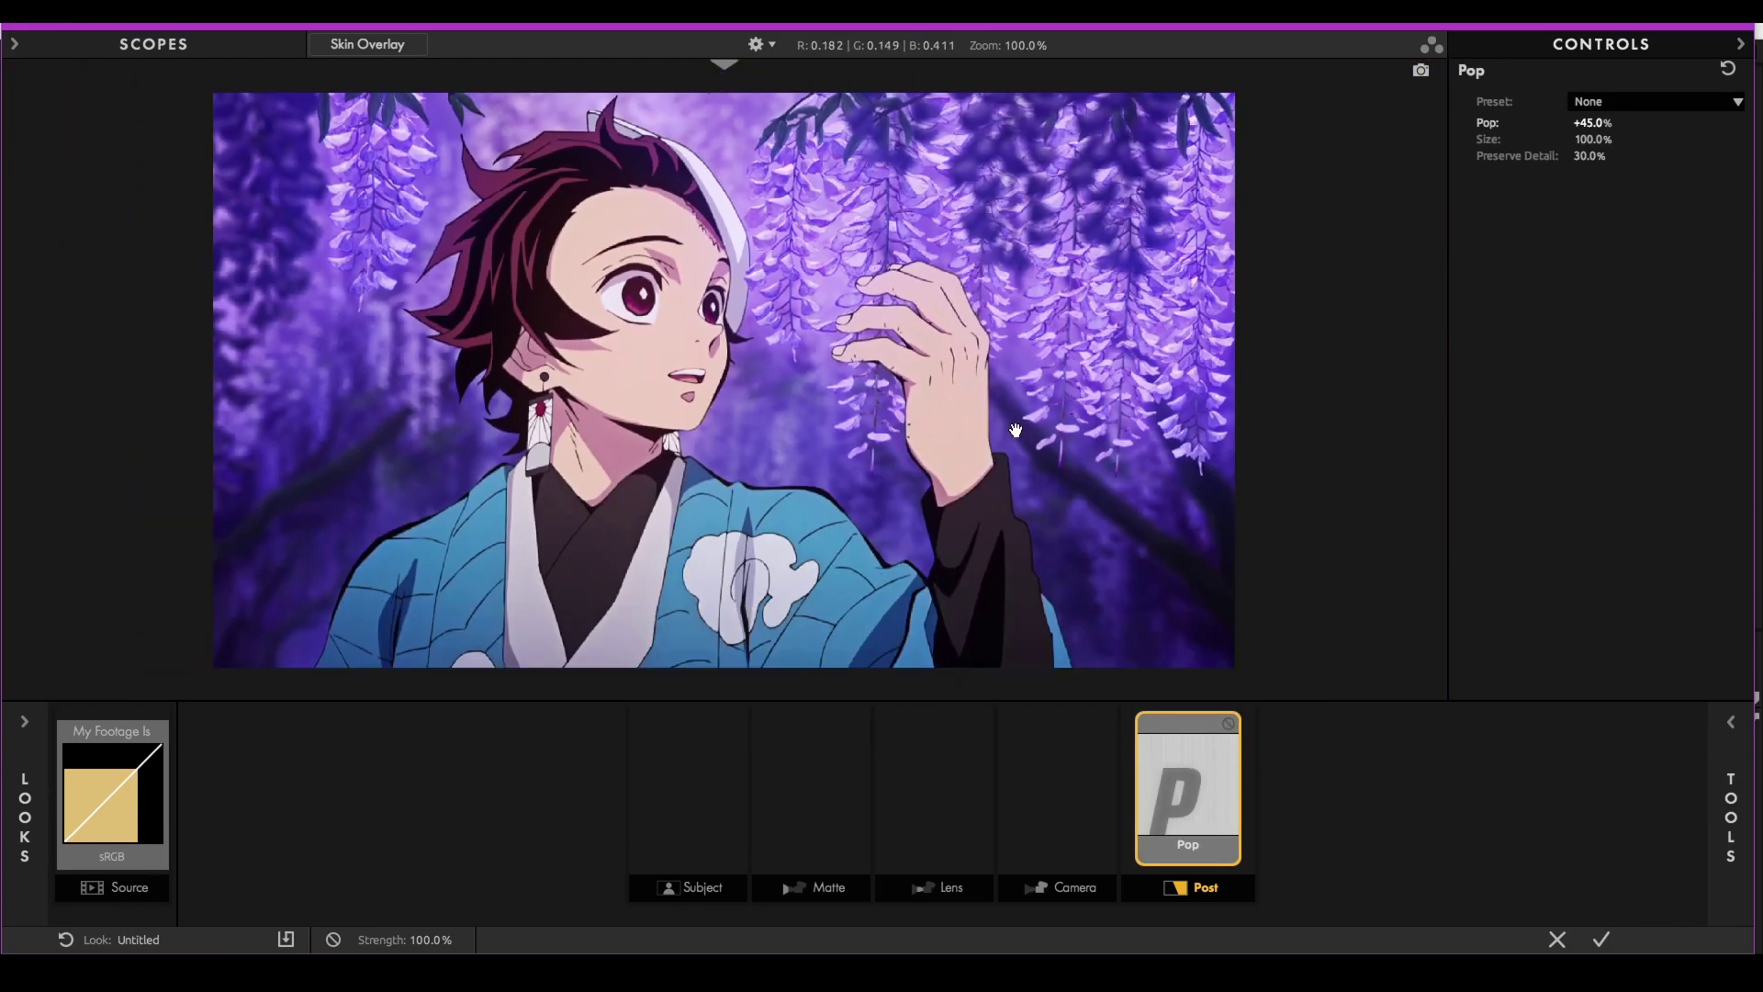
pyautogui.click(1228, 724)
pyautogui.click(1229, 724)
pyautogui.click(1598, 939)
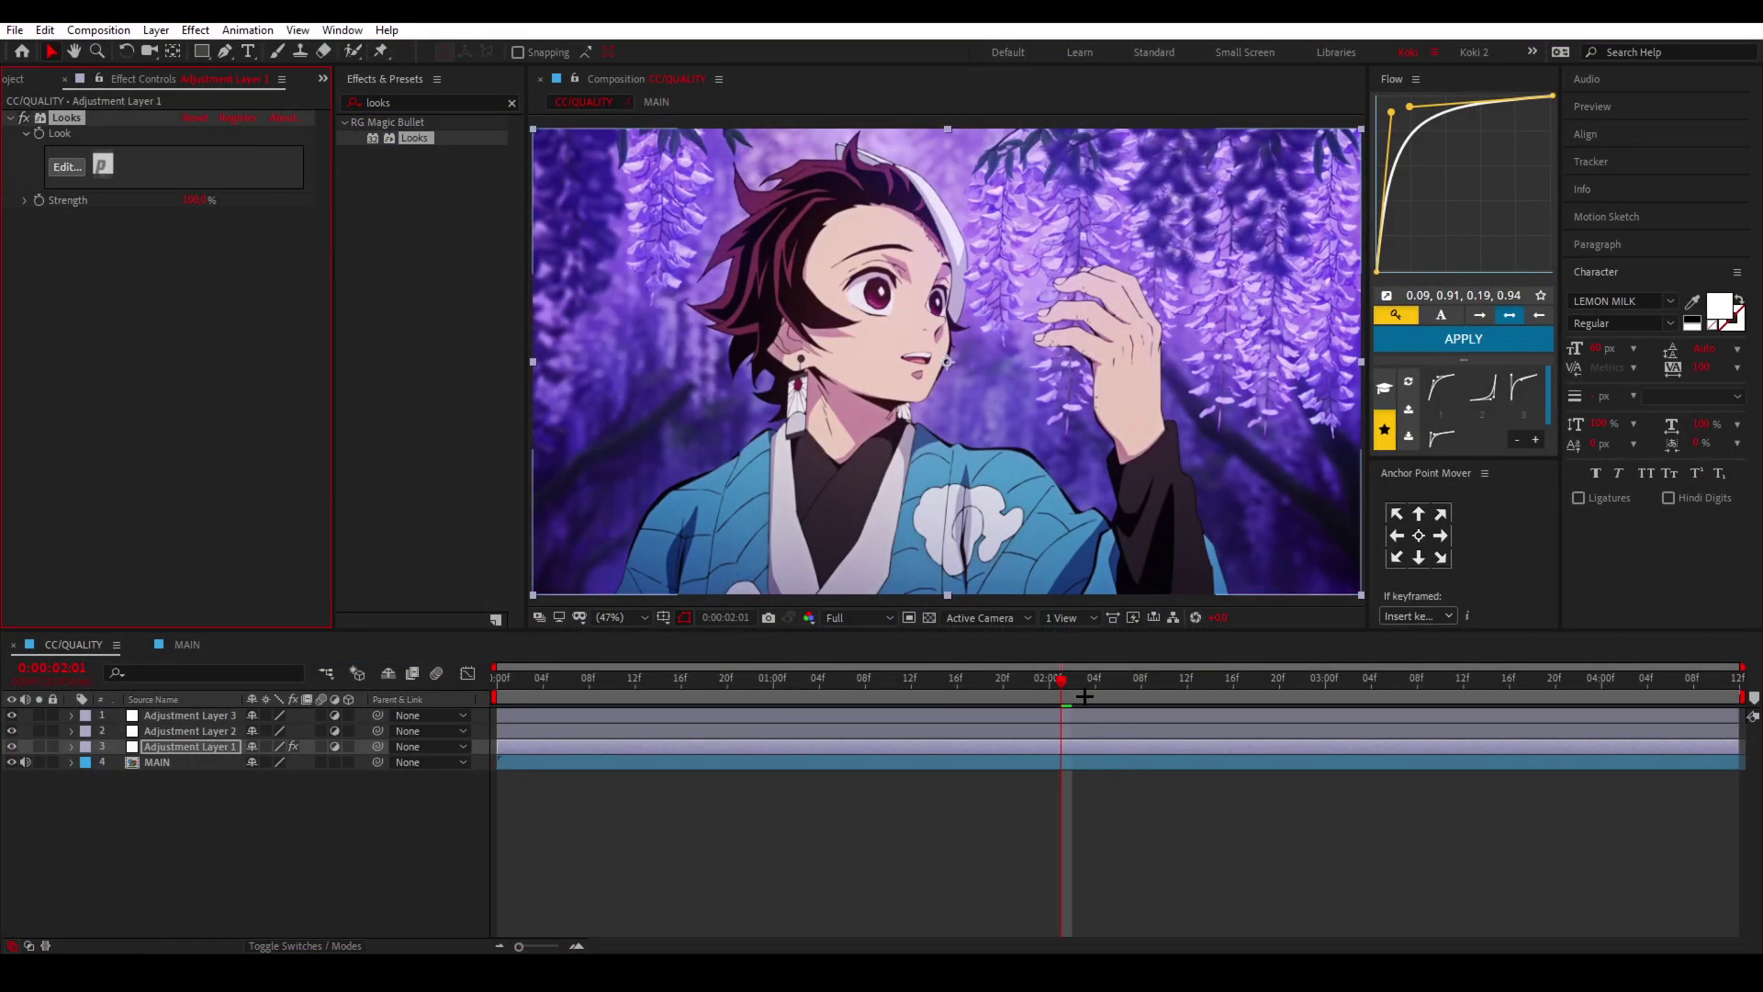
# Step: Apply the Denoiser II and Denoiser III effects to Adjustment Layer 2
pyautogui.click(1111, 729)
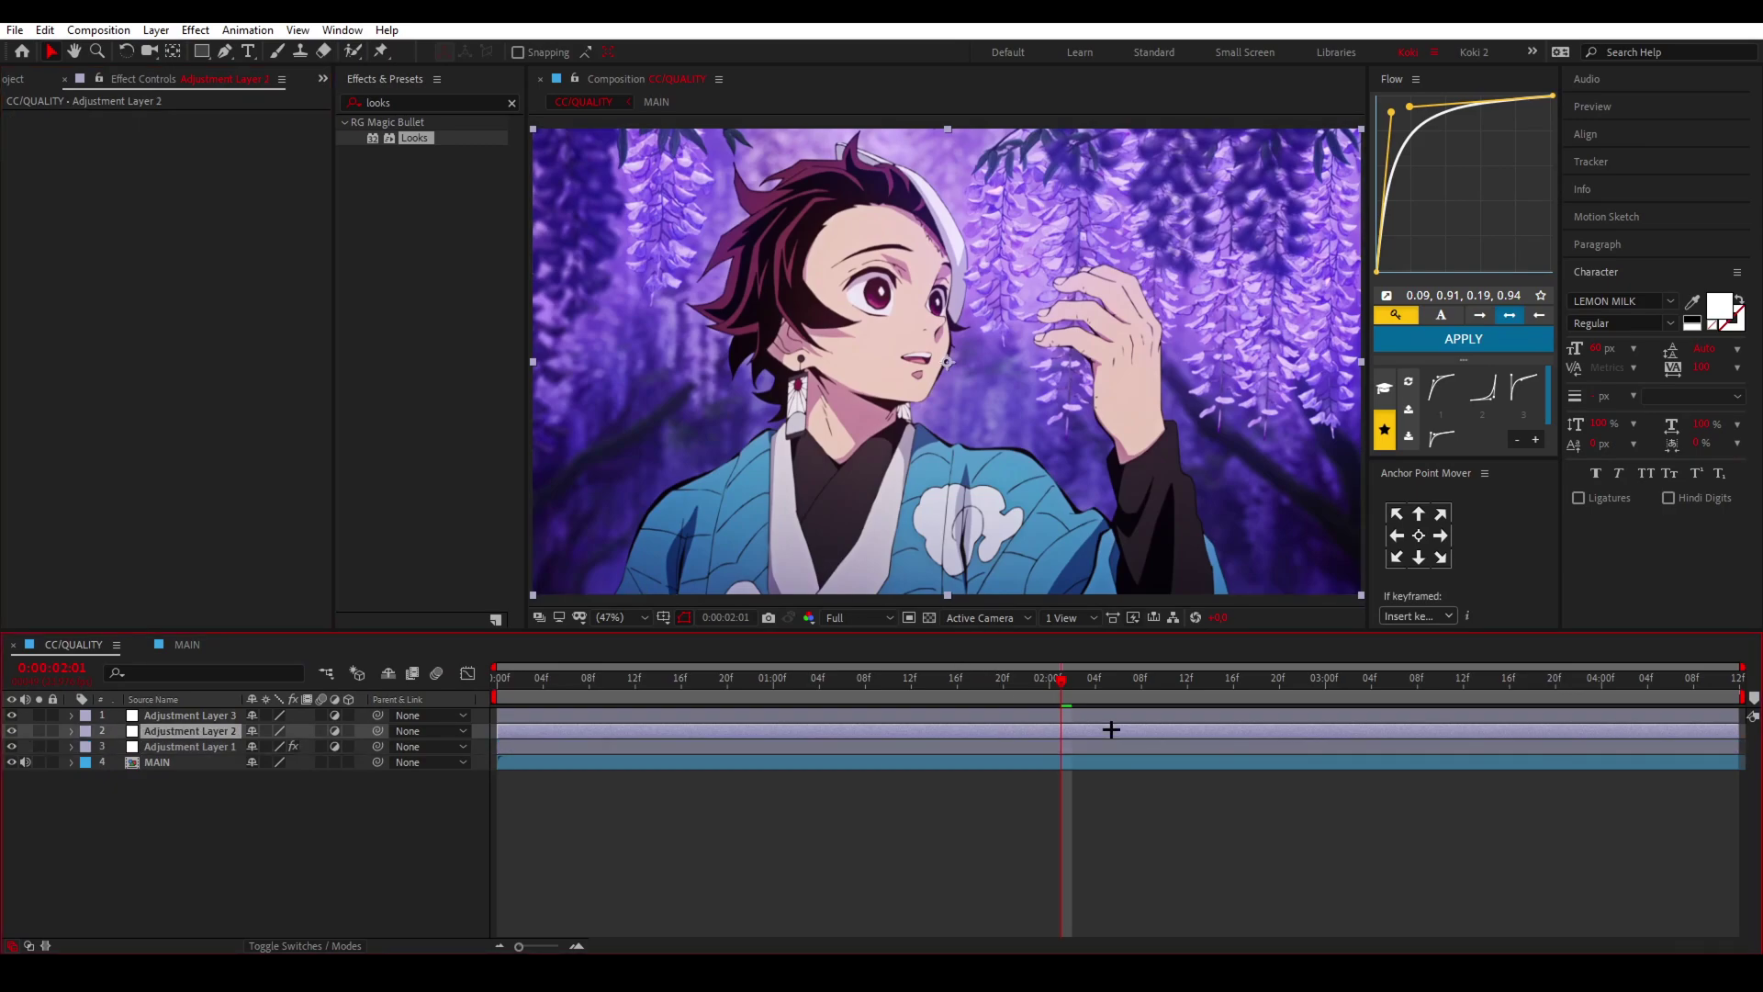
pyautogui.click(403, 101)
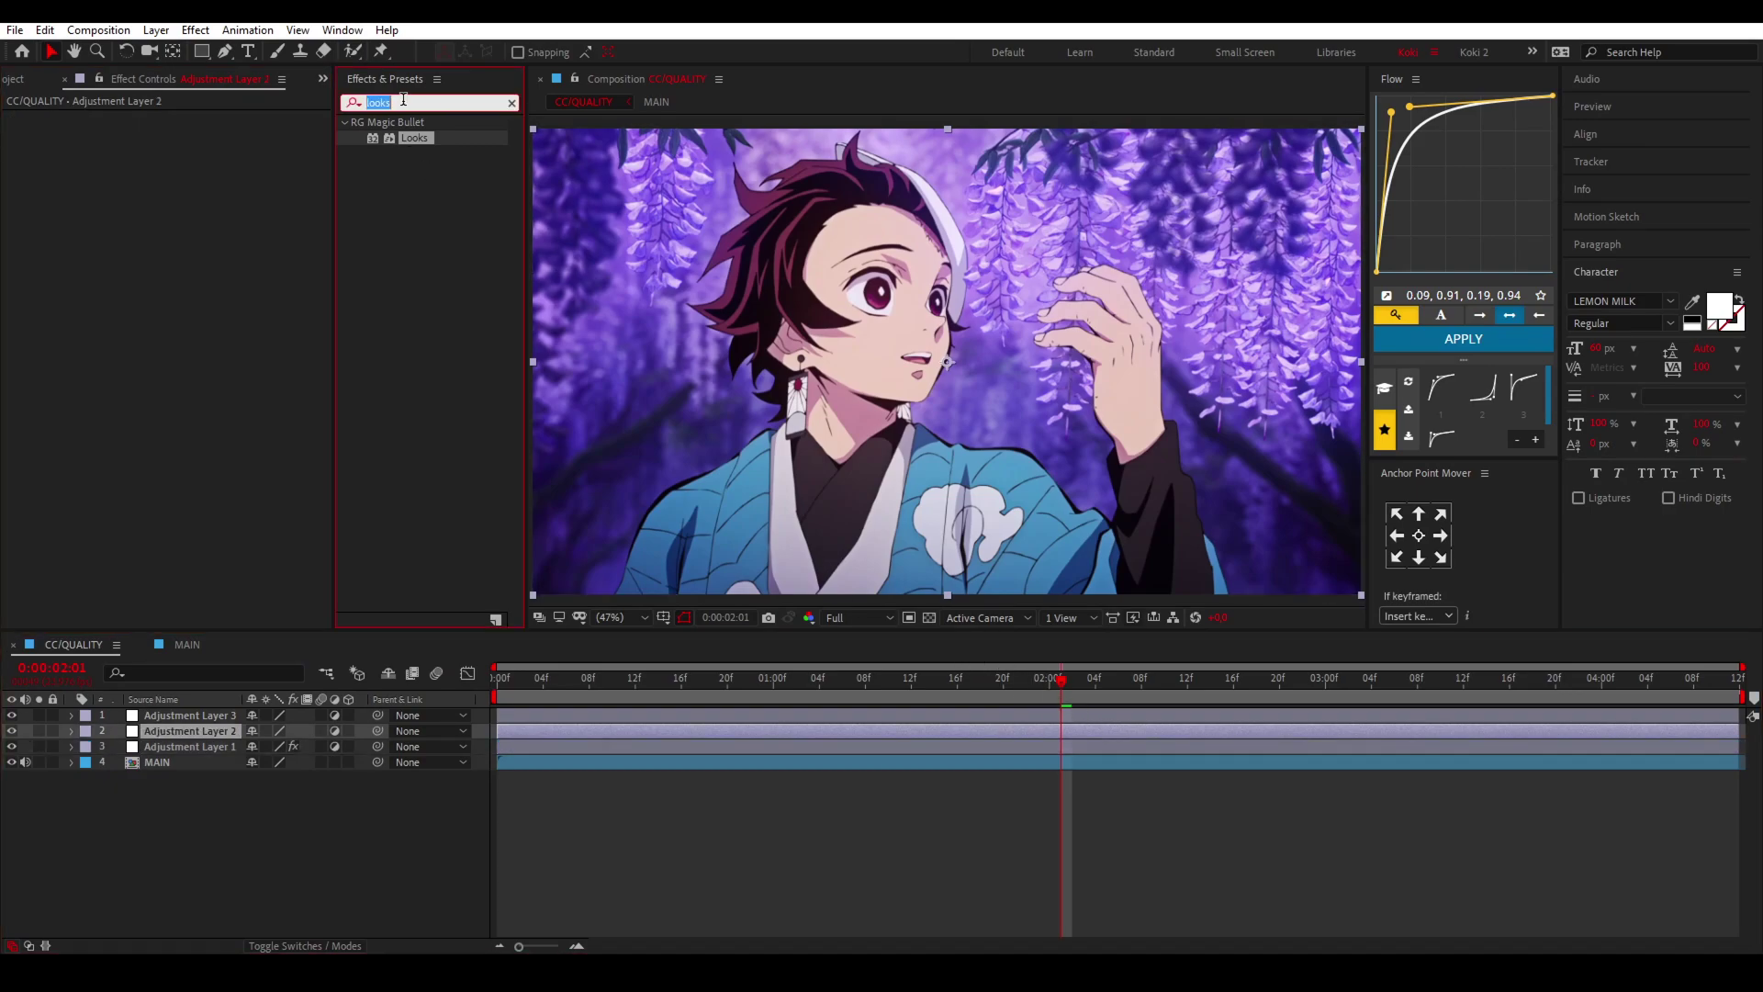
pyautogui.write('denoi')
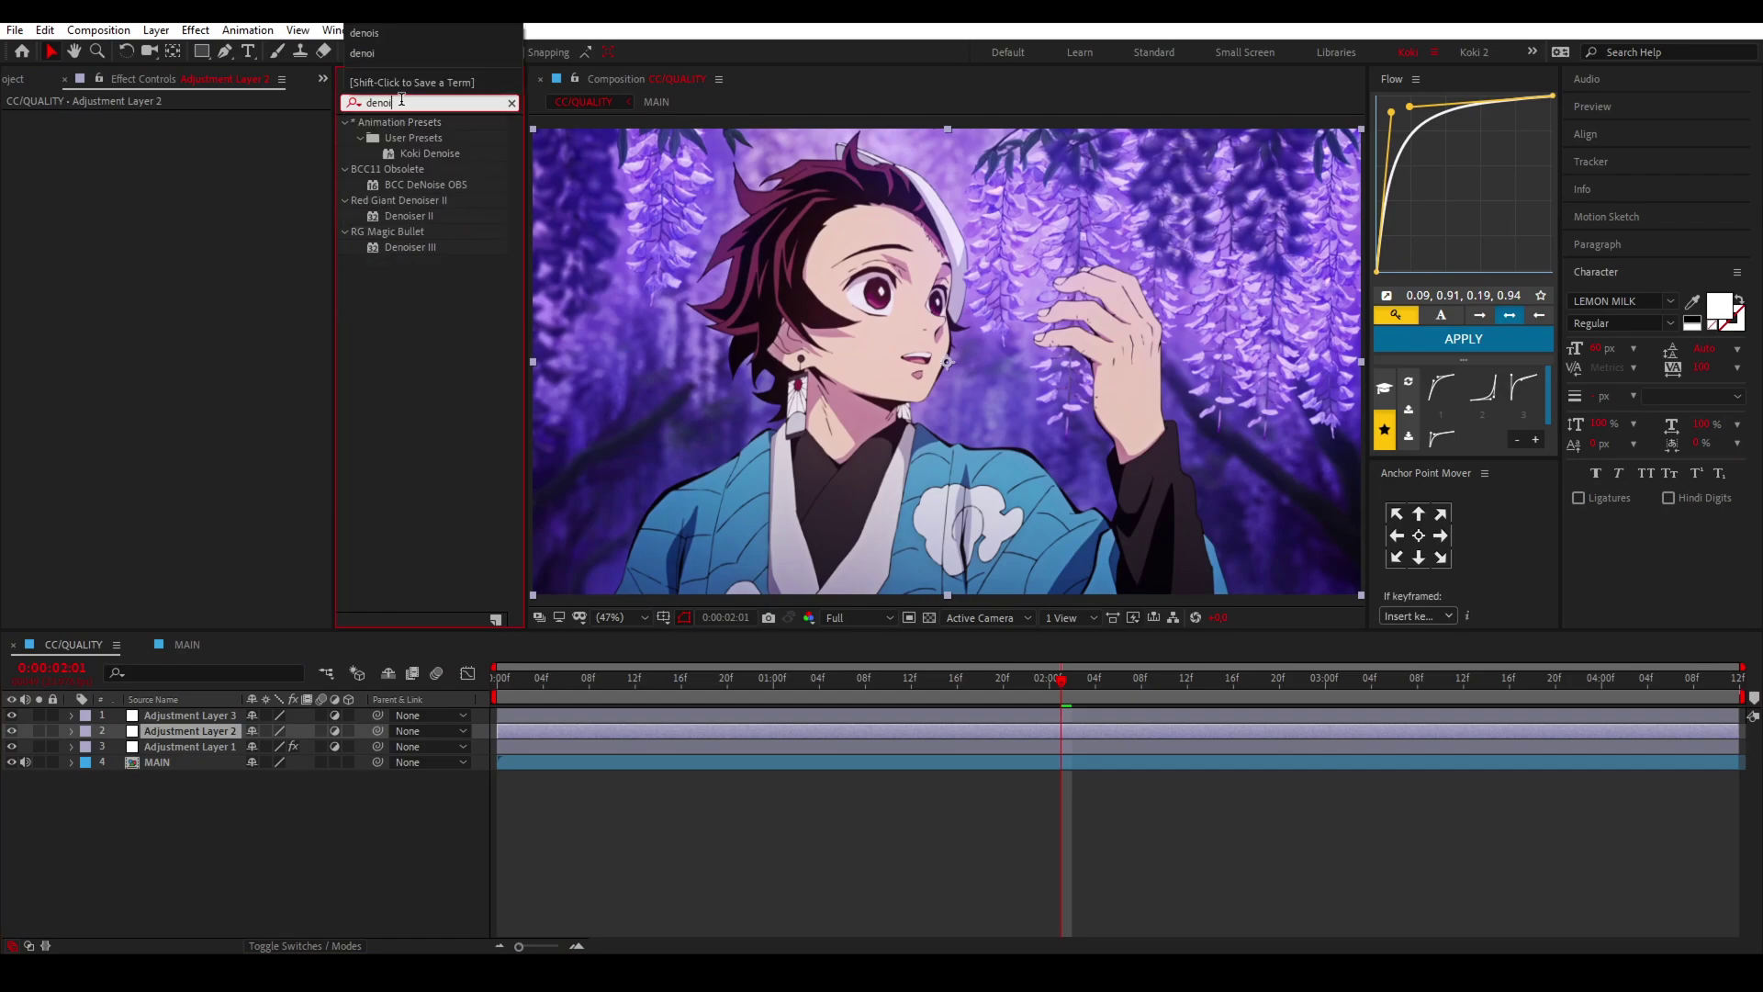
pyautogui.moveTo(410, 216); pyautogui.dragTo(157, 178)
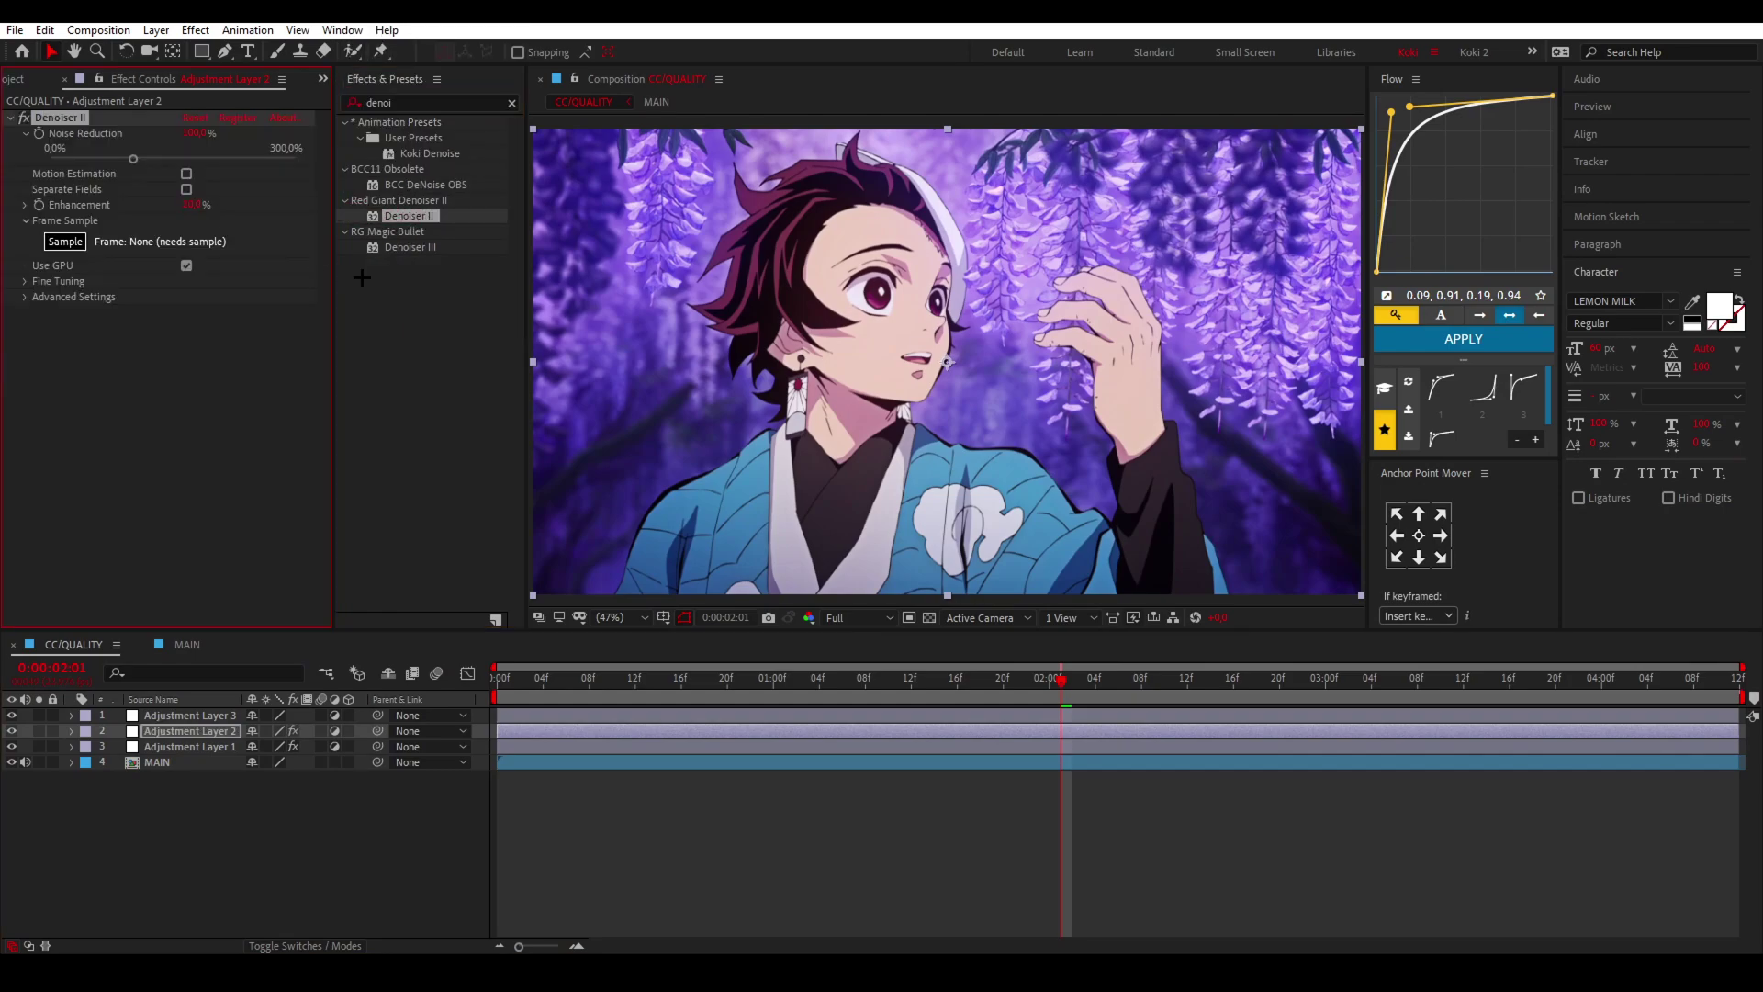
pyautogui.moveTo(412, 248); pyautogui.dragTo(223, 357)
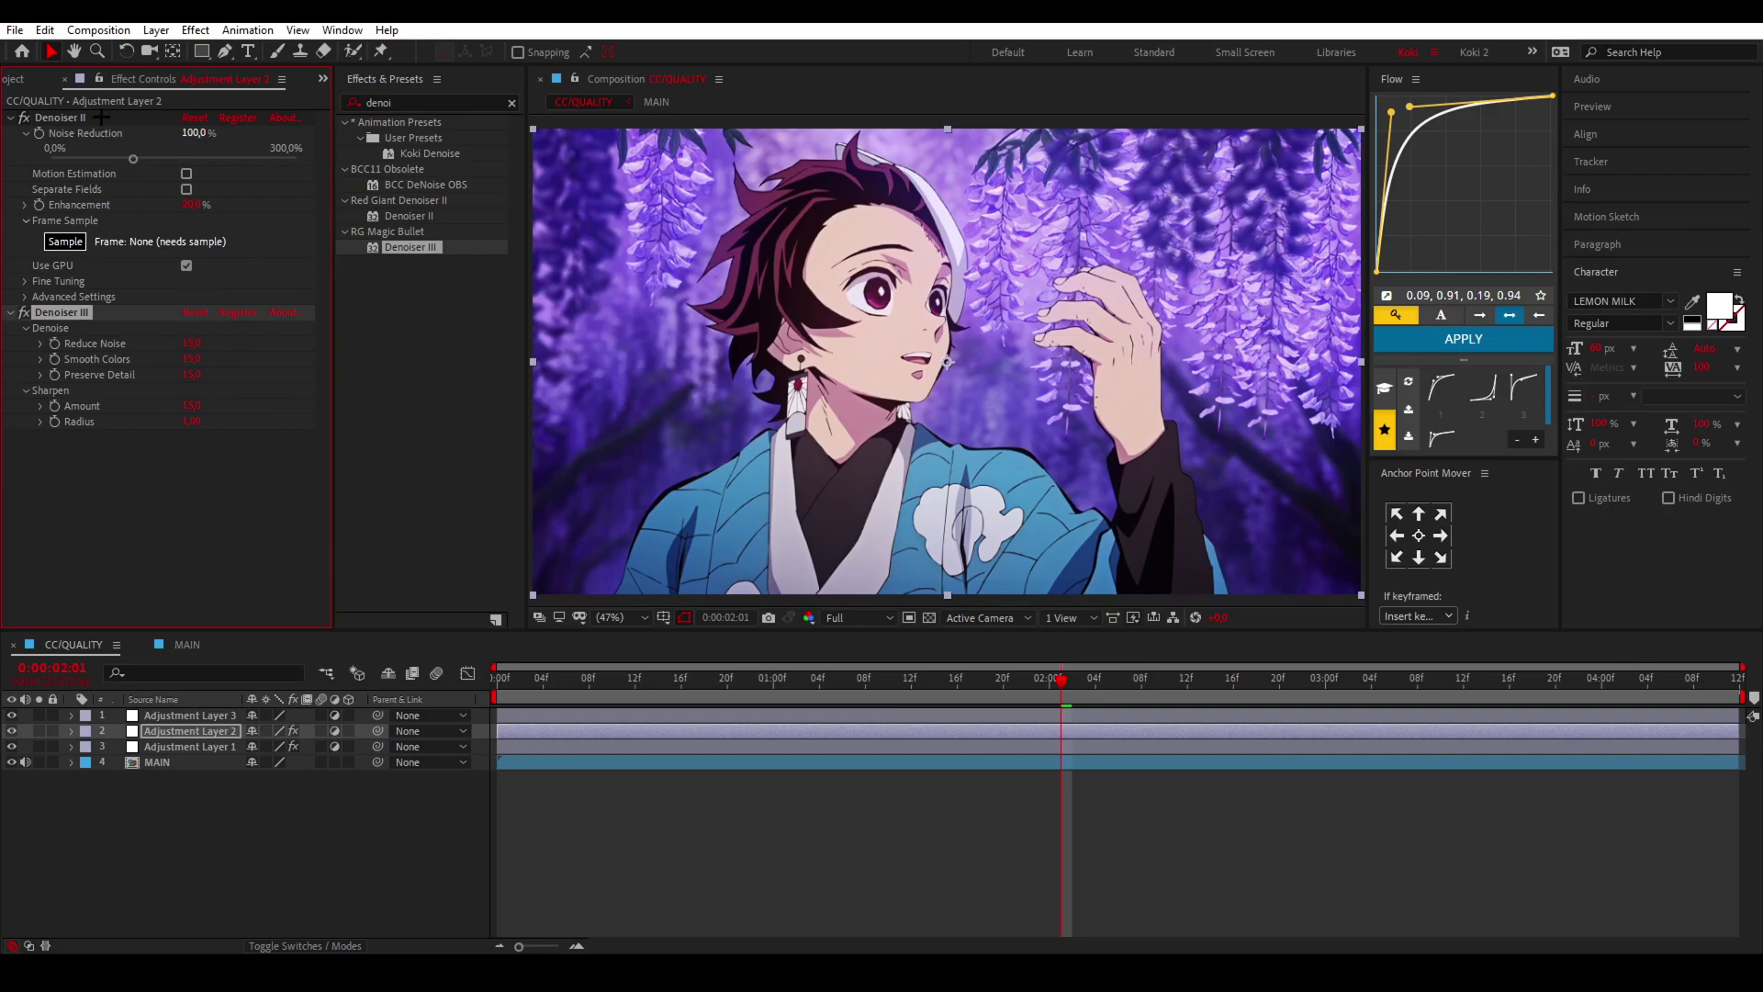
# Step: Raise Denoiser II's Noise Reduction to 300% and its Enhancement to 100%
pyautogui.click(194, 131)
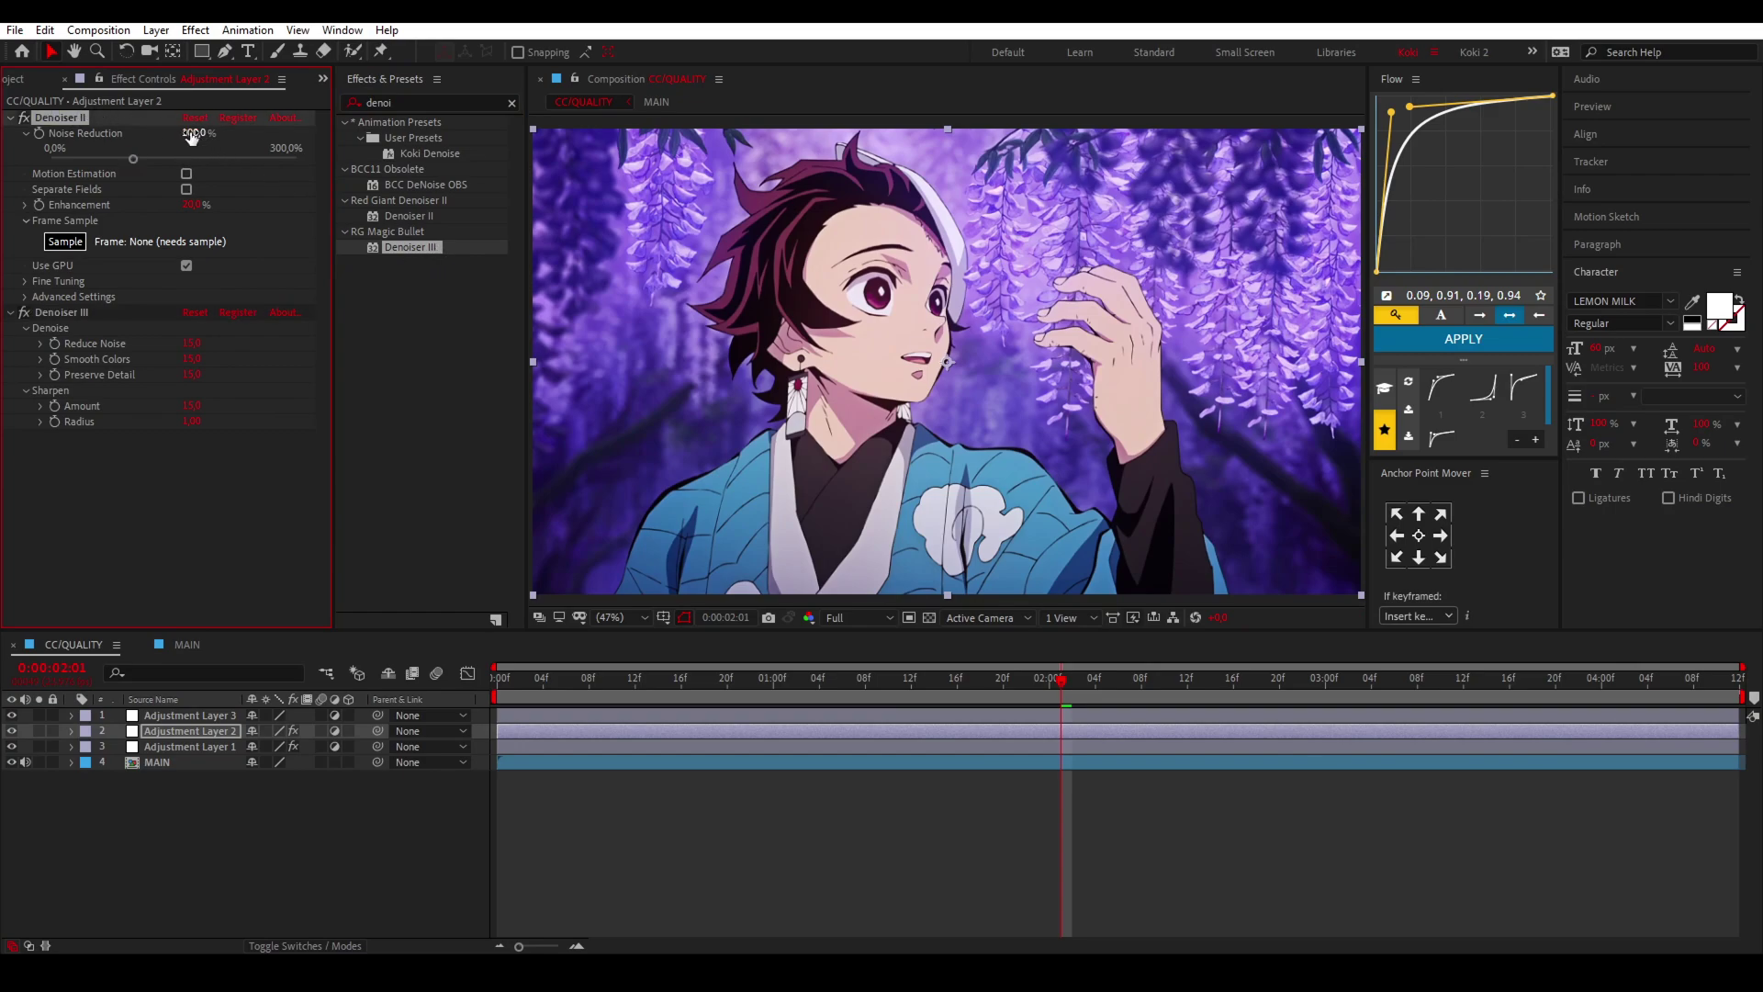
pyautogui.moveTo(191, 135); pyautogui.dragTo(466, 152)
pyautogui.moveTo(193, 205); pyautogui.dragTo(305, 210)
pyautogui.hotkey('ctrl', 'z')
# Step: Set Denoiser III's Reduce Noise to 80, Smooth Colors to 25, and Preserve Detail to 80
pyautogui.click(76, 312)
pyautogui.click(188, 342)
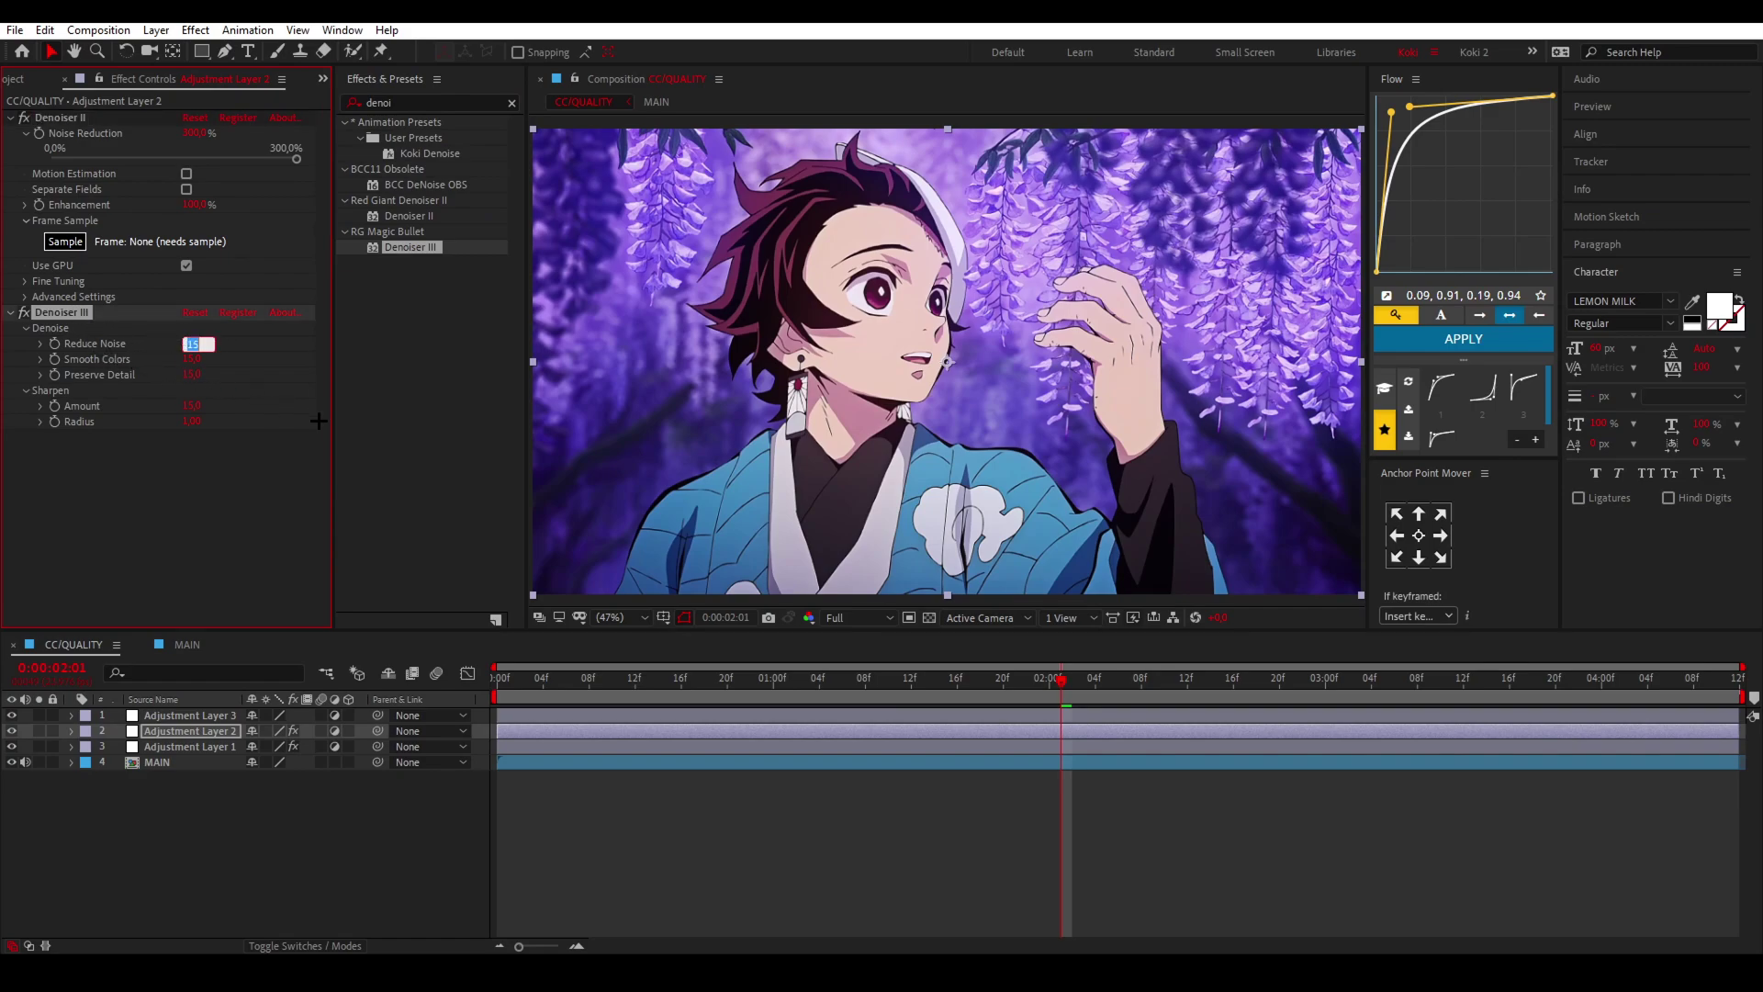
pyautogui.write('80')
pyautogui.press('Return')
pyautogui.click(188, 358)
pyautogui.write('25')
pyautogui.click(188, 375)
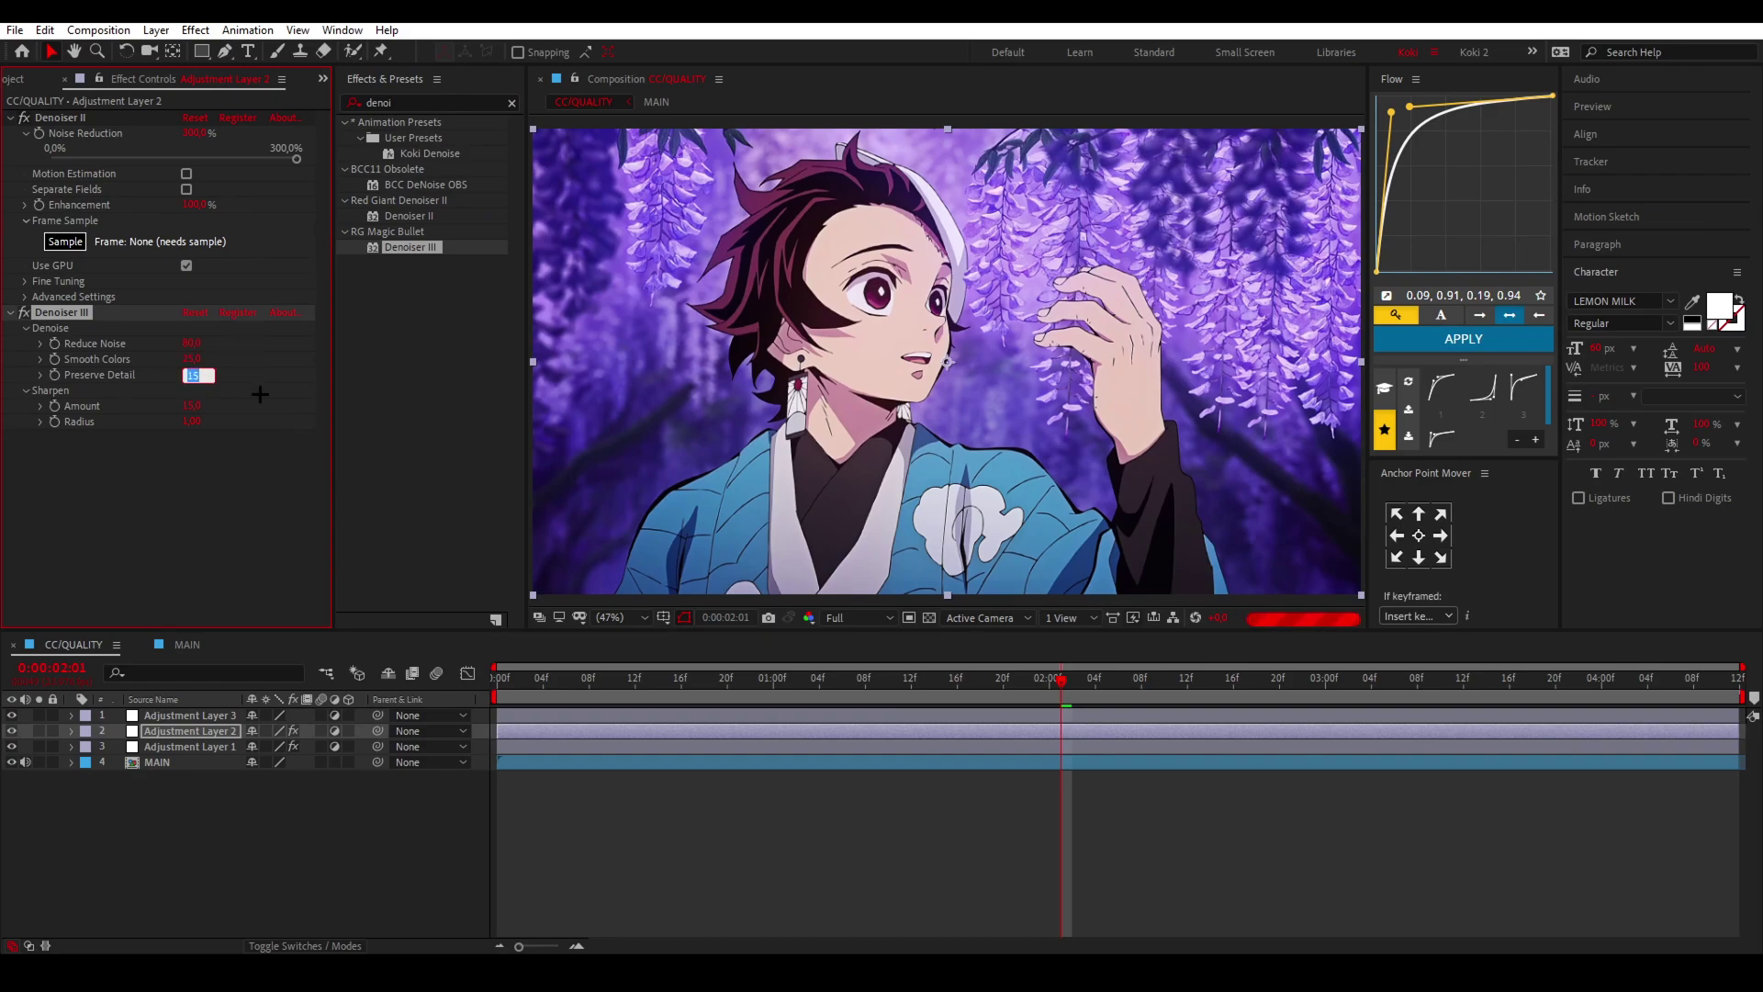
pyautogui.write('80')
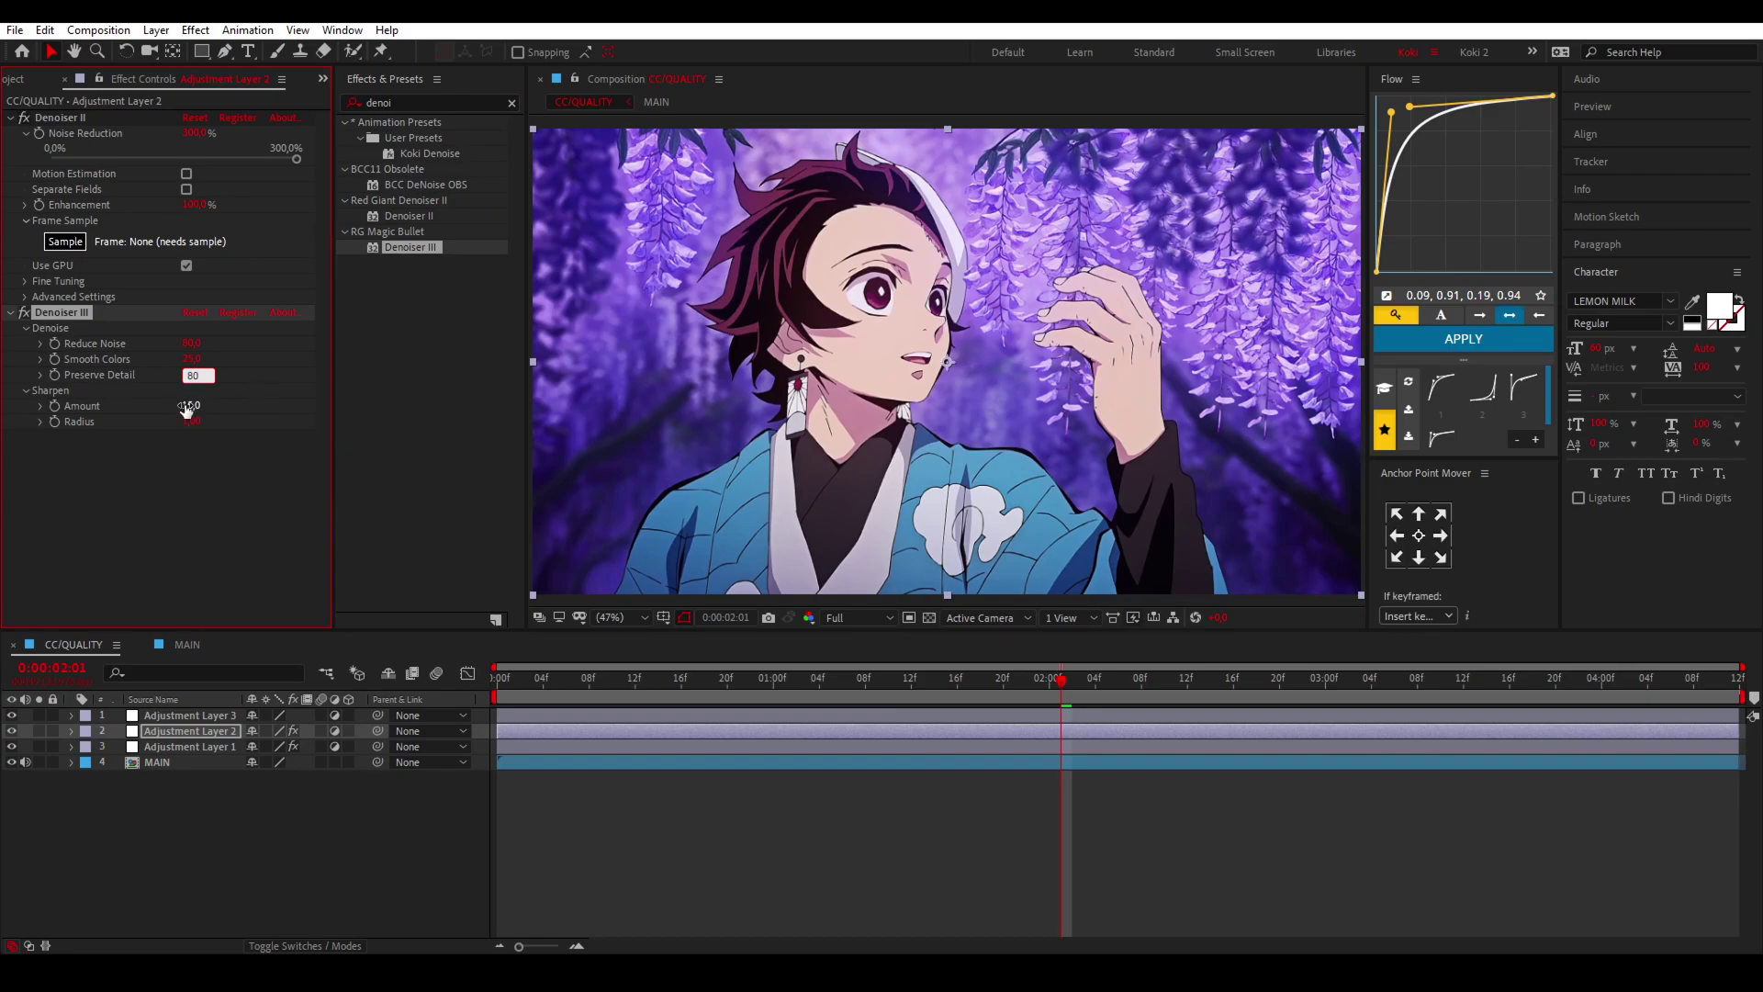
pyautogui.press('Return')
# Step: Set Denoiser III's Sharpen Amount to 30 and Sharpen Radius to 3
pyautogui.click(194, 406)
pyautogui.write('30')
pyautogui.press('Tab')
pyautogui.write('3')
pyautogui.press('Return')
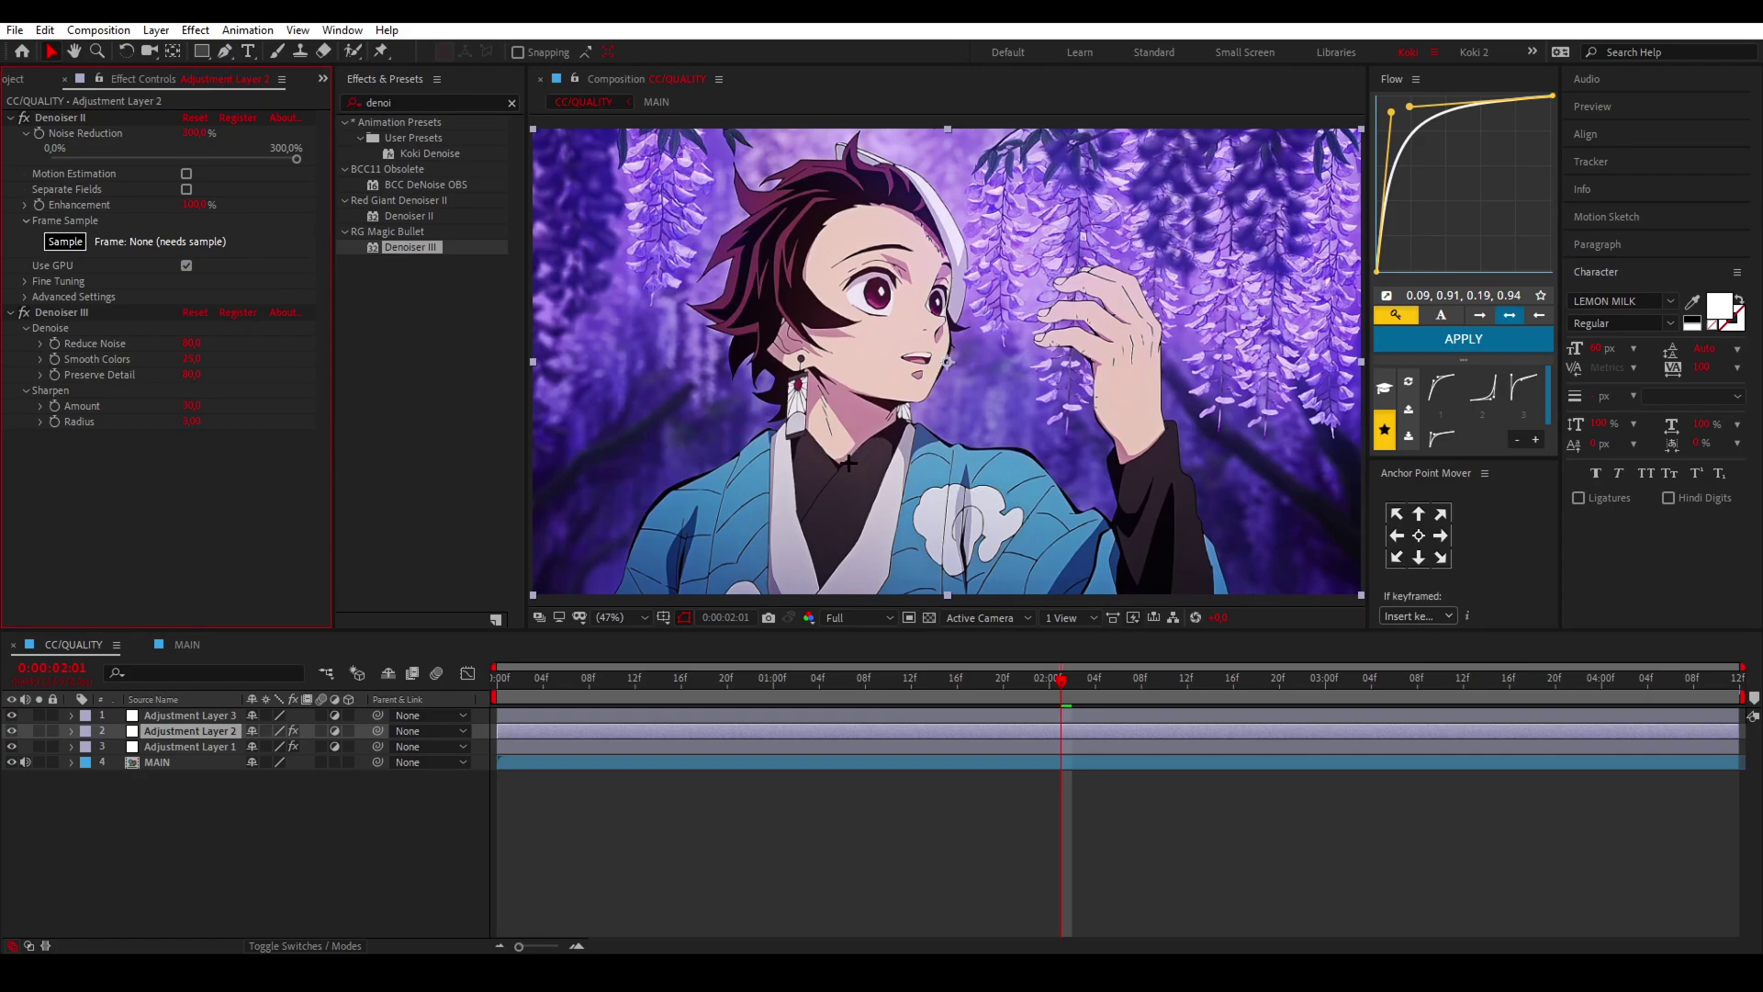
# Step: Apply the Blur & Sharpen Unsharp Mask effect twice to Adjustment Layer 3
pyautogui.click(835, 715)
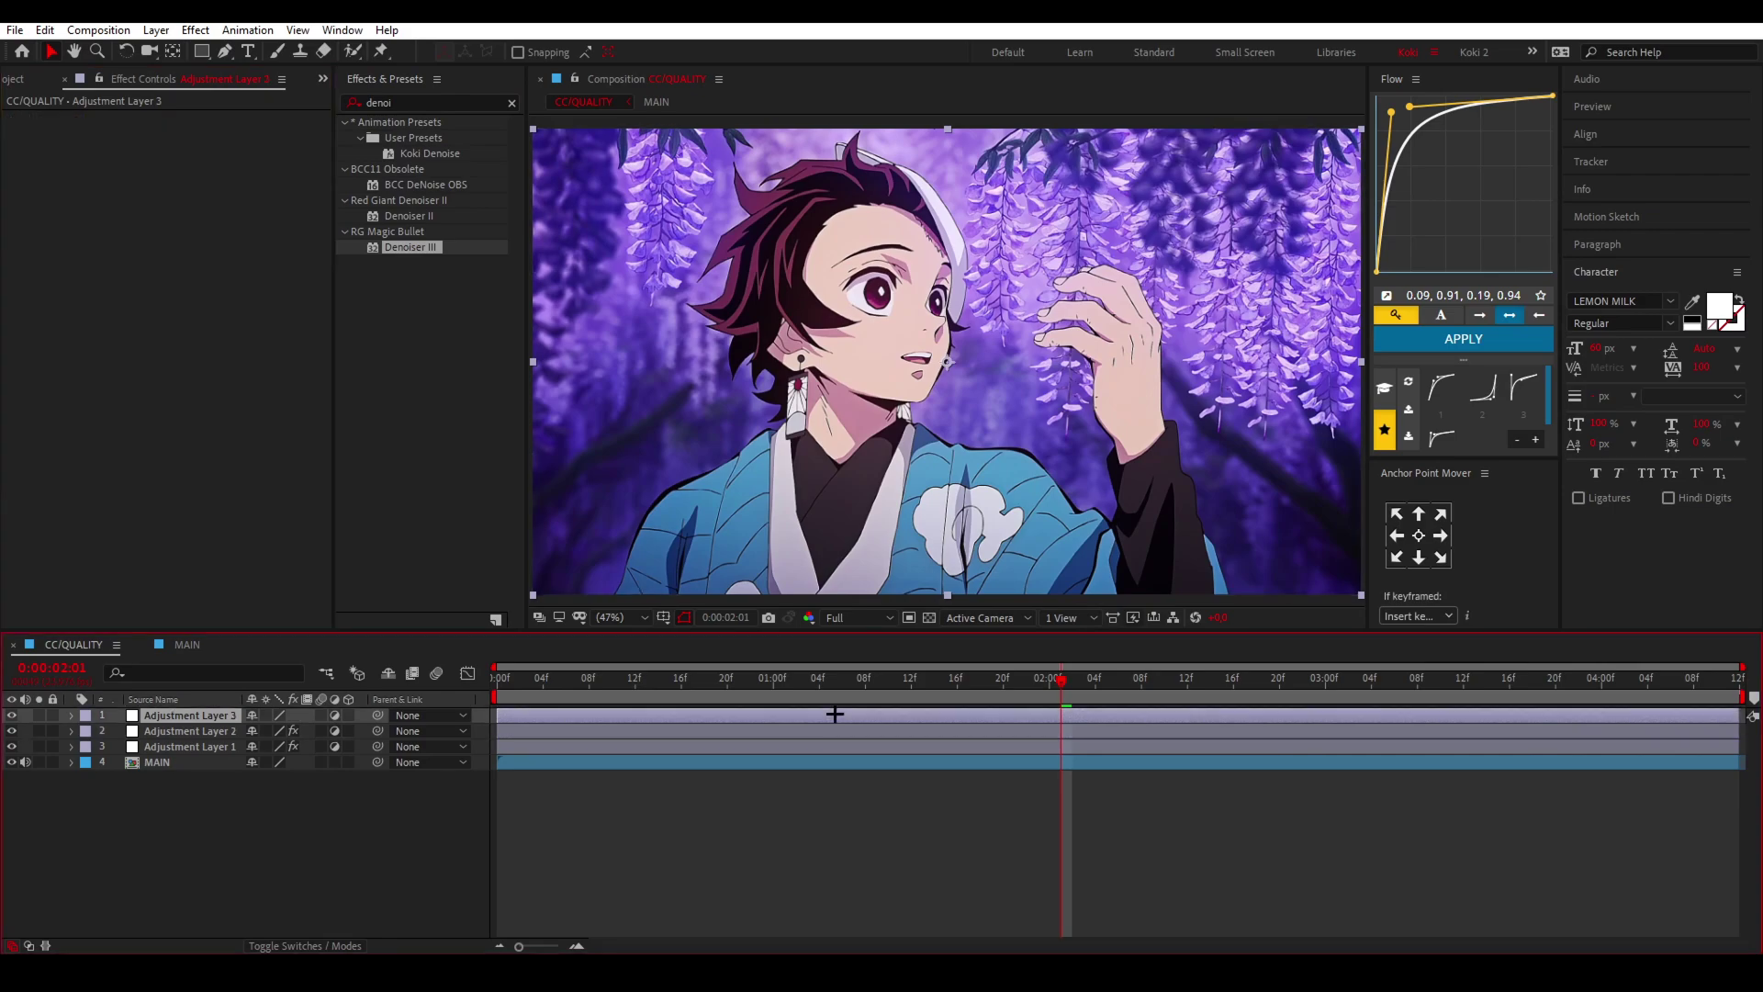
pyautogui.click(390, 102)
pyautogui.press('BackSpace')
pyautogui.write('uns')
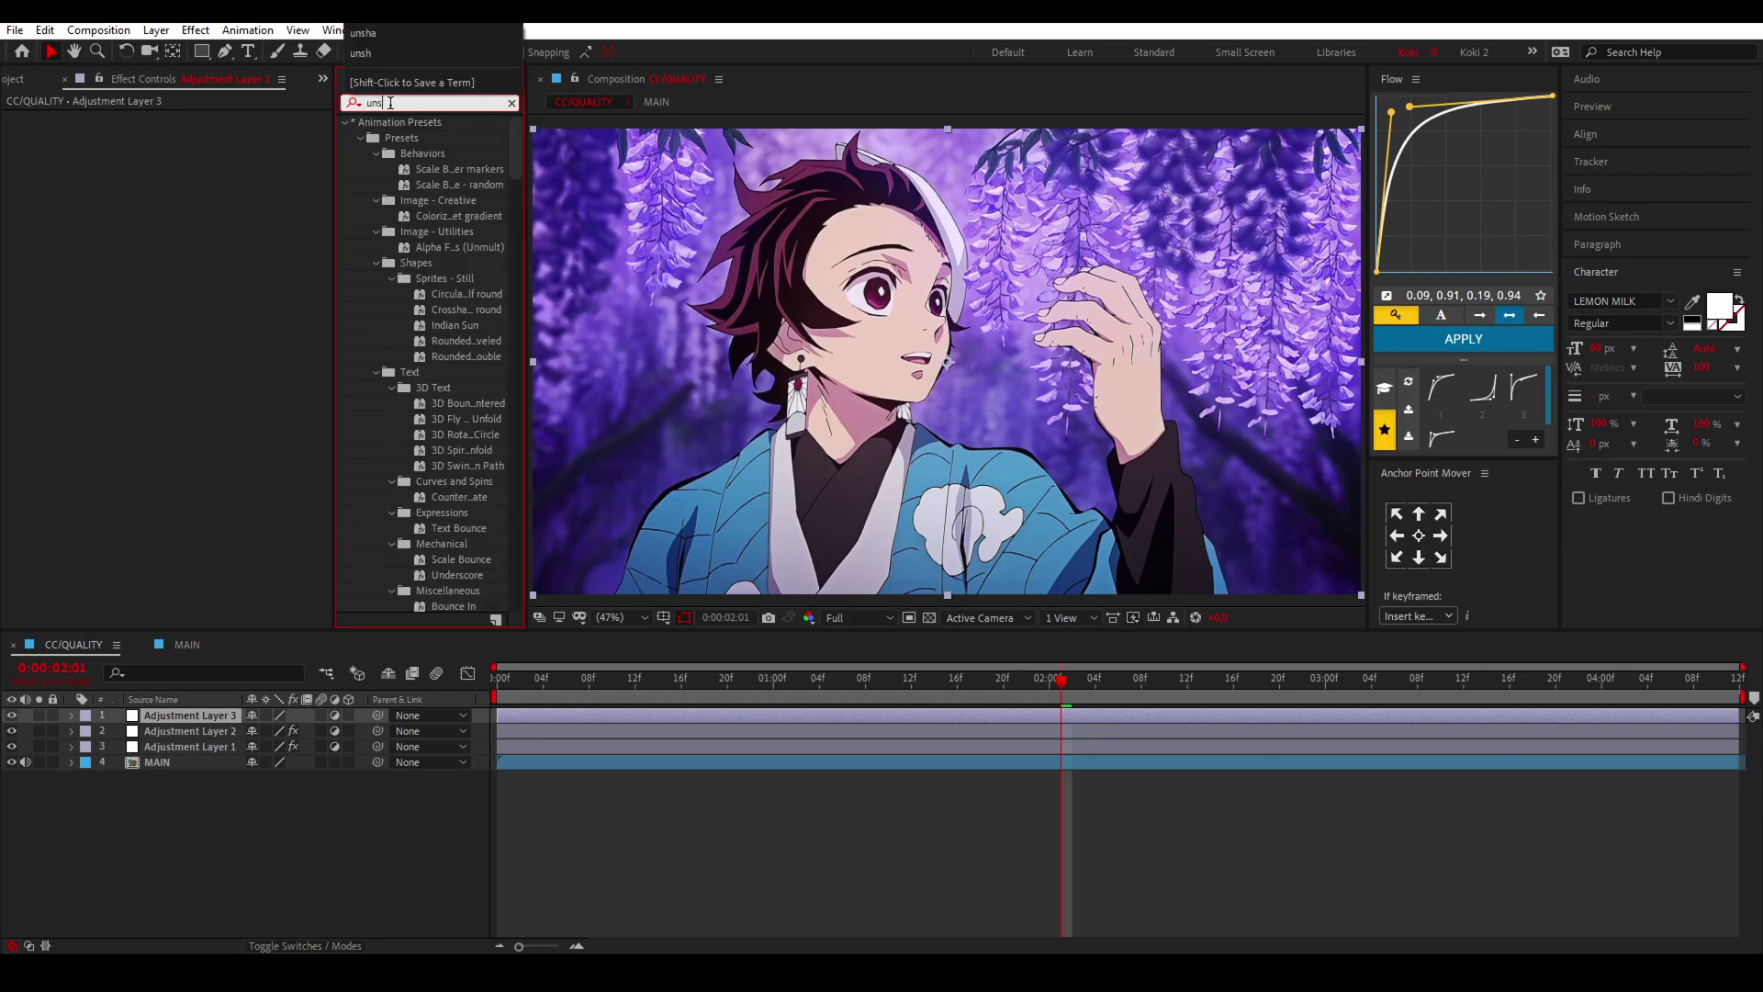
pyautogui.write('ha')
pyautogui.doubleClick(415, 169)
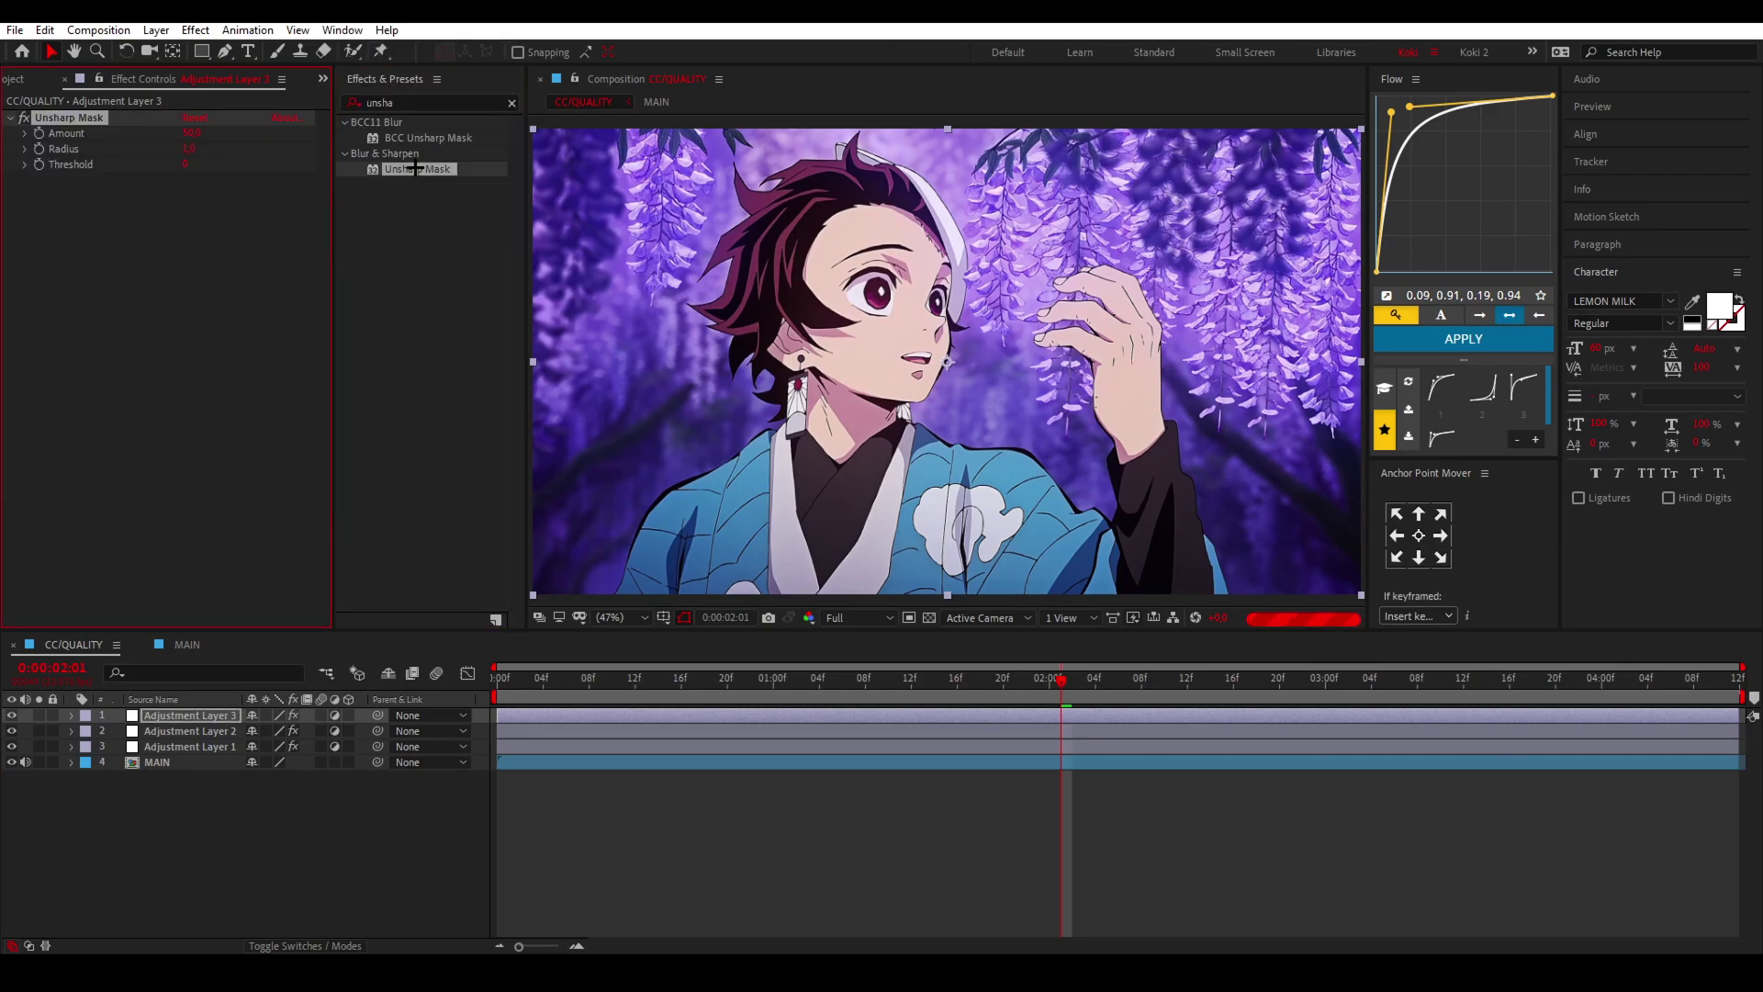
pyautogui.moveTo(392, 162); pyautogui.dragTo(274, 159)
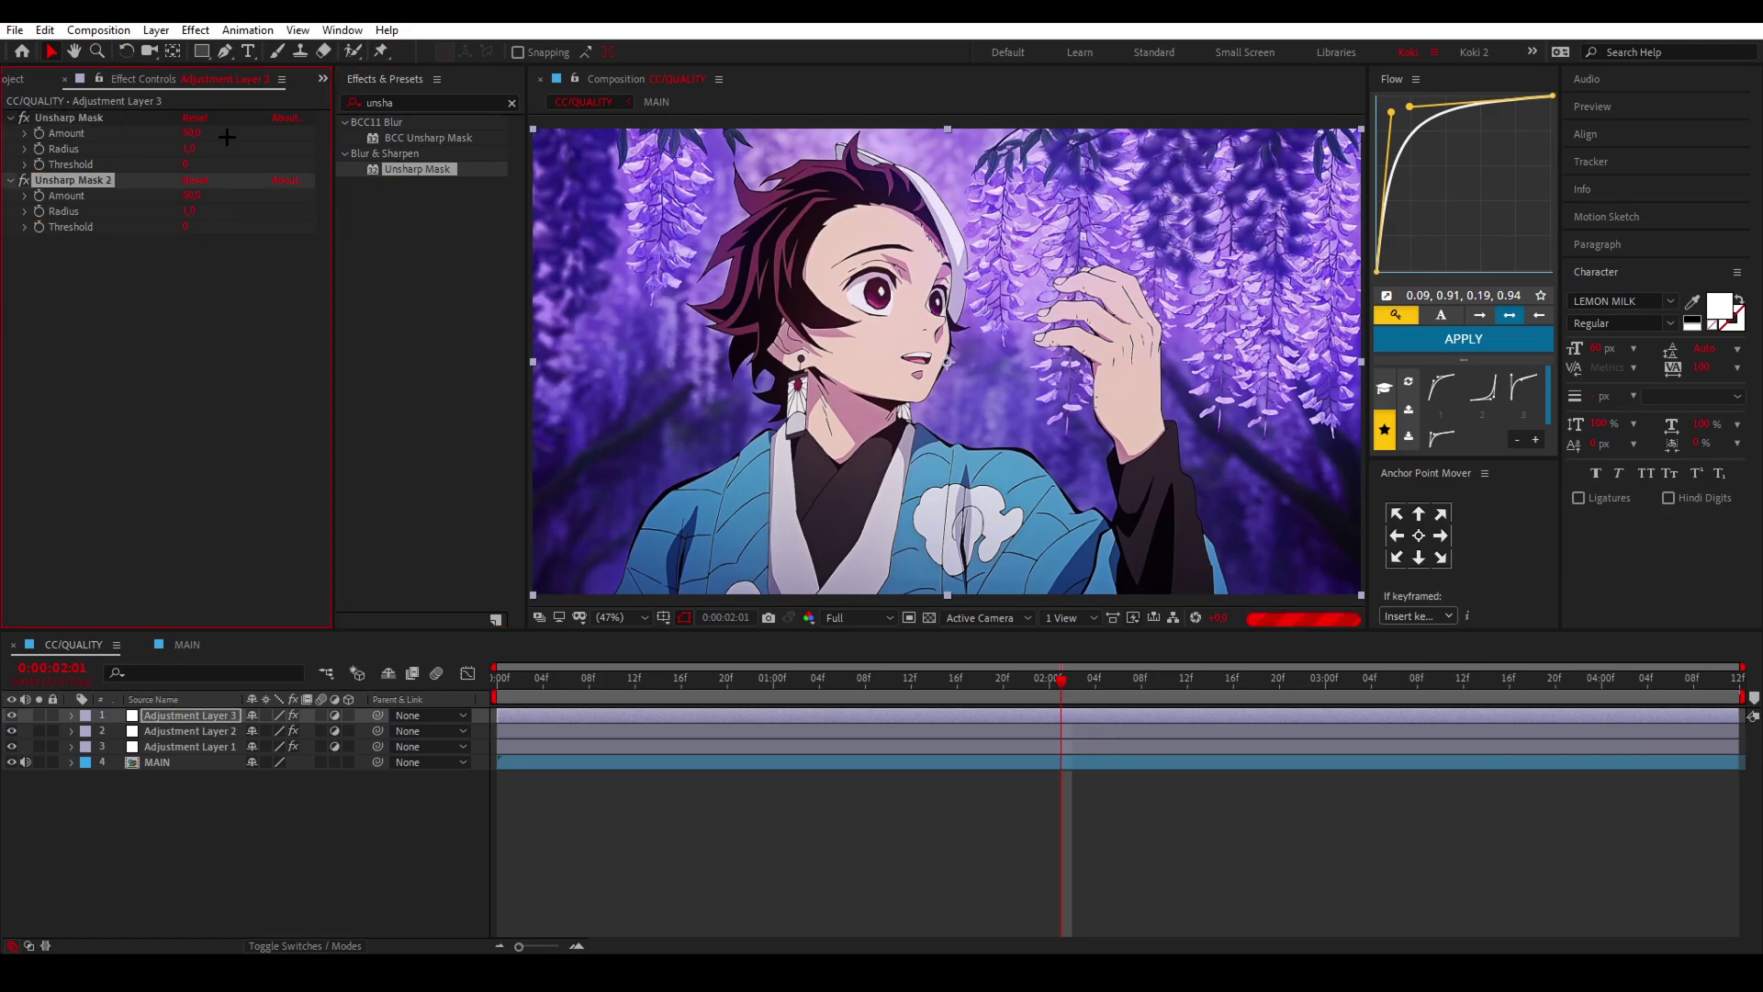
# Step: Set the first Unsharp Mask's Amount to 10 and Radius to 30
pyautogui.click(190, 133)
pyautogui.write('10')
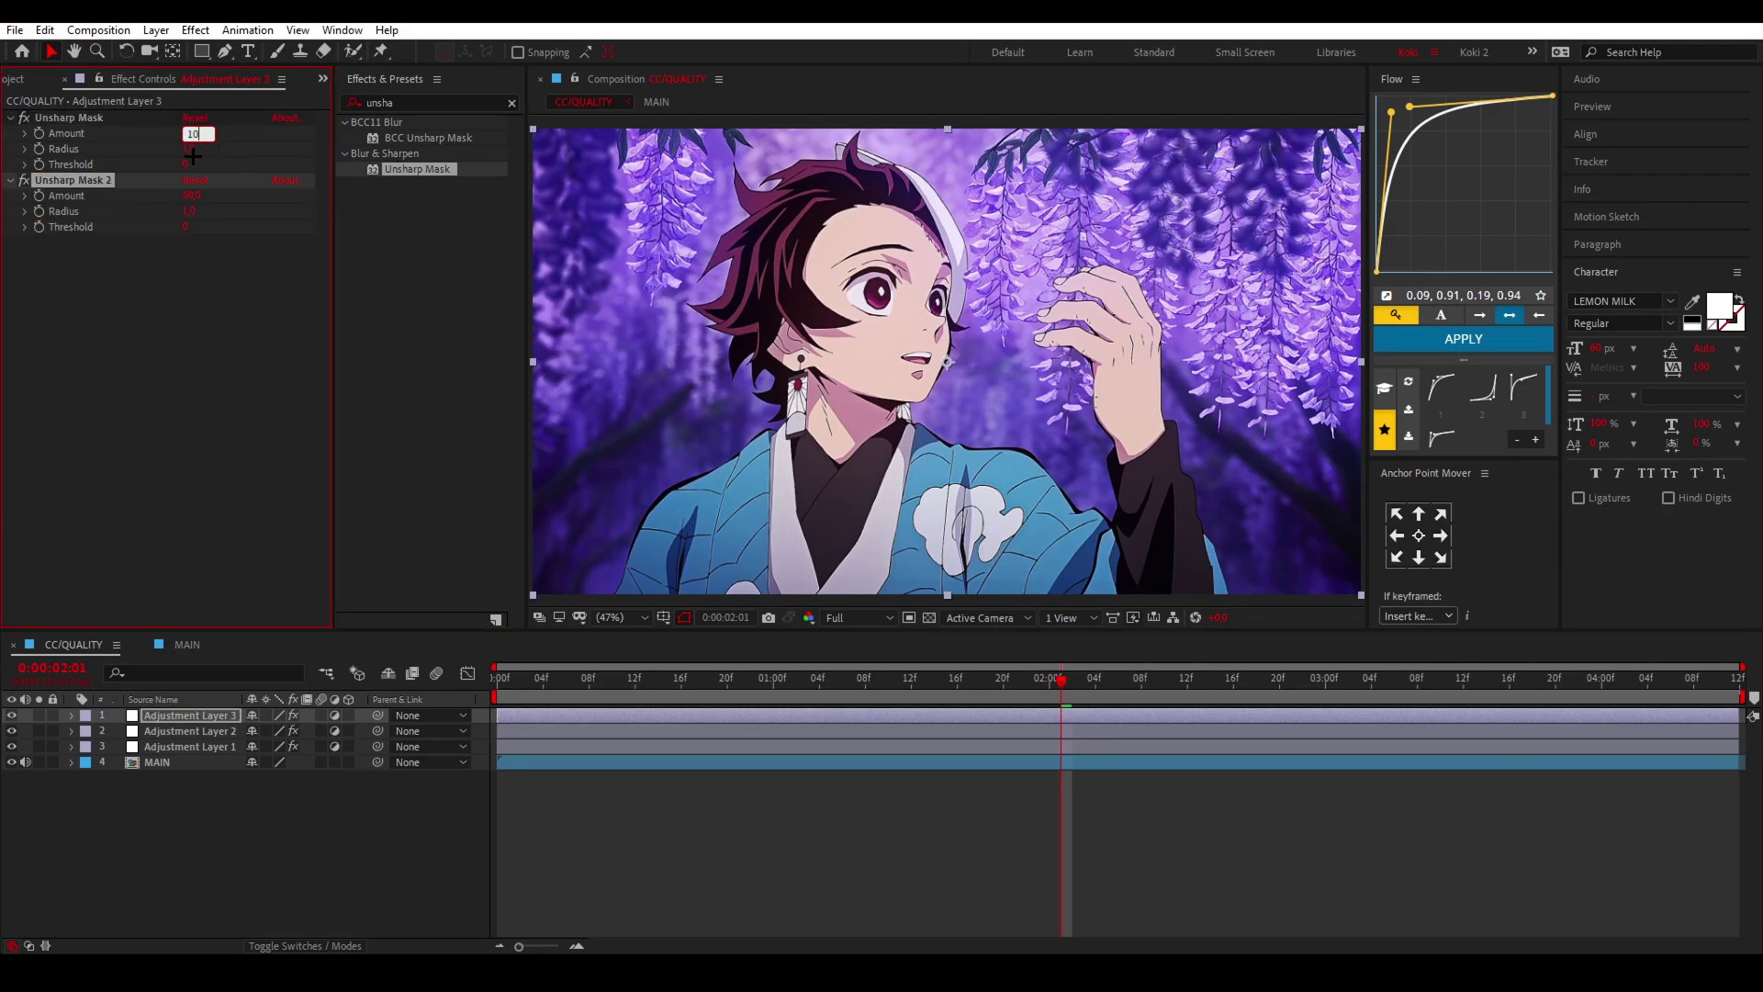
pyautogui.press('Tab')
pyautogui.write('30')
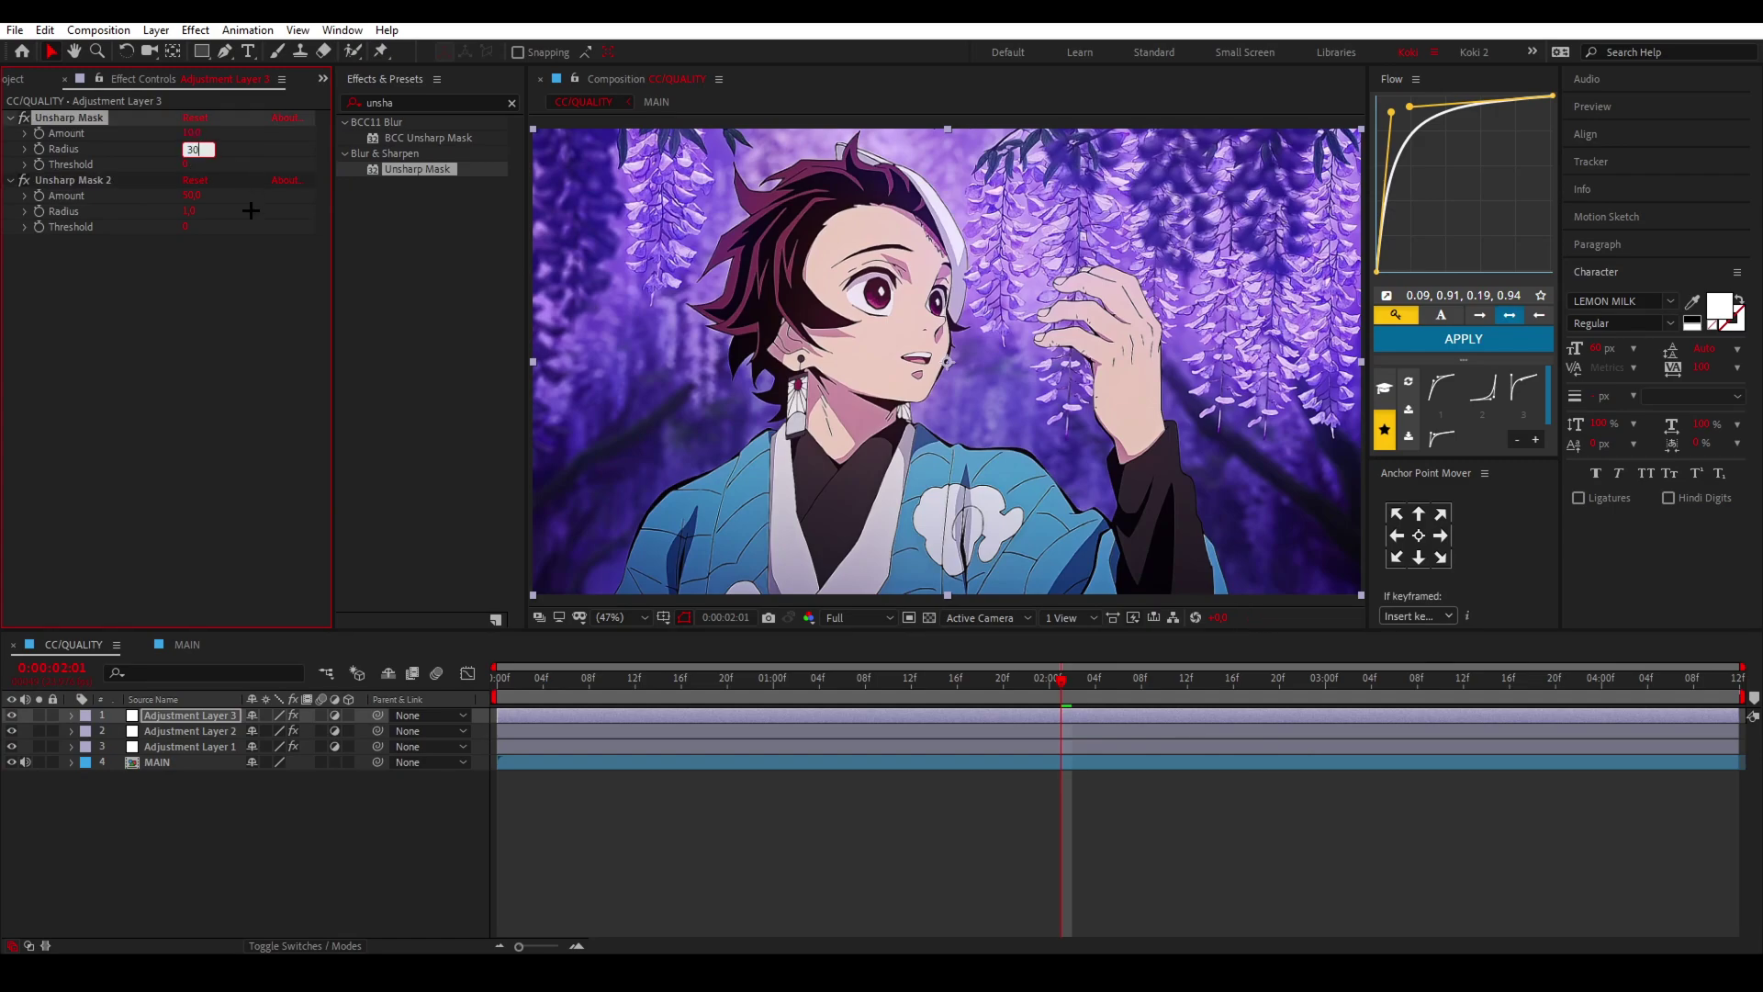
pyautogui.click(228, 246)
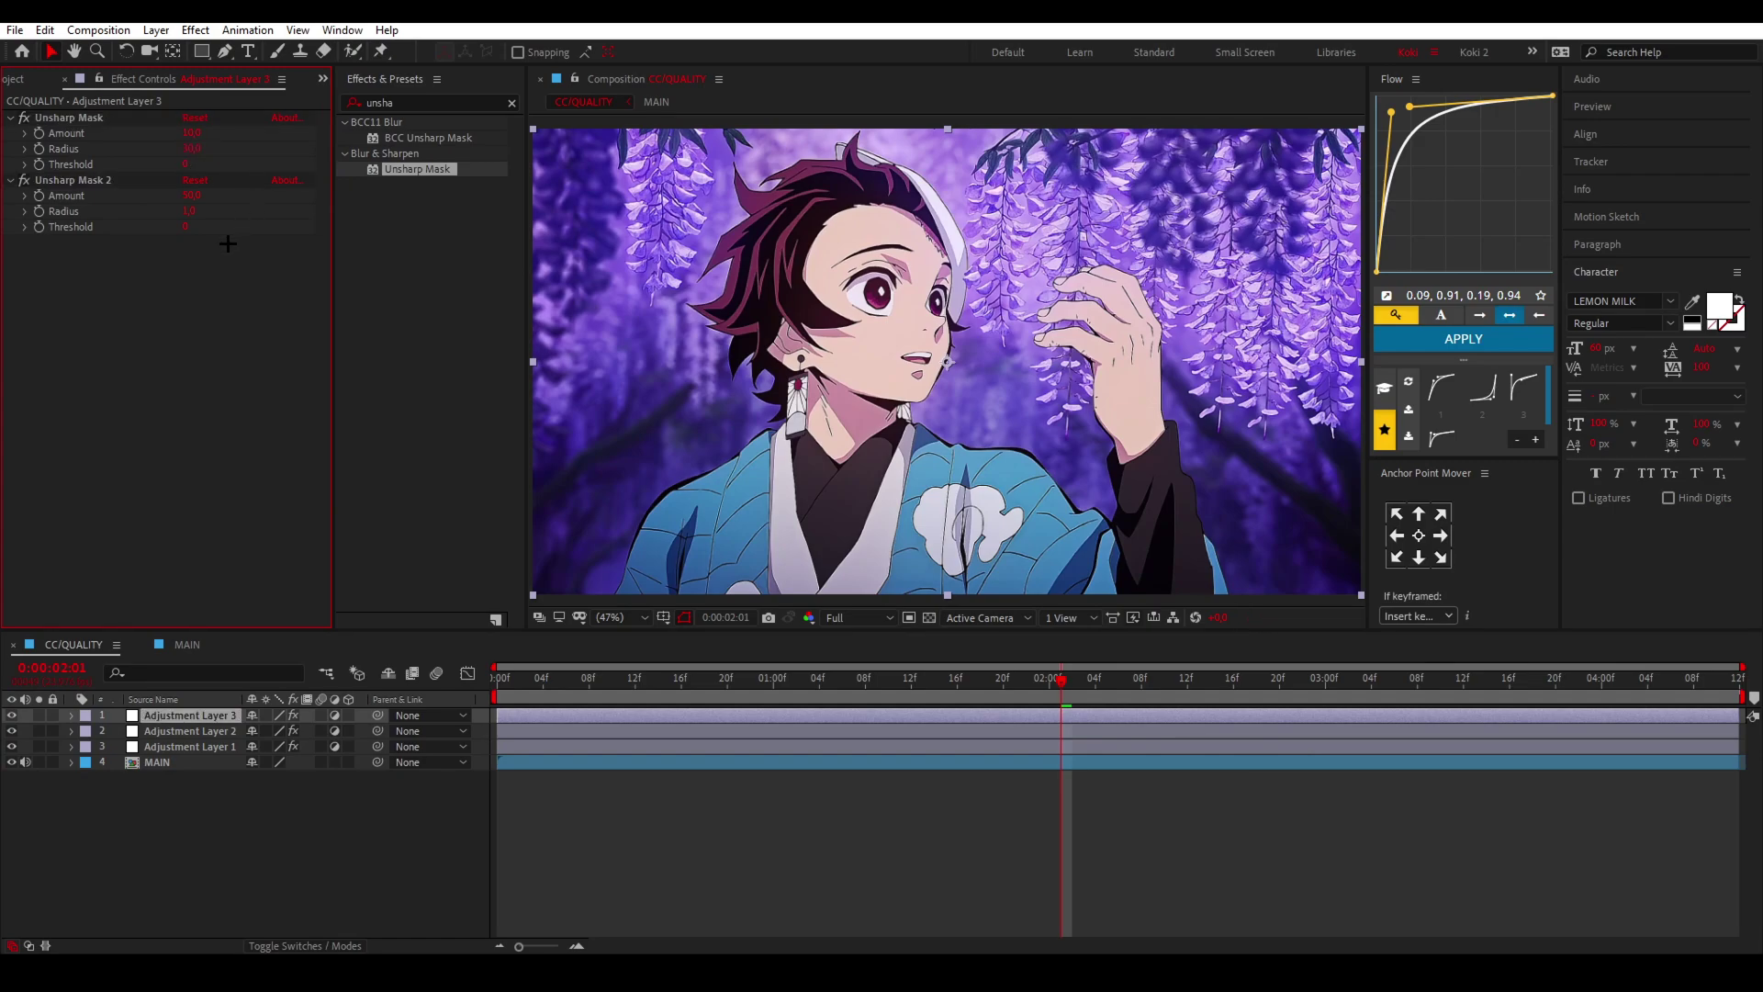
# Step: Set the second Unsharp Mask's Amount to 20 and Radius to 150
pyautogui.click(190, 197)
pyautogui.write('20')
pyautogui.click(199, 217)
pyautogui.write('150')
pyautogui.click(246, 272)
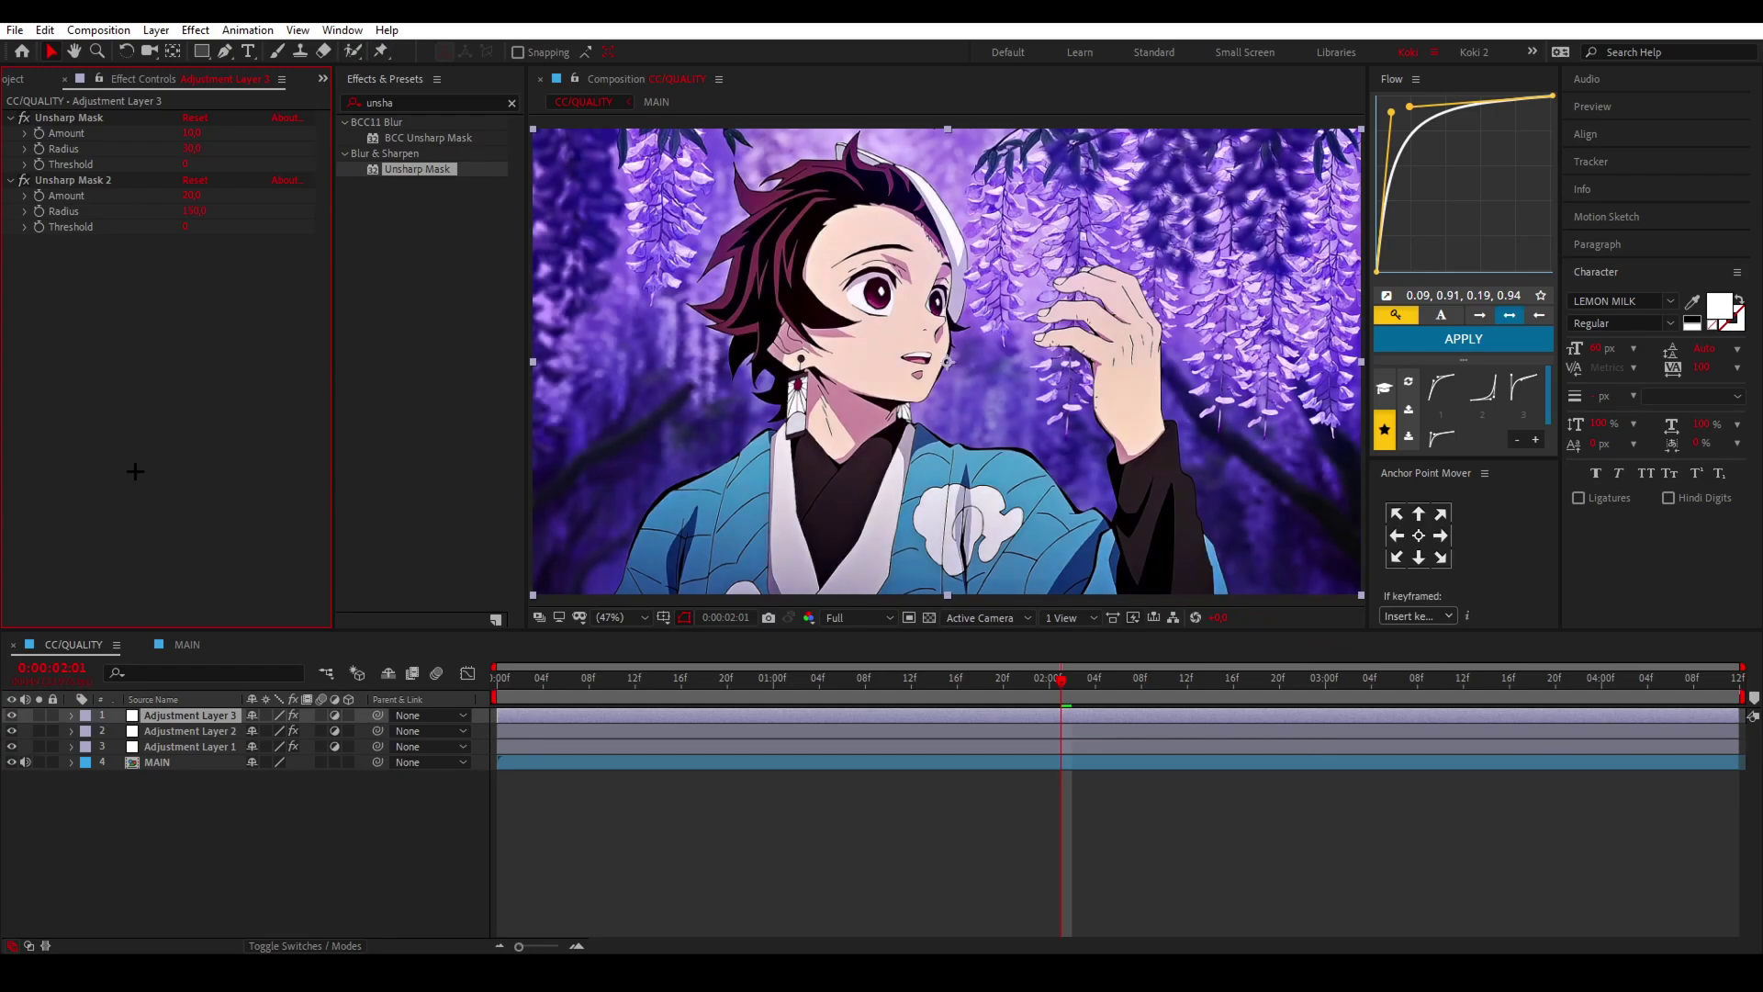
# Step: Compare the frame with and without Adjustment Layer 3's effects, and examine the character's face, hair and outlines up close
pyautogui.click(11, 714)
pyautogui.click(11, 714)
pyautogui.click(11, 714)
pyautogui.click(11, 714)
pyautogui.click(11, 714)
pyautogui.click(11, 714)
pyautogui.scroll(5, 844, 343)
pyautogui.scroll(2, 835, 346)
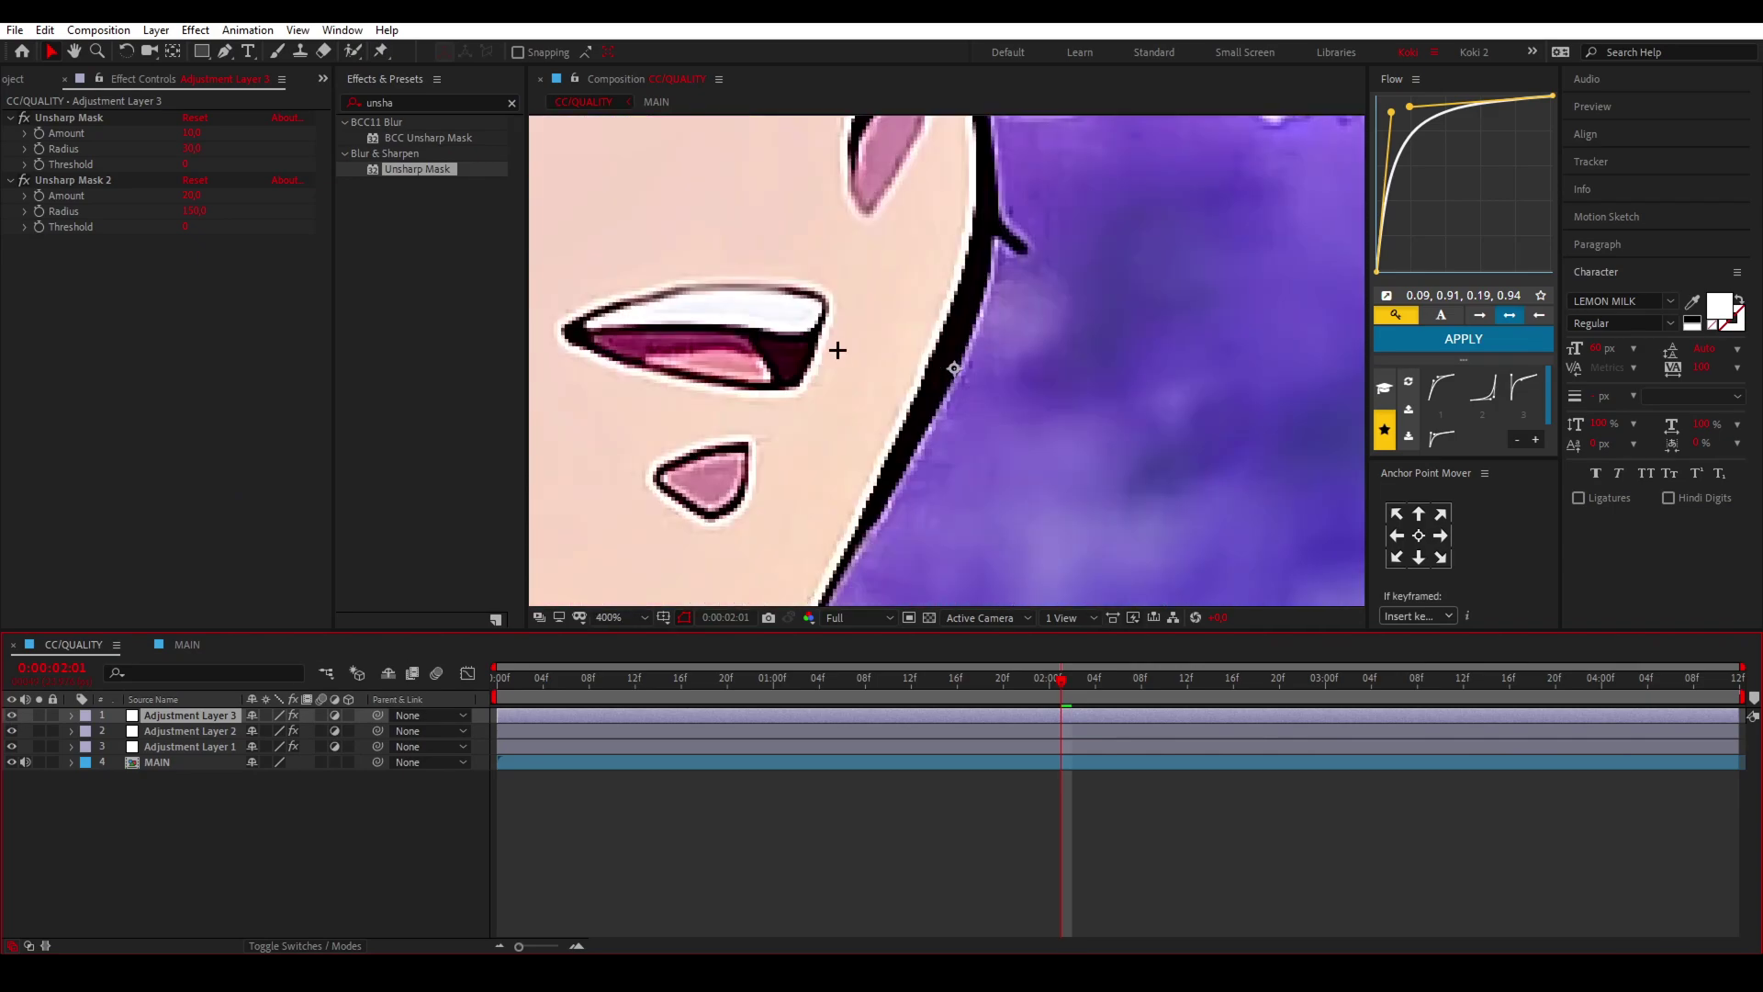
pyautogui.scroll(5, 1114, 279)
pyautogui.moveTo(1114, 279); pyautogui.dragTo(1159, 461)
pyautogui.scroll(-2, 1160, 461)
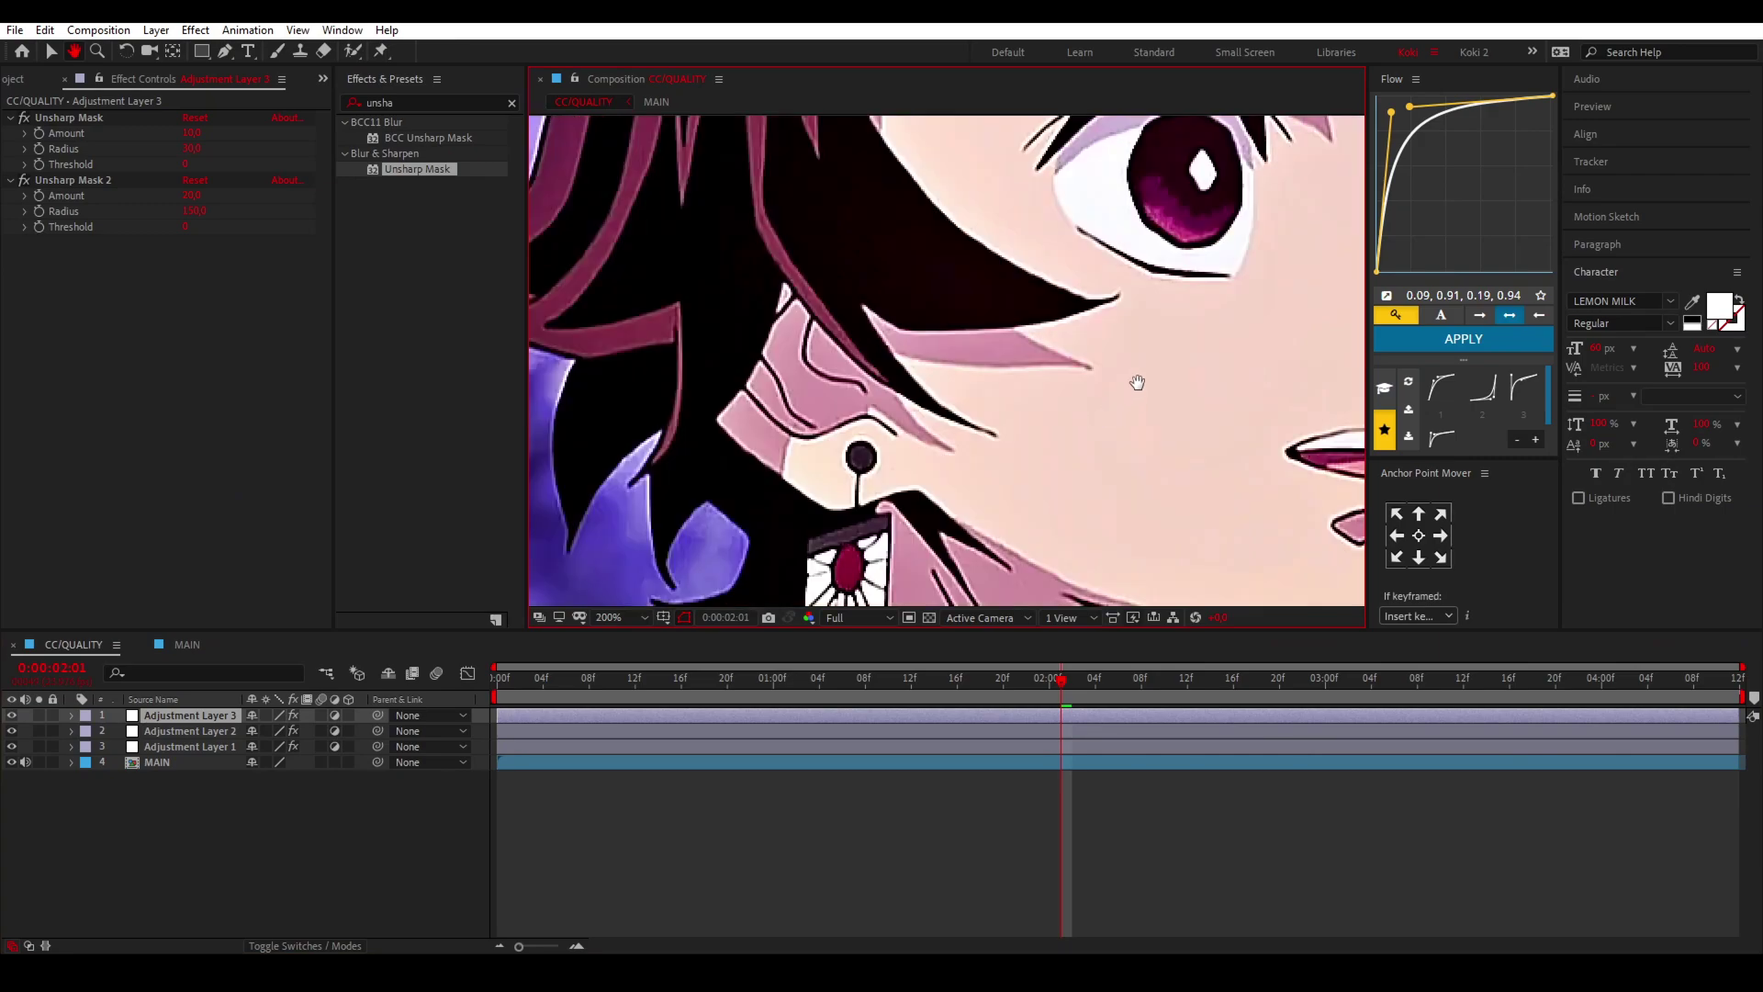
pyautogui.moveTo(1137, 381); pyautogui.dragTo(901, 543)
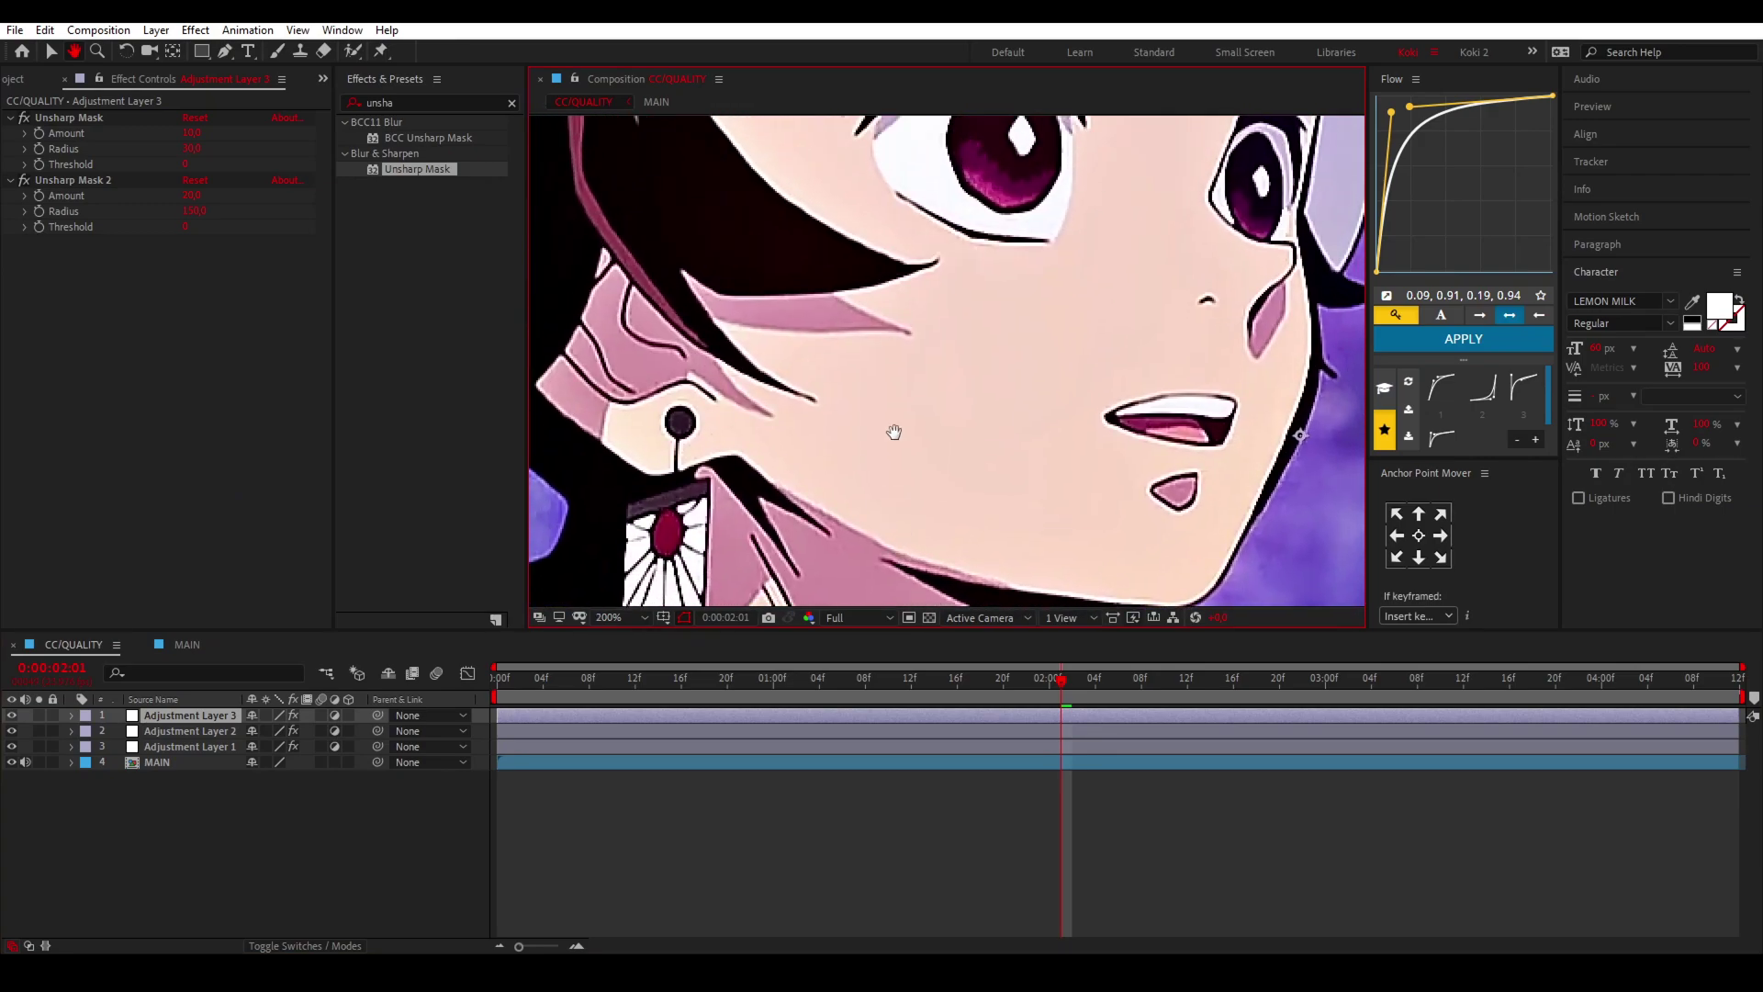
pyautogui.press('v')
# Step: Hide Adjustment Layer 2 and apply the Sharpen effect to Adjustment Layer 3, above its two Unsharp Masks
pyautogui.click(219, 731)
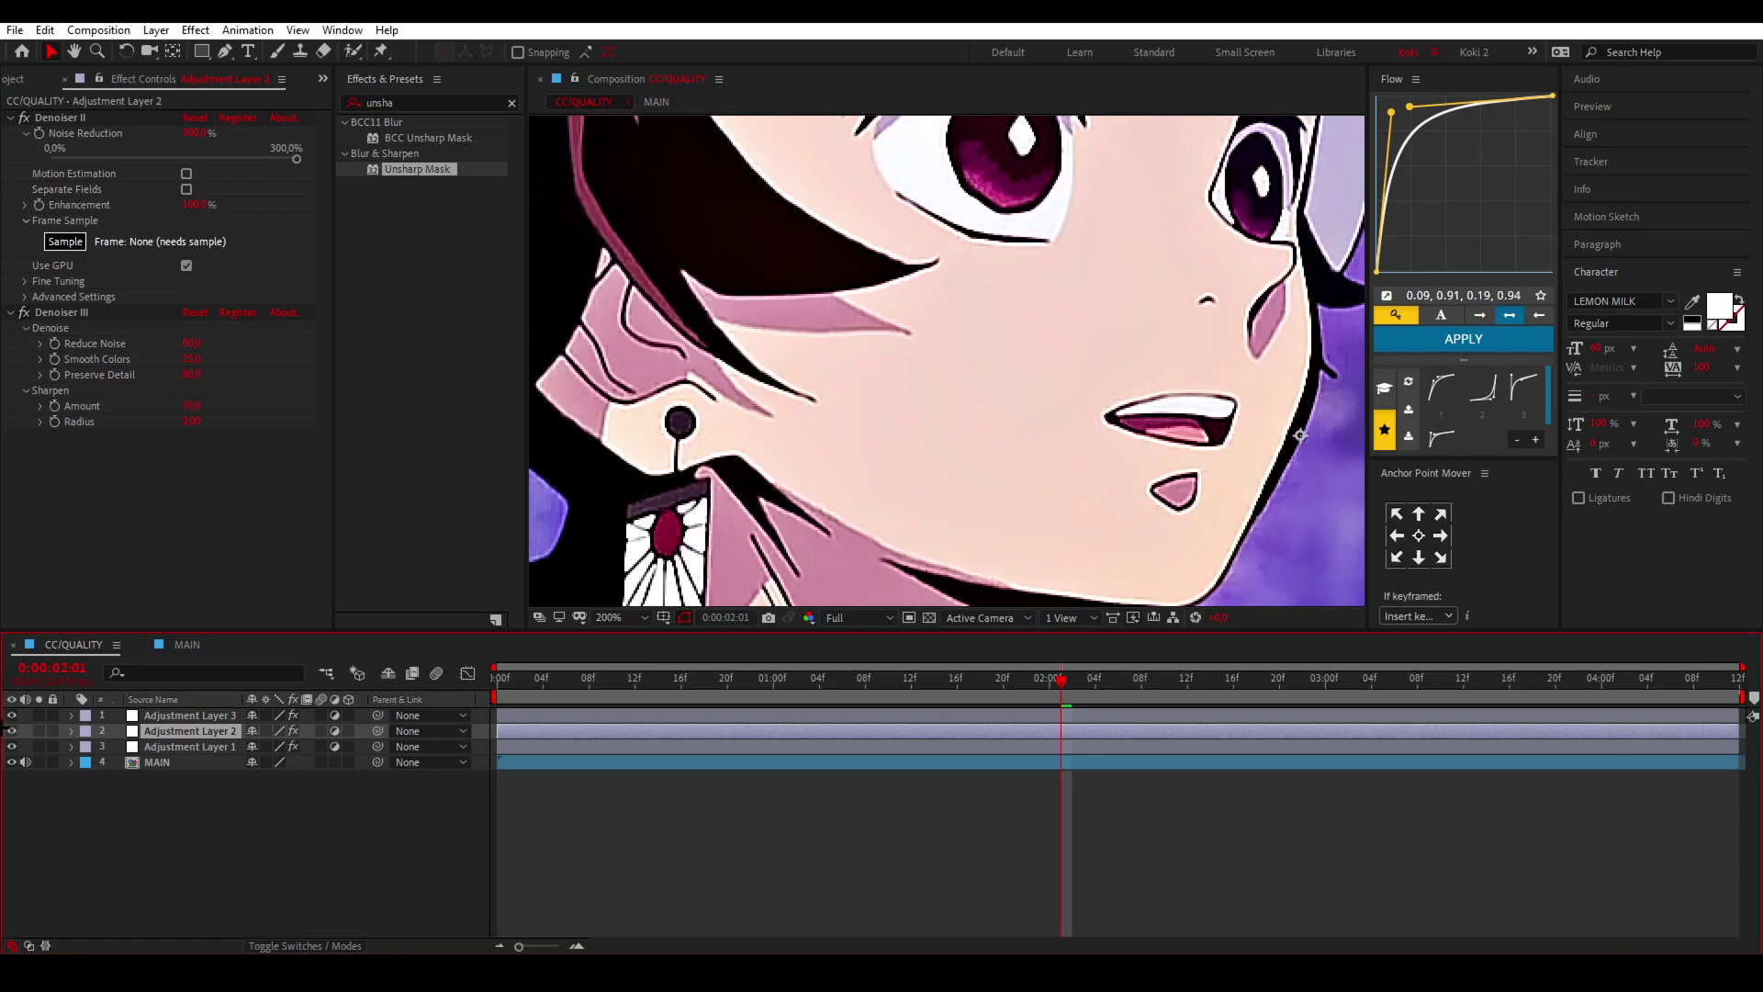
pyautogui.hotkey('ctrl', '5')
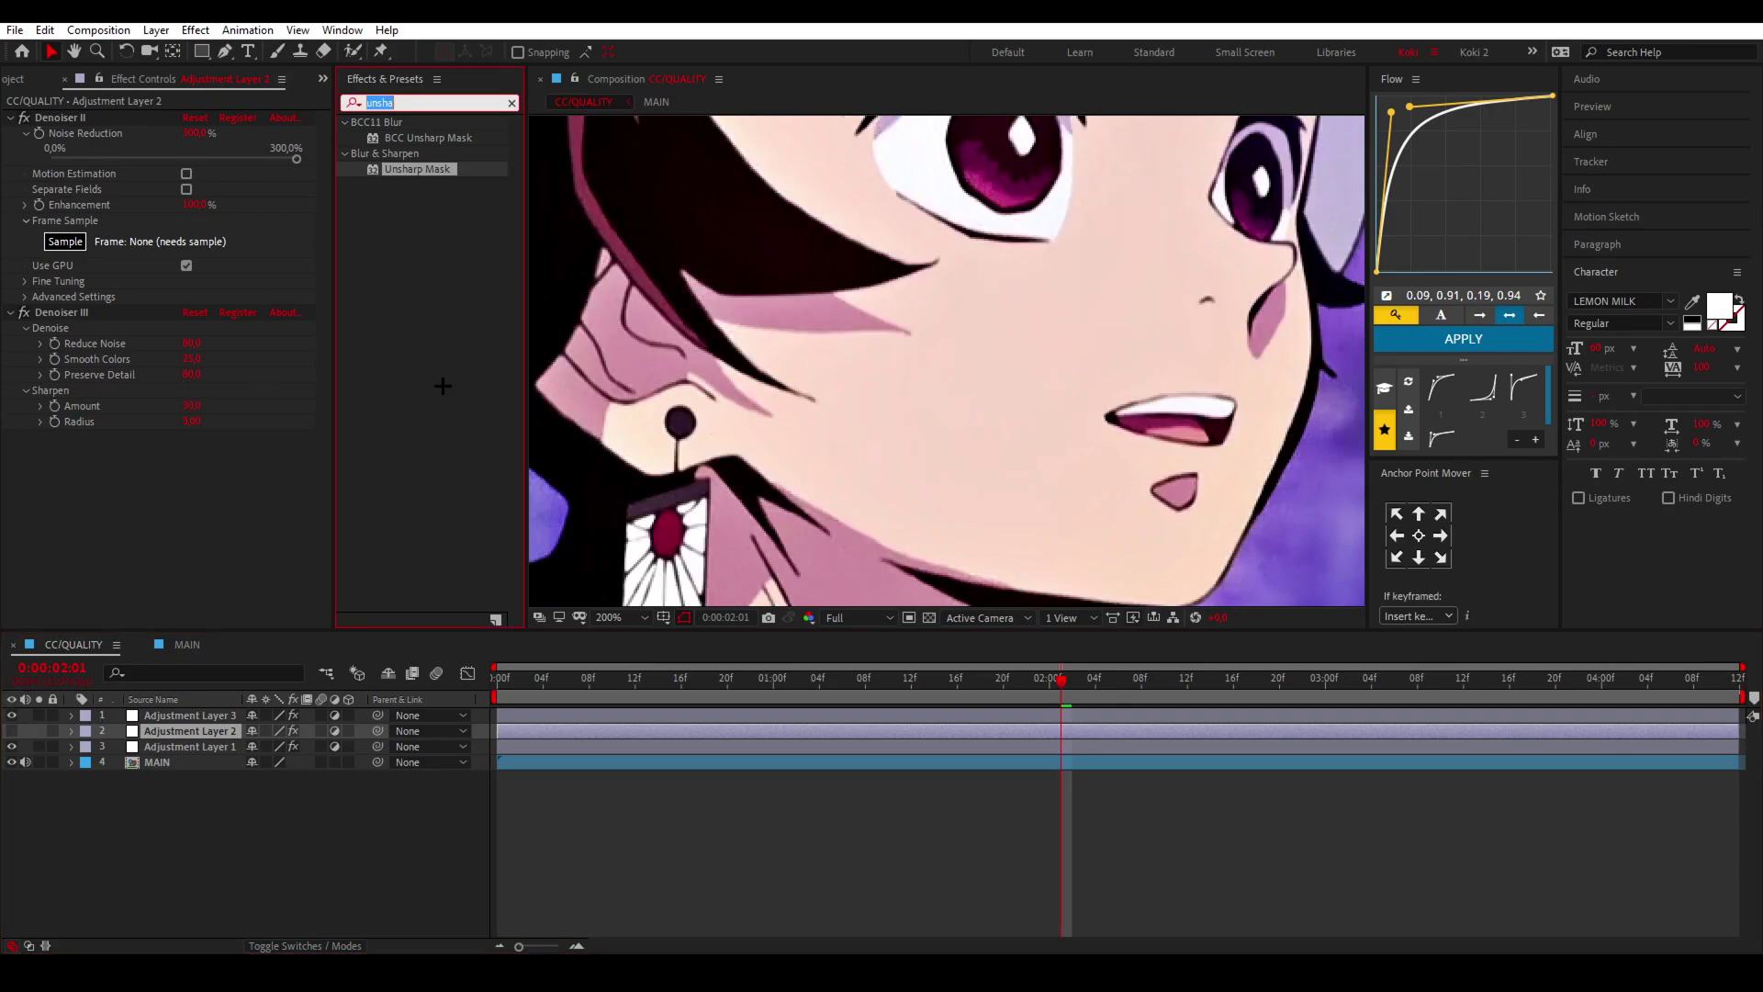
pyautogui.write('sharp')
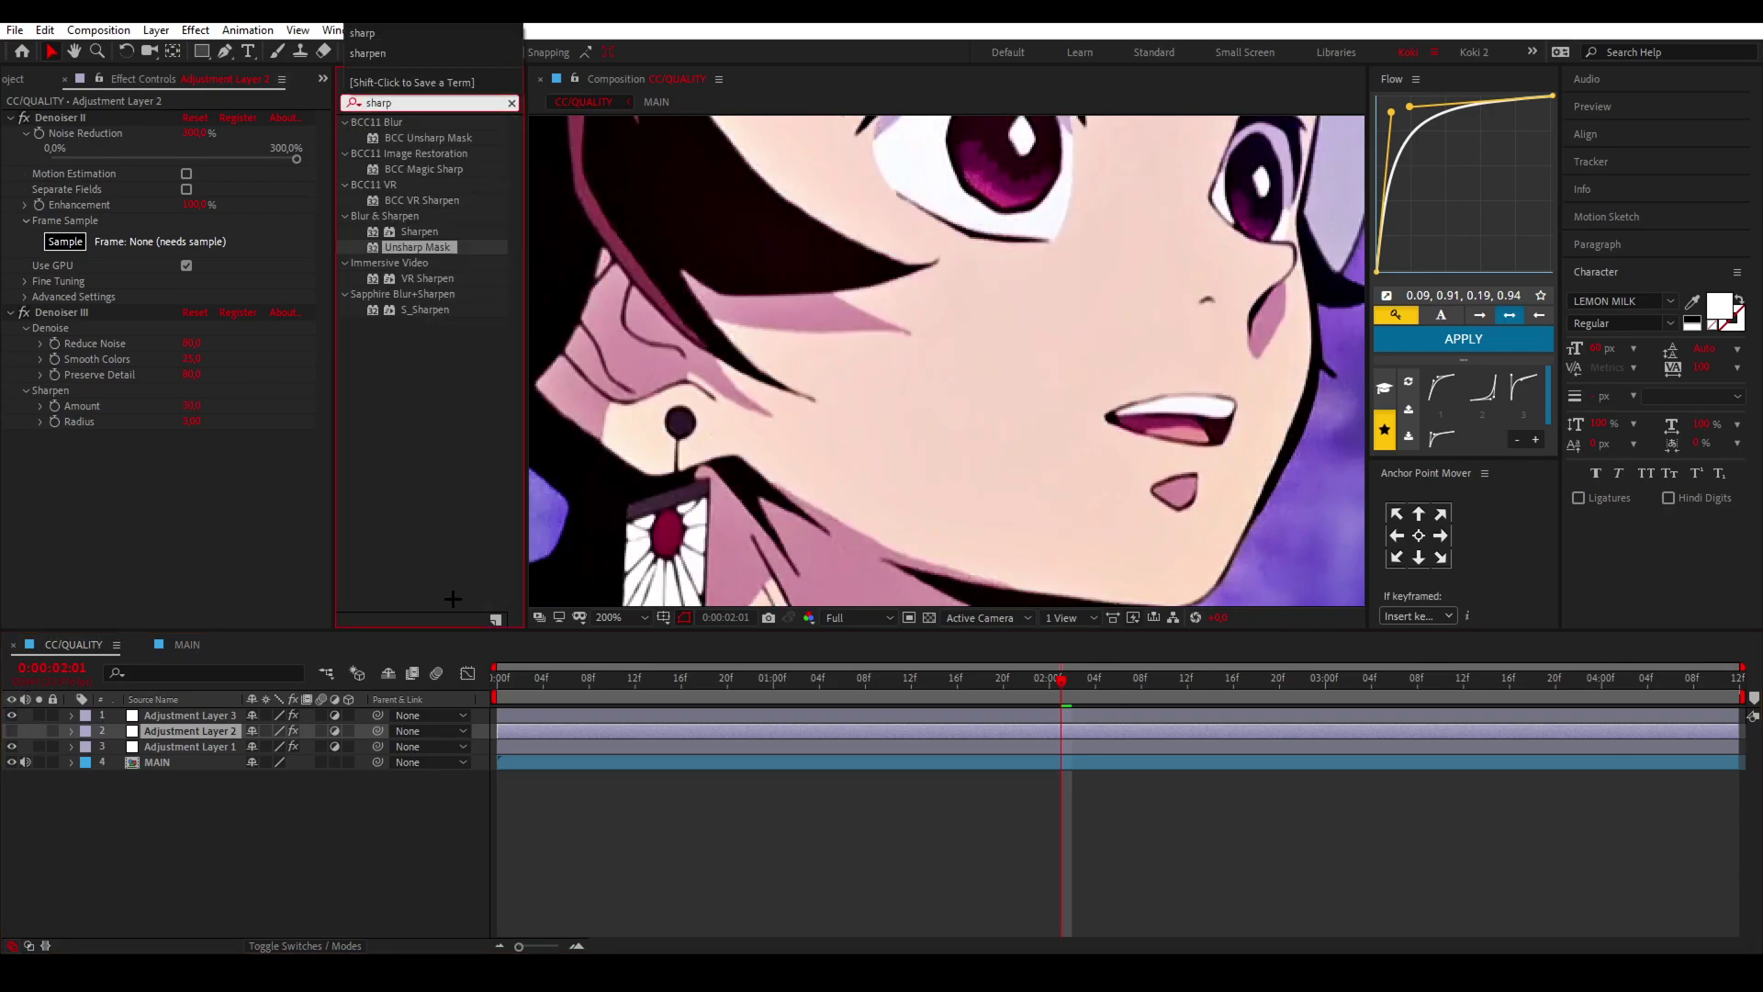
pyautogui.moveTo(523, 713); pyautogui.dragTo(524, 715)
pyautogui.moveTo(419, 231); pyautogui.dragTo(142, 108)
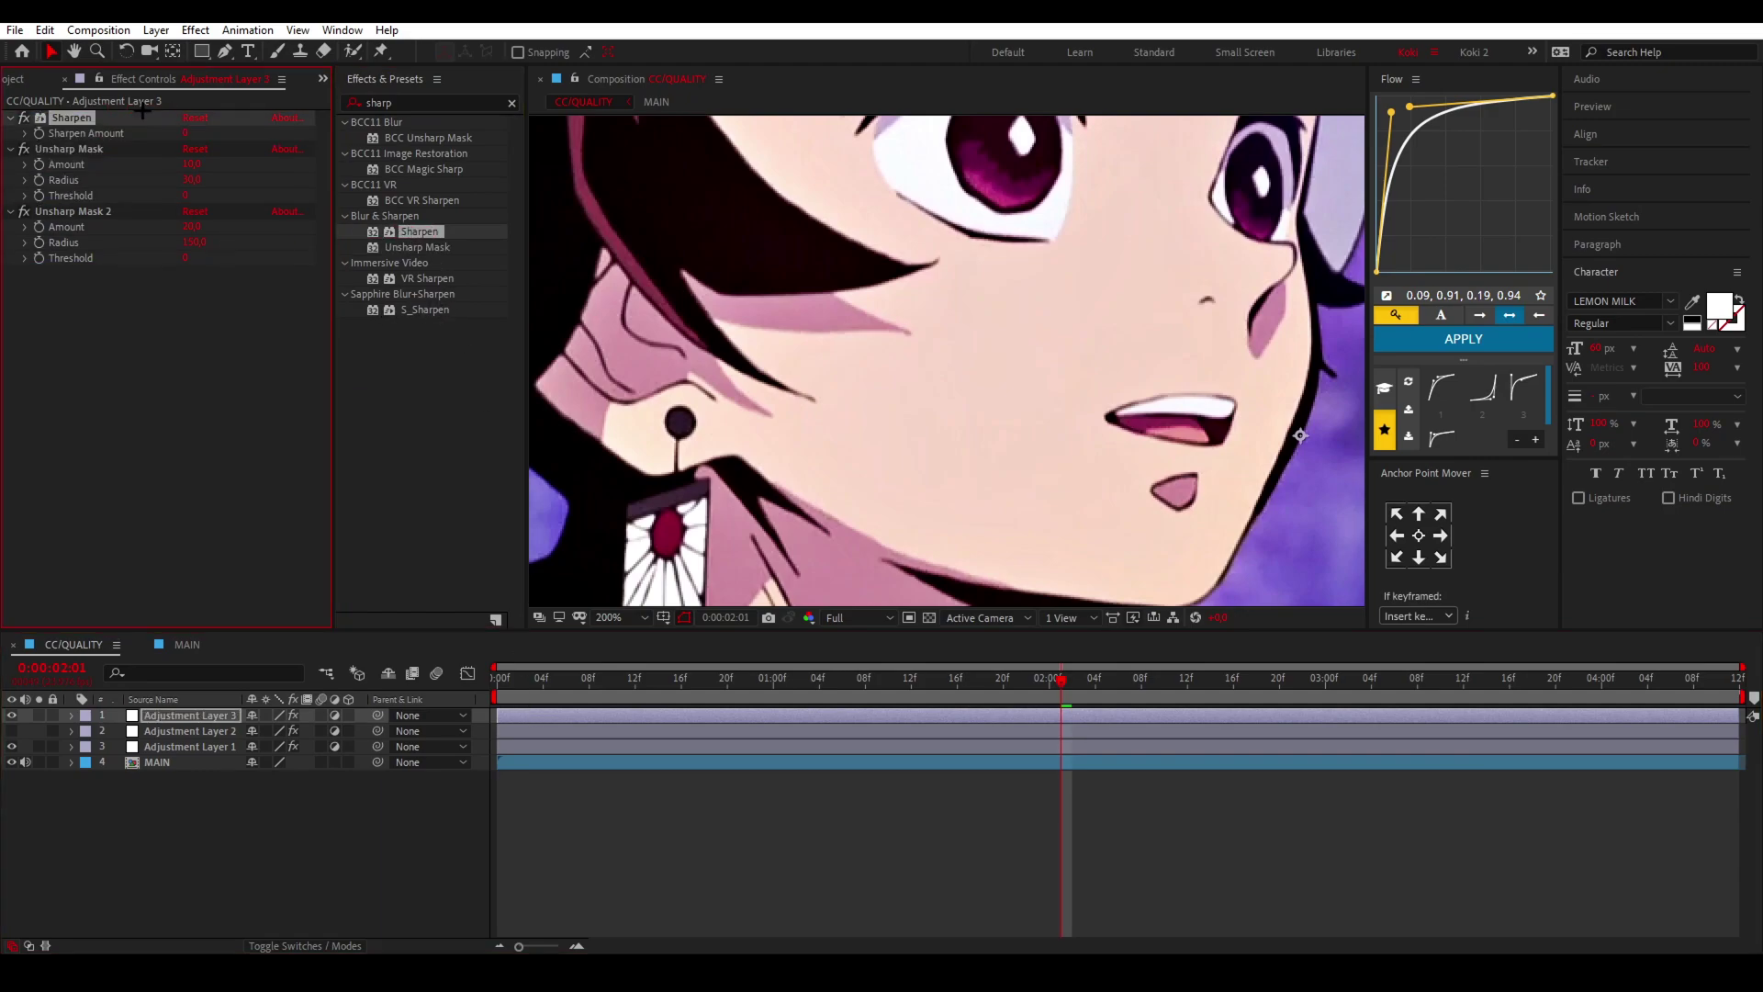
# Step: Set the Sharpen effect's Sharpen Amount to 50 on Adjustment Layer 3
pyautogui.click(187, 134)
pyautogui.write('50')
pyautogui.click(175, 346)
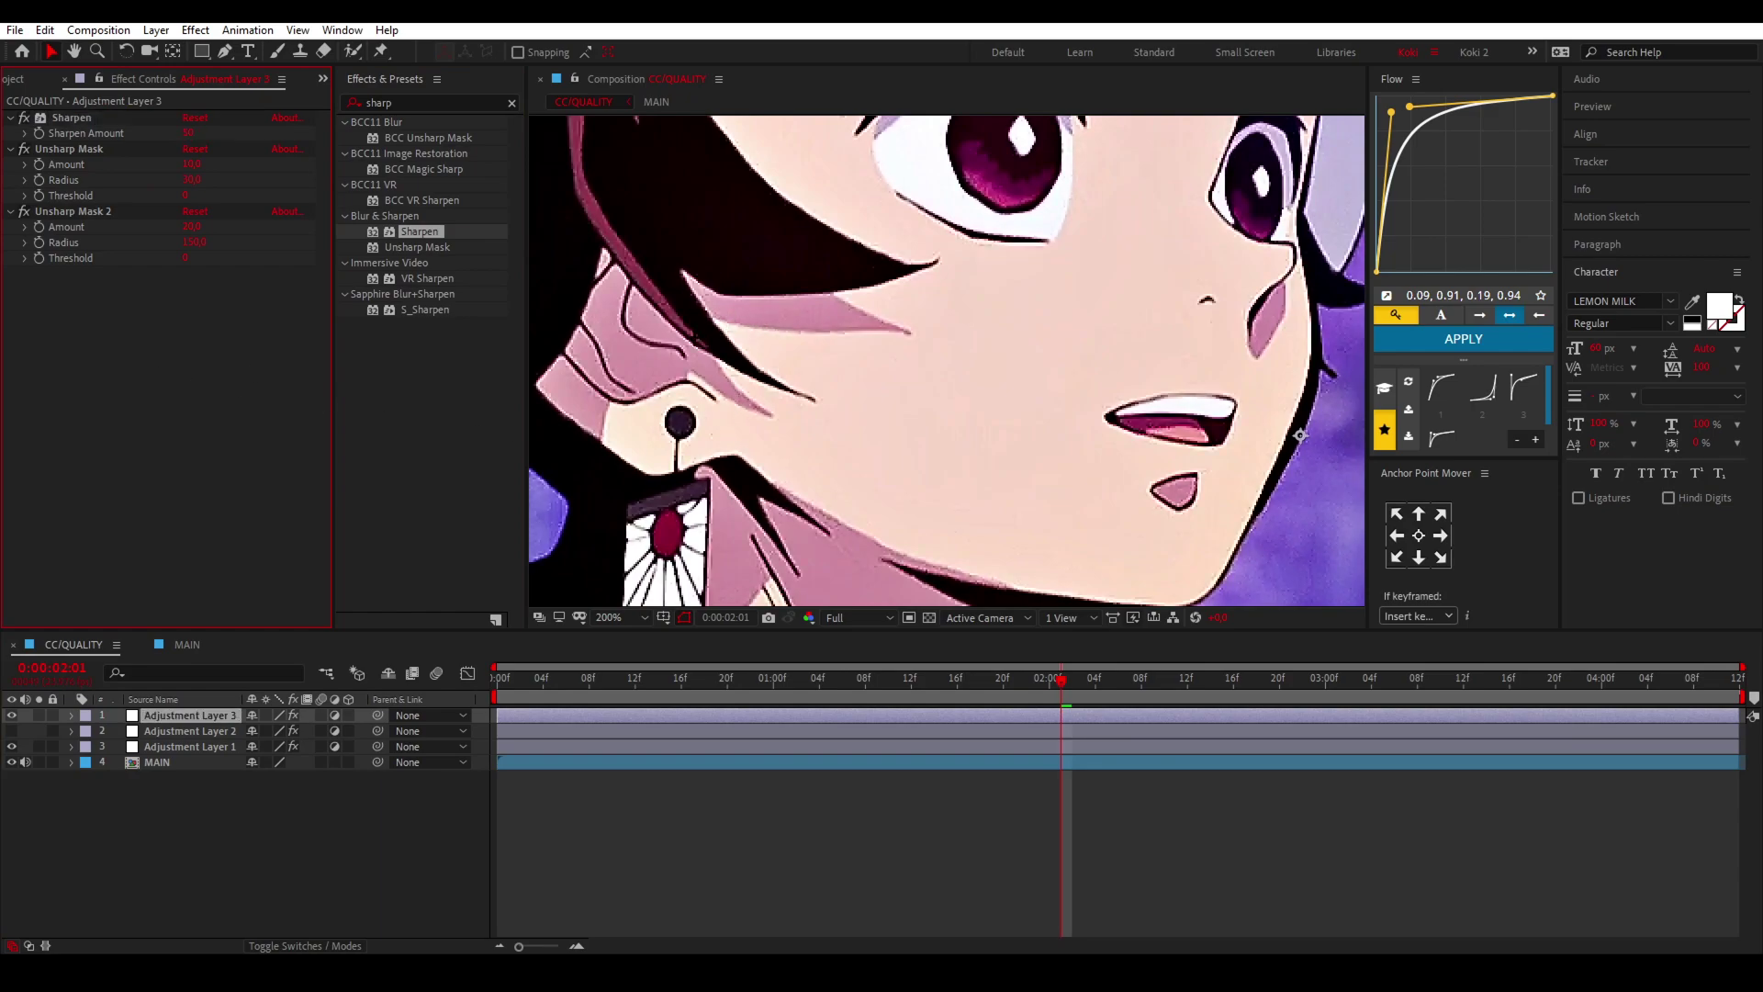
# Step: Examine the skin and line edges around the character's cheek and hair up close with the Sharpen effect applied
pyautogui.scroll(2, 692, 339)
pyautogui.scroll(1, 716, 398)
pyautogui.moveTo(717, 397); pyautogui.dragTo(801, 231)
pyautogui.moveTo(886, 285); pyautogui.dragTo(1106, 323)
pyautogui.scroll(1, 968, 464)
pyautogui.scroll(-6, 1106, 323)
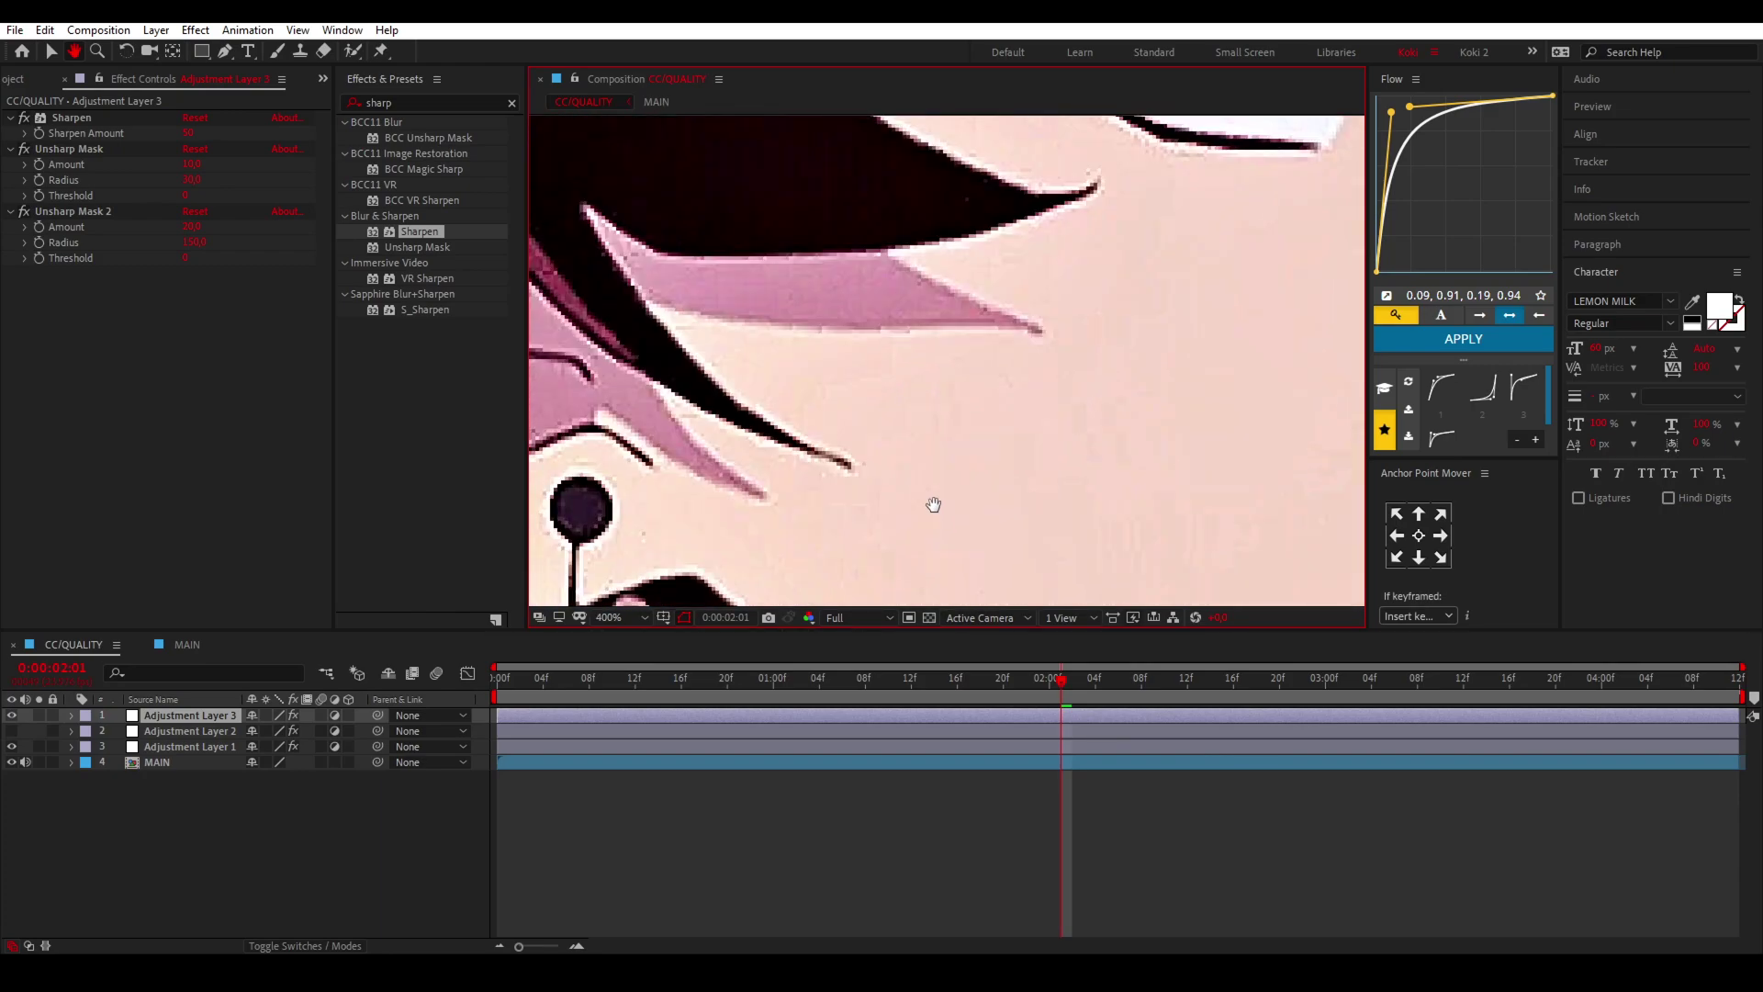
pyautogui.scroll(-4, 1028, 472)
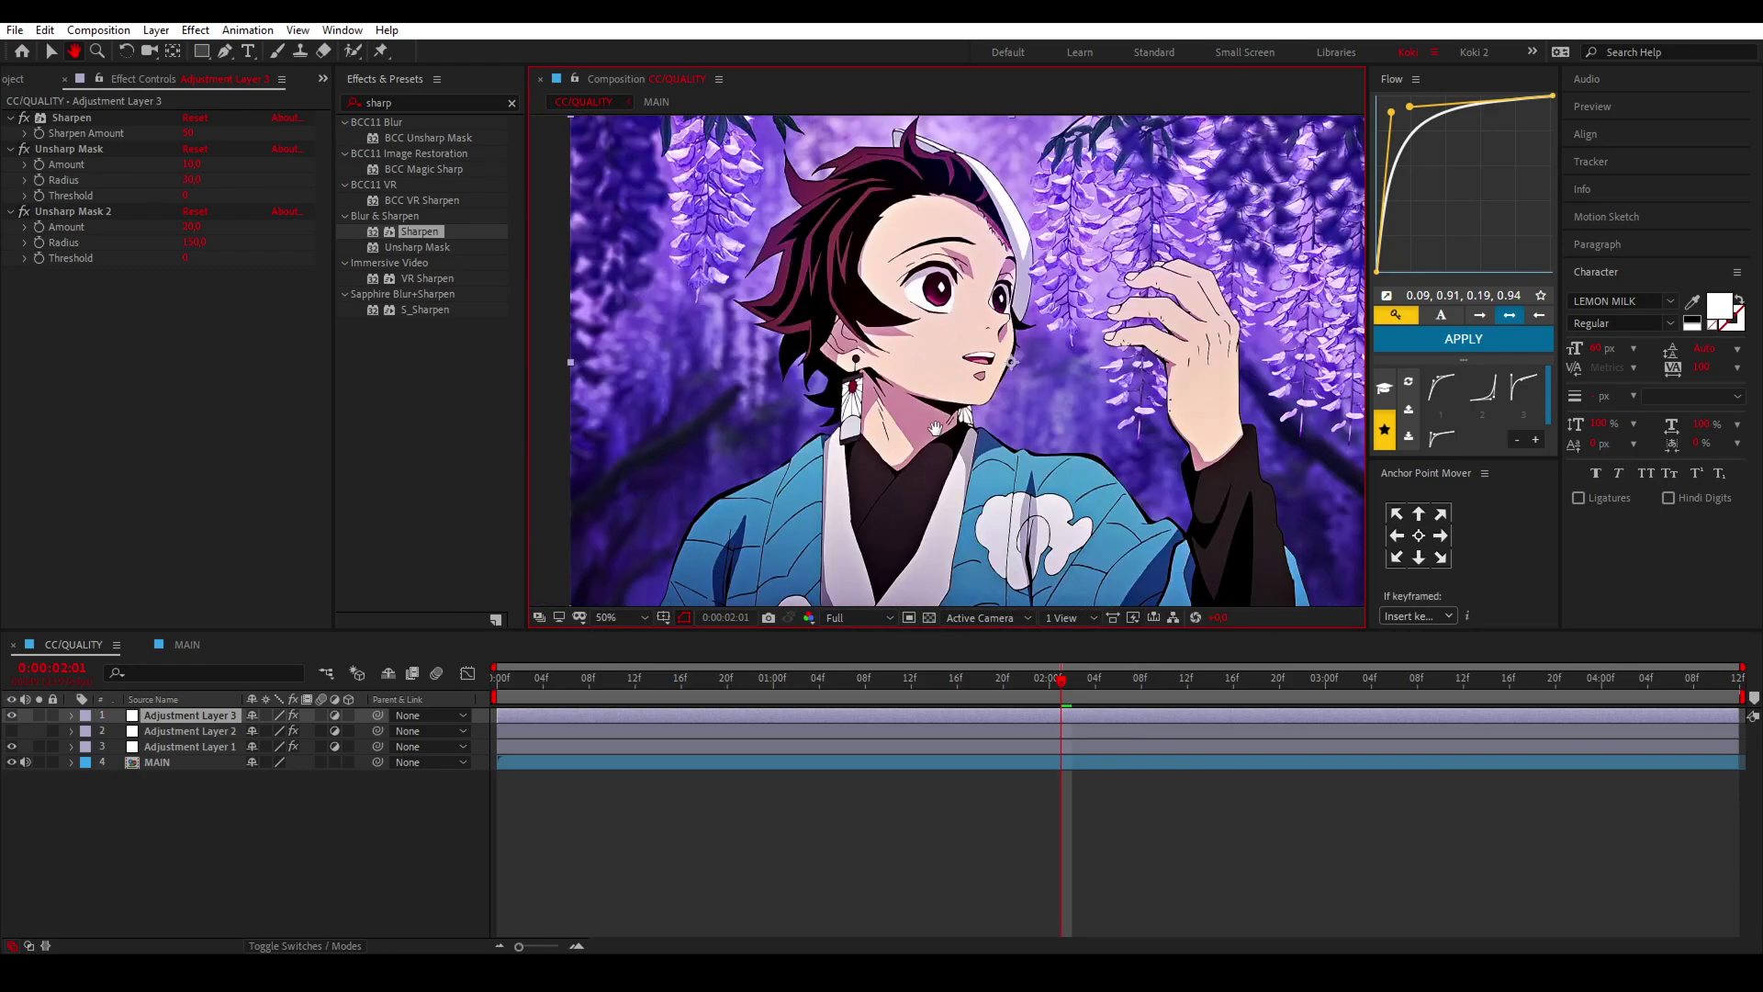
pyautogui.scroll(2, 935, 428)
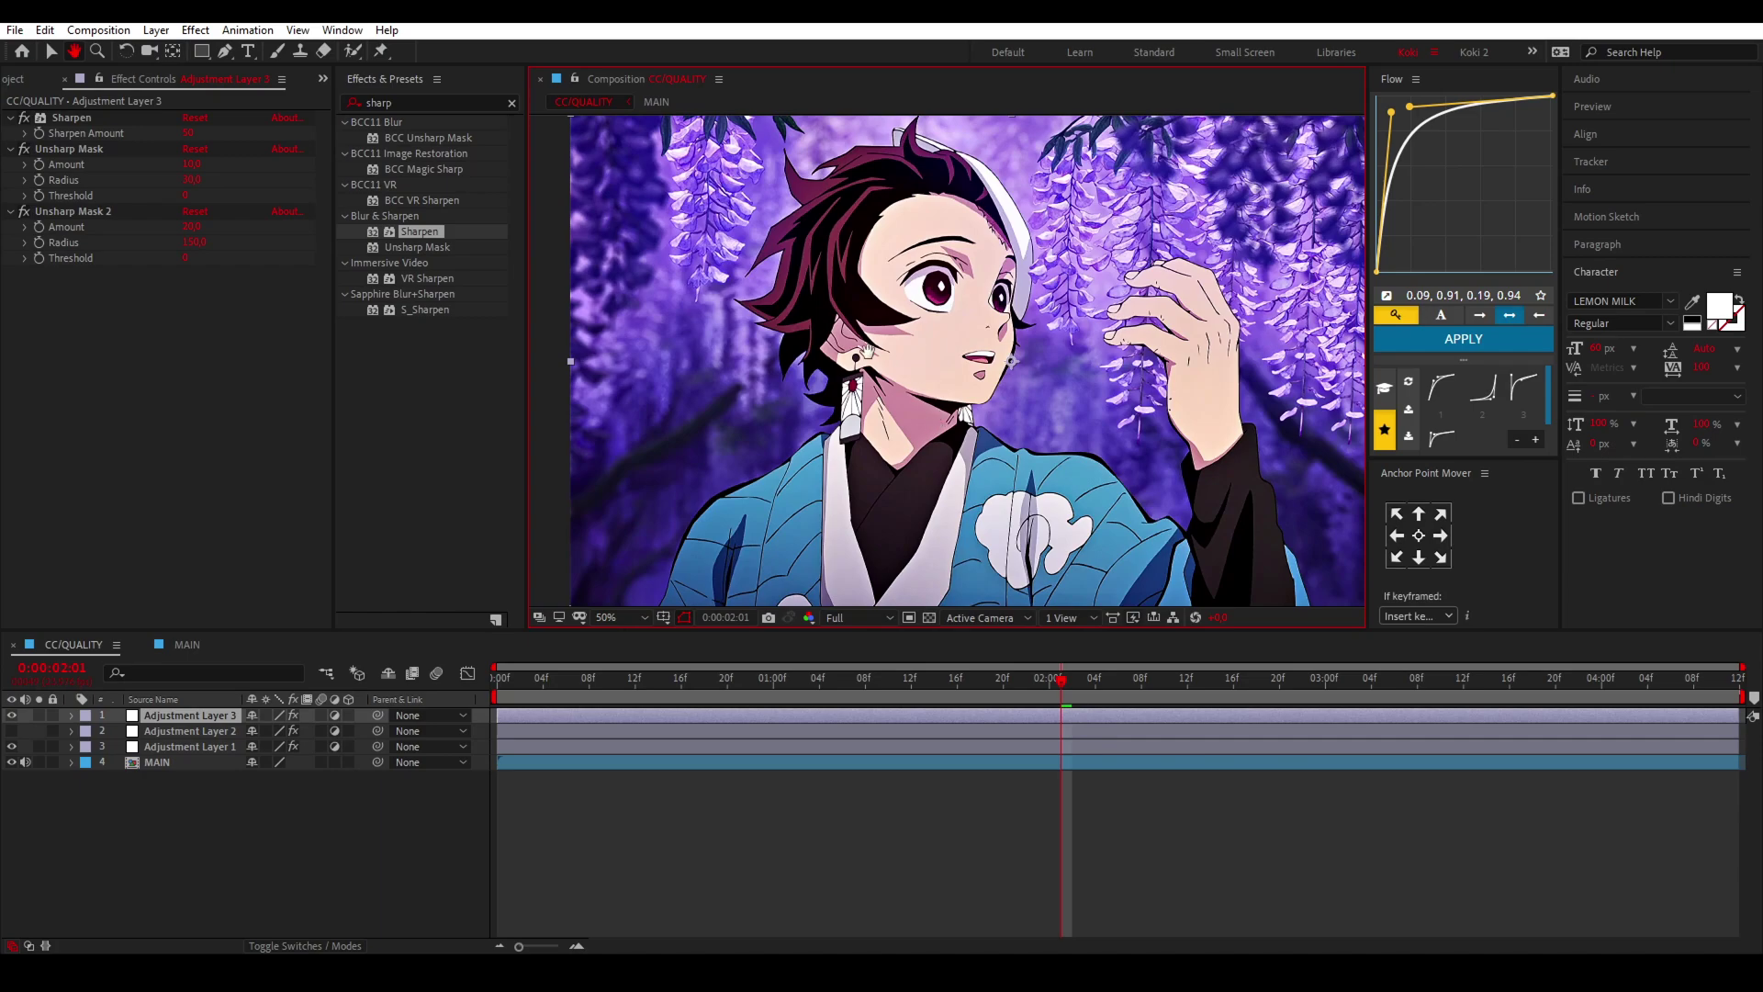
pyautogui.scroll(6, 879, 295)
pyautogui.moveTo(879, 295); pyautogui.dragTo(1011, 367)
pyautogui.press('v')
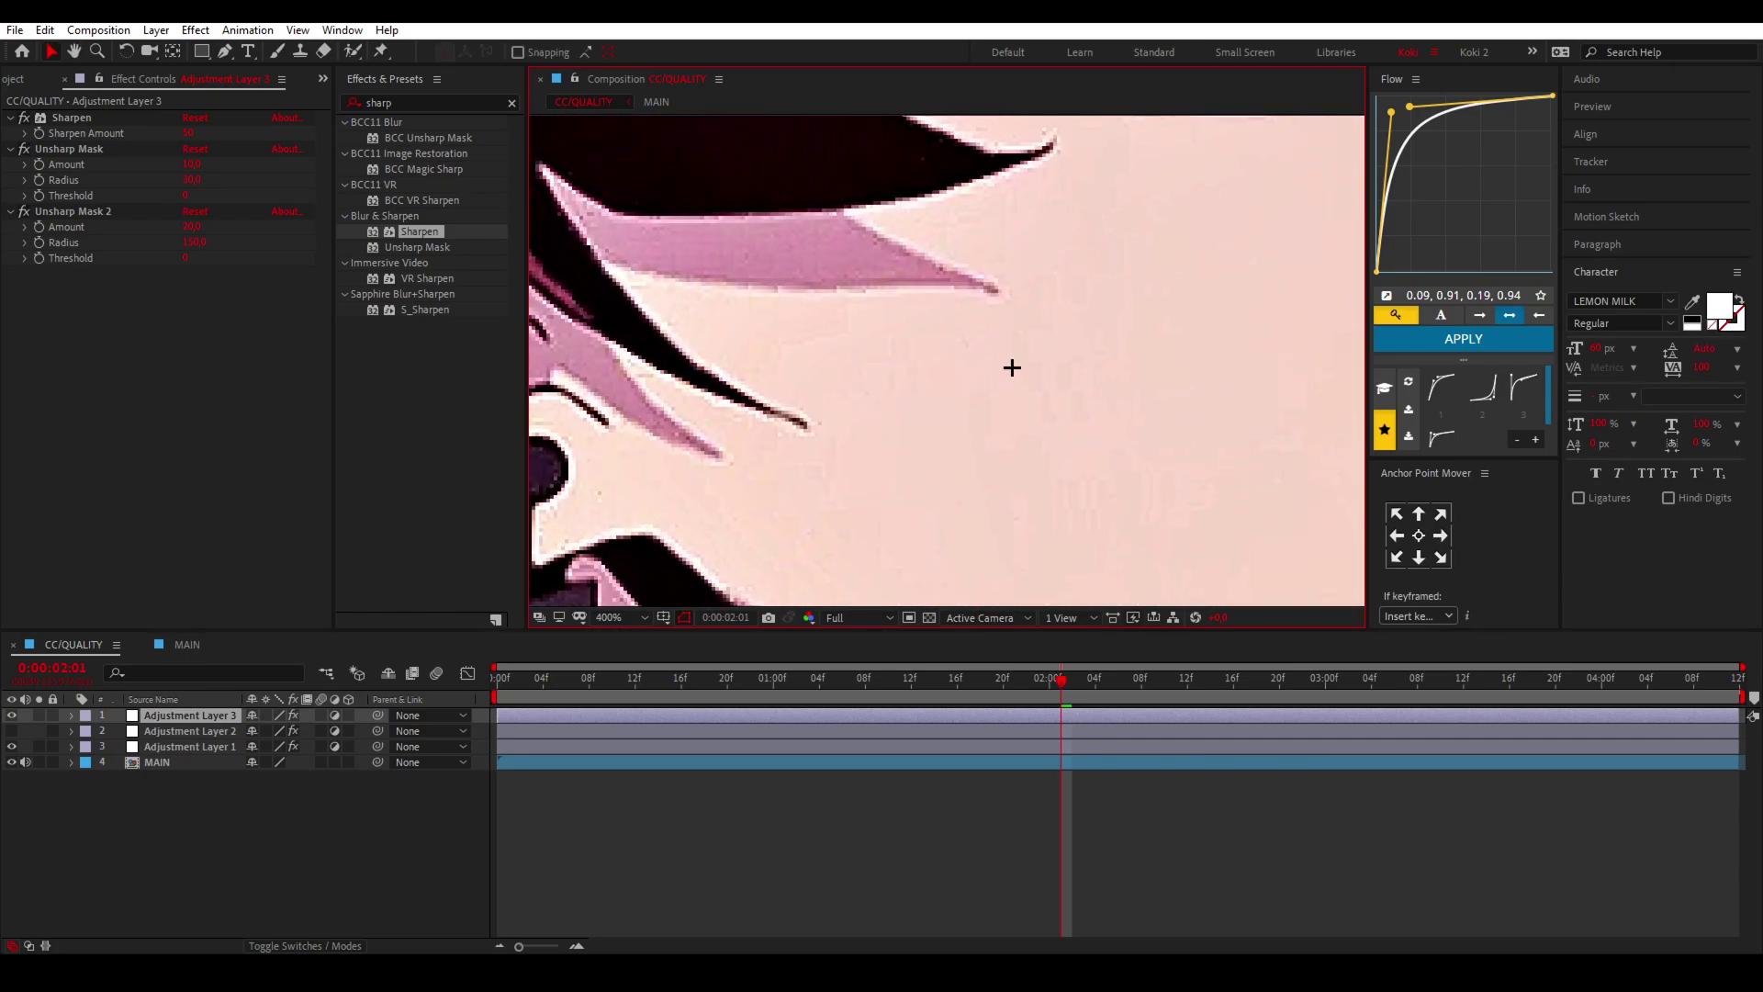
# Step: Delete the Sharpen effect from Adjustment Layer 3, show Adjustment Layer 2 again, and fit the whole frame in the viewer
pyautogui.click(69, 120)
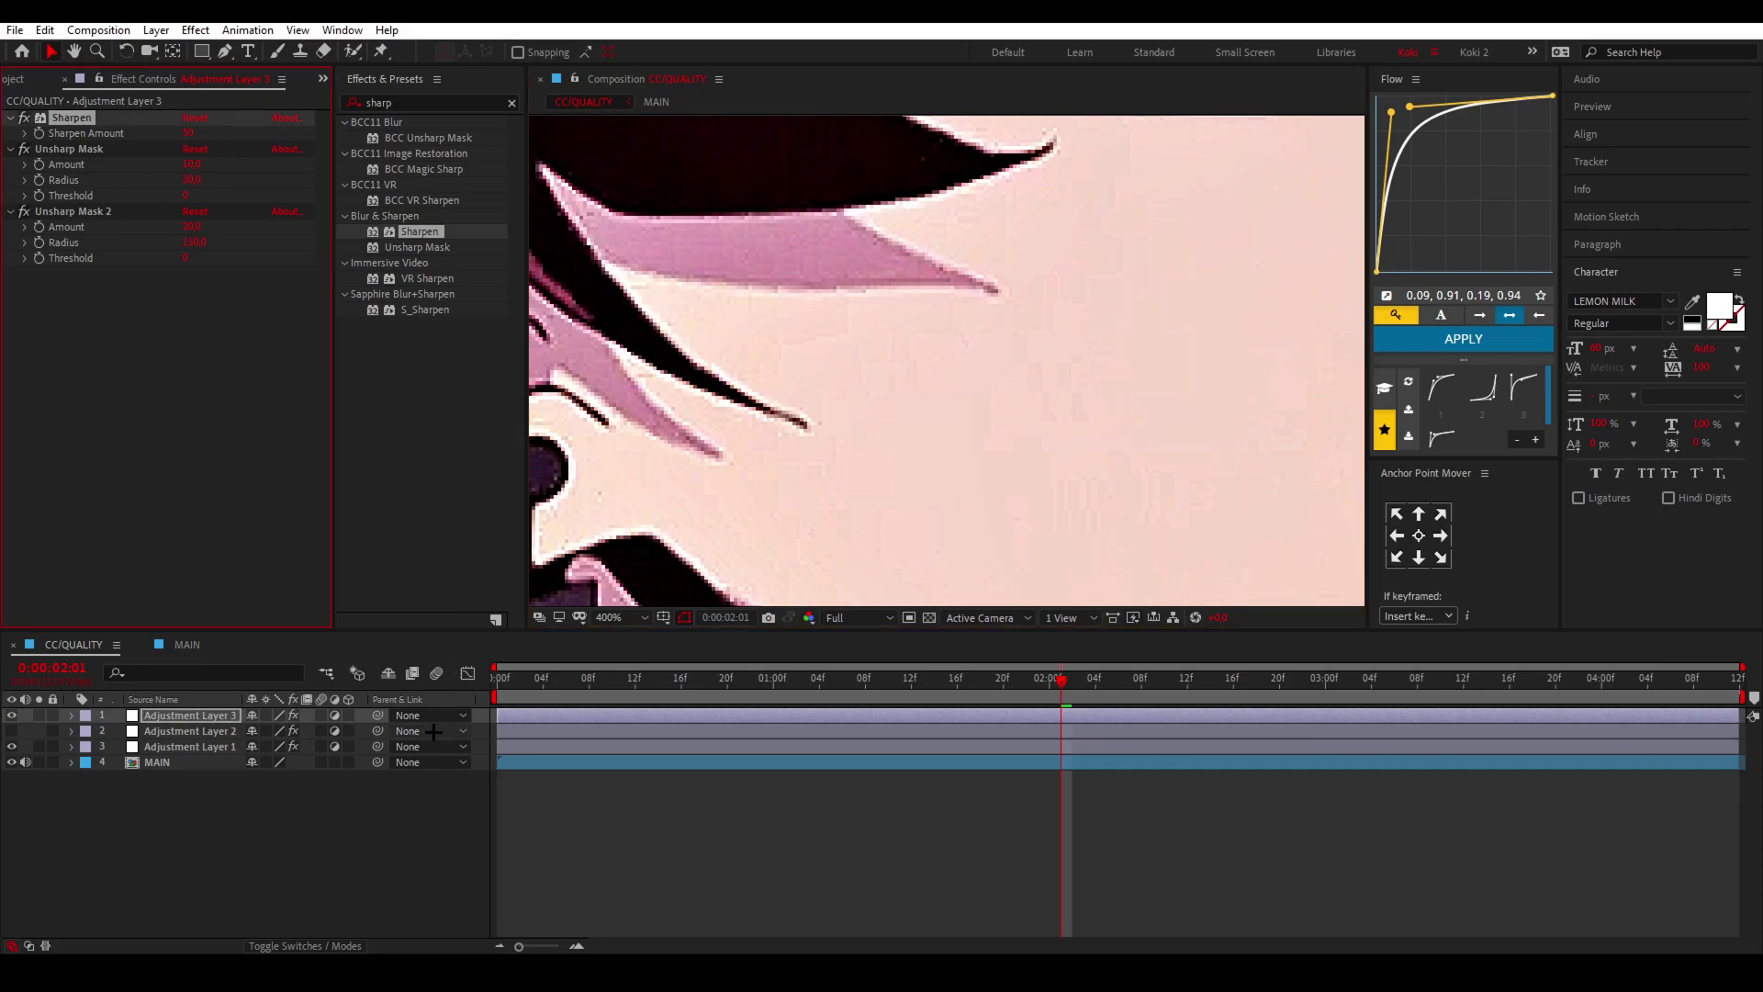
pyautogui.press('Delete')
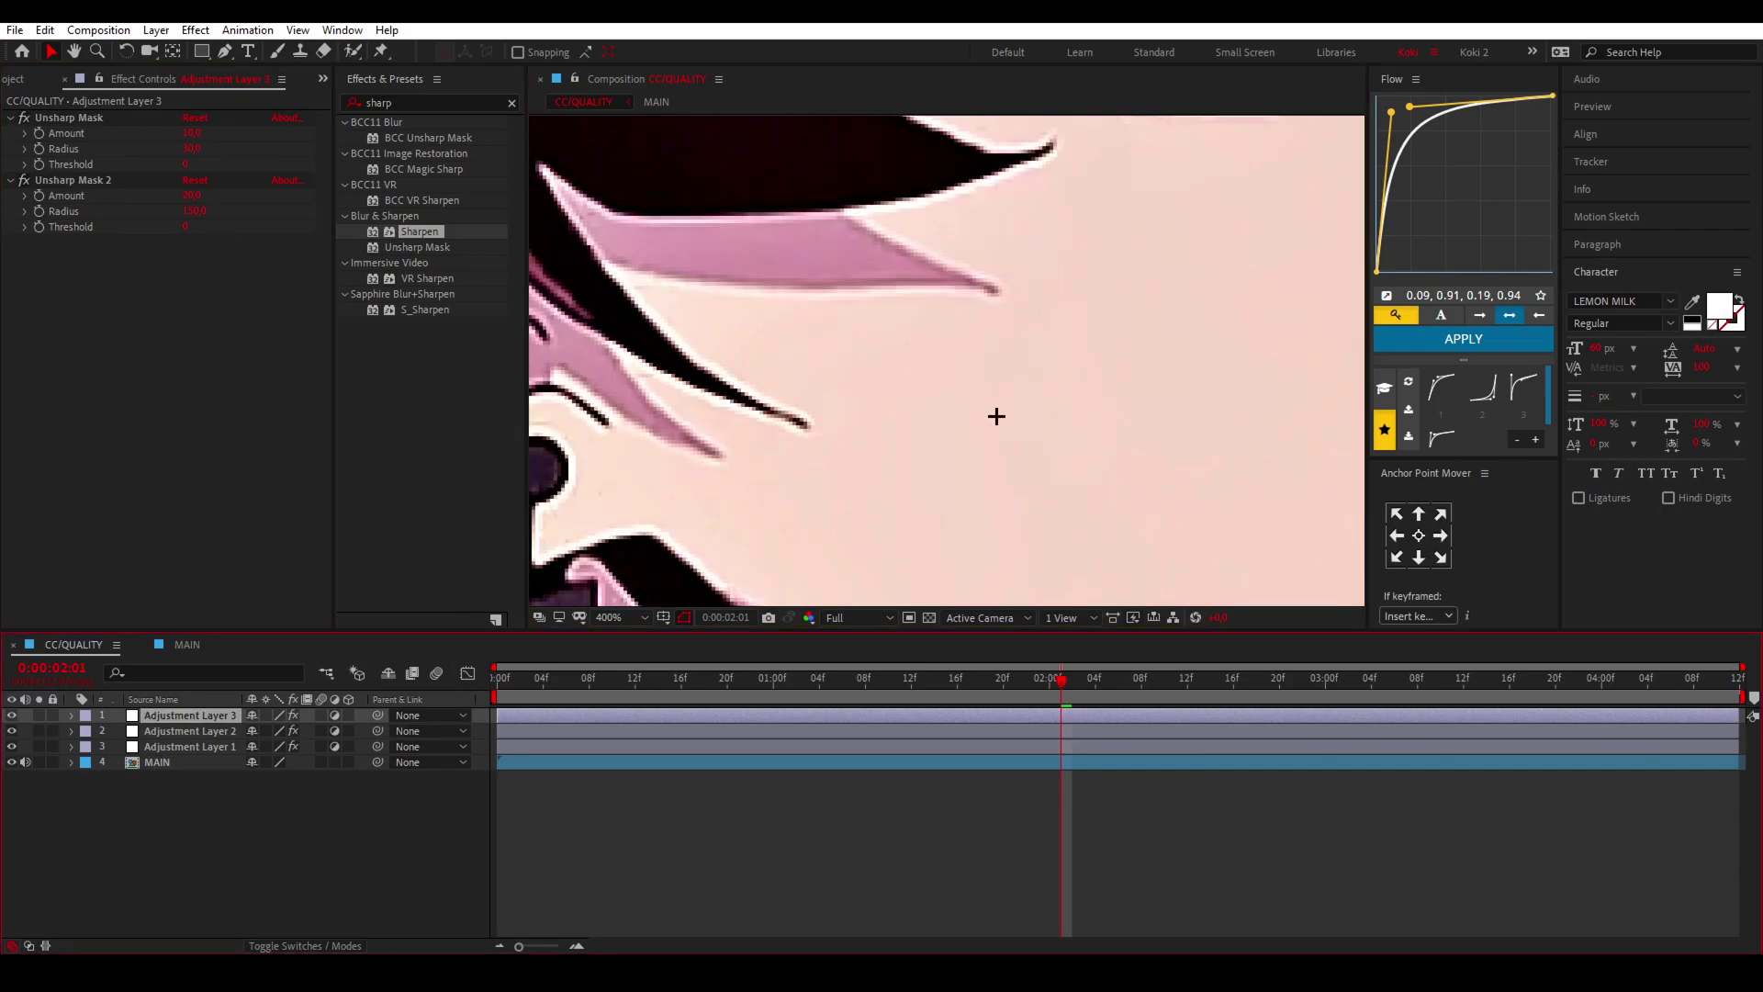
pyautogui.press('h')
pyautogui.moveTo(921, 401); pyautogui.dragTo(928, 347)
pyautogui.scroll(-5, 927, 347)
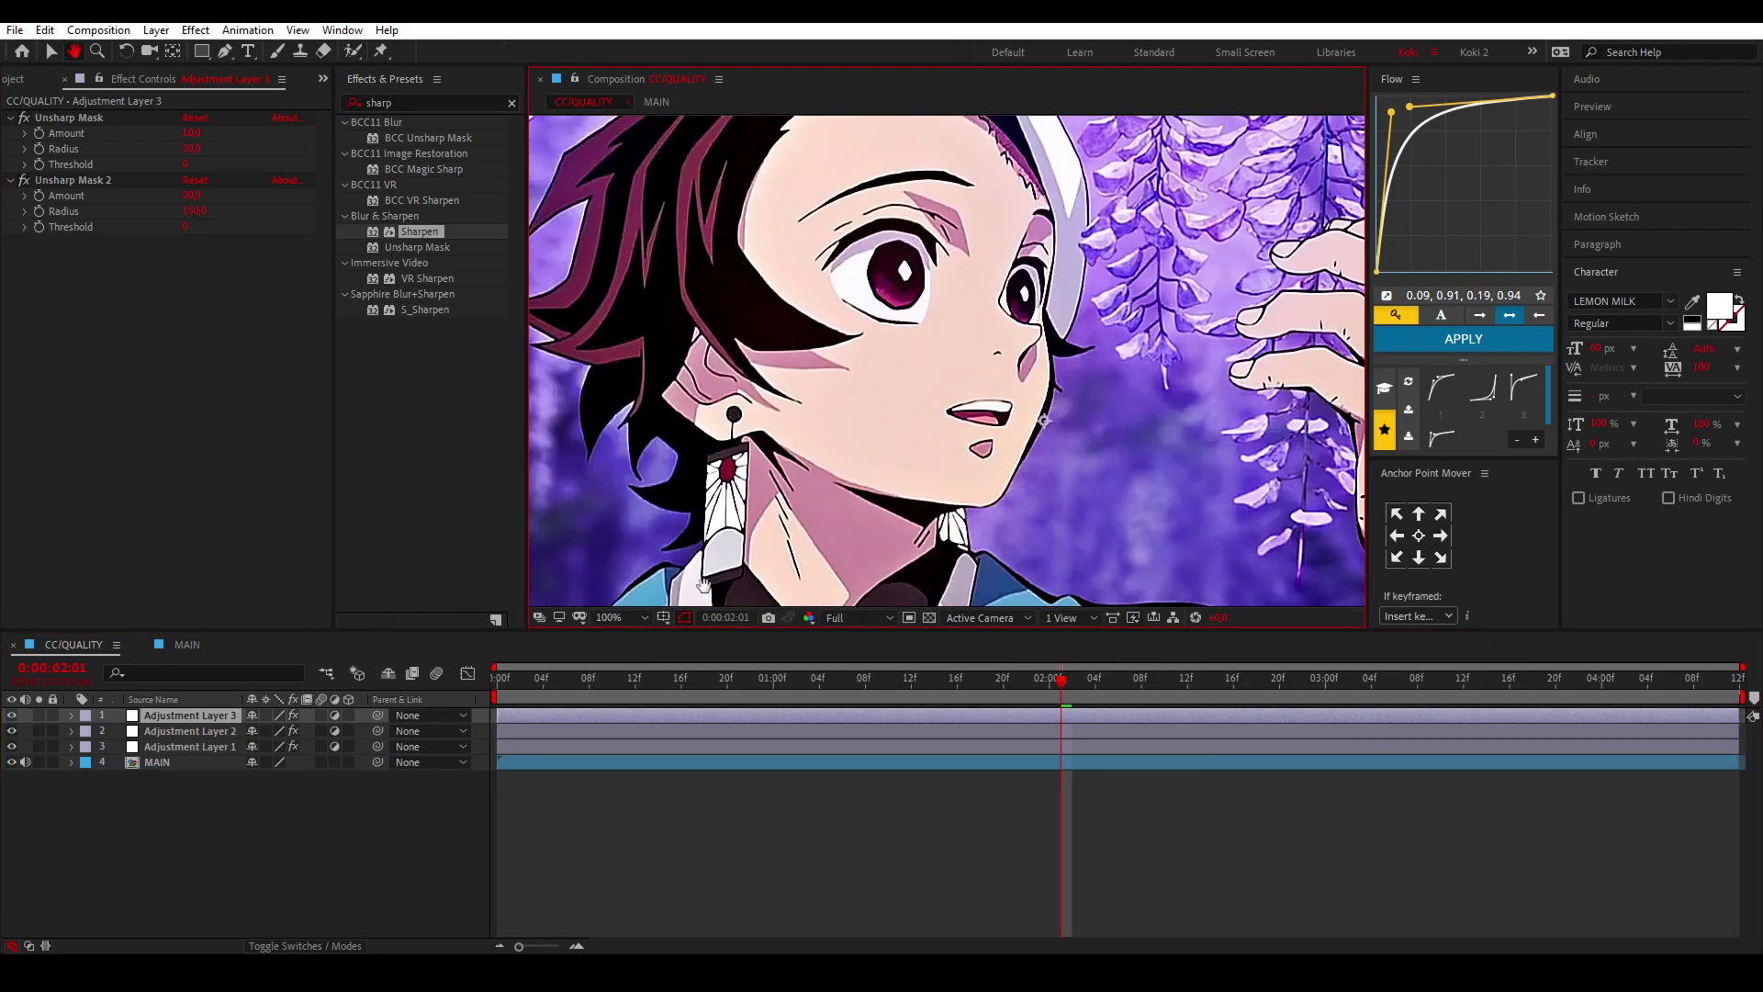
pyautogui.click(625, 617)
pyautogui.click(637, 829)
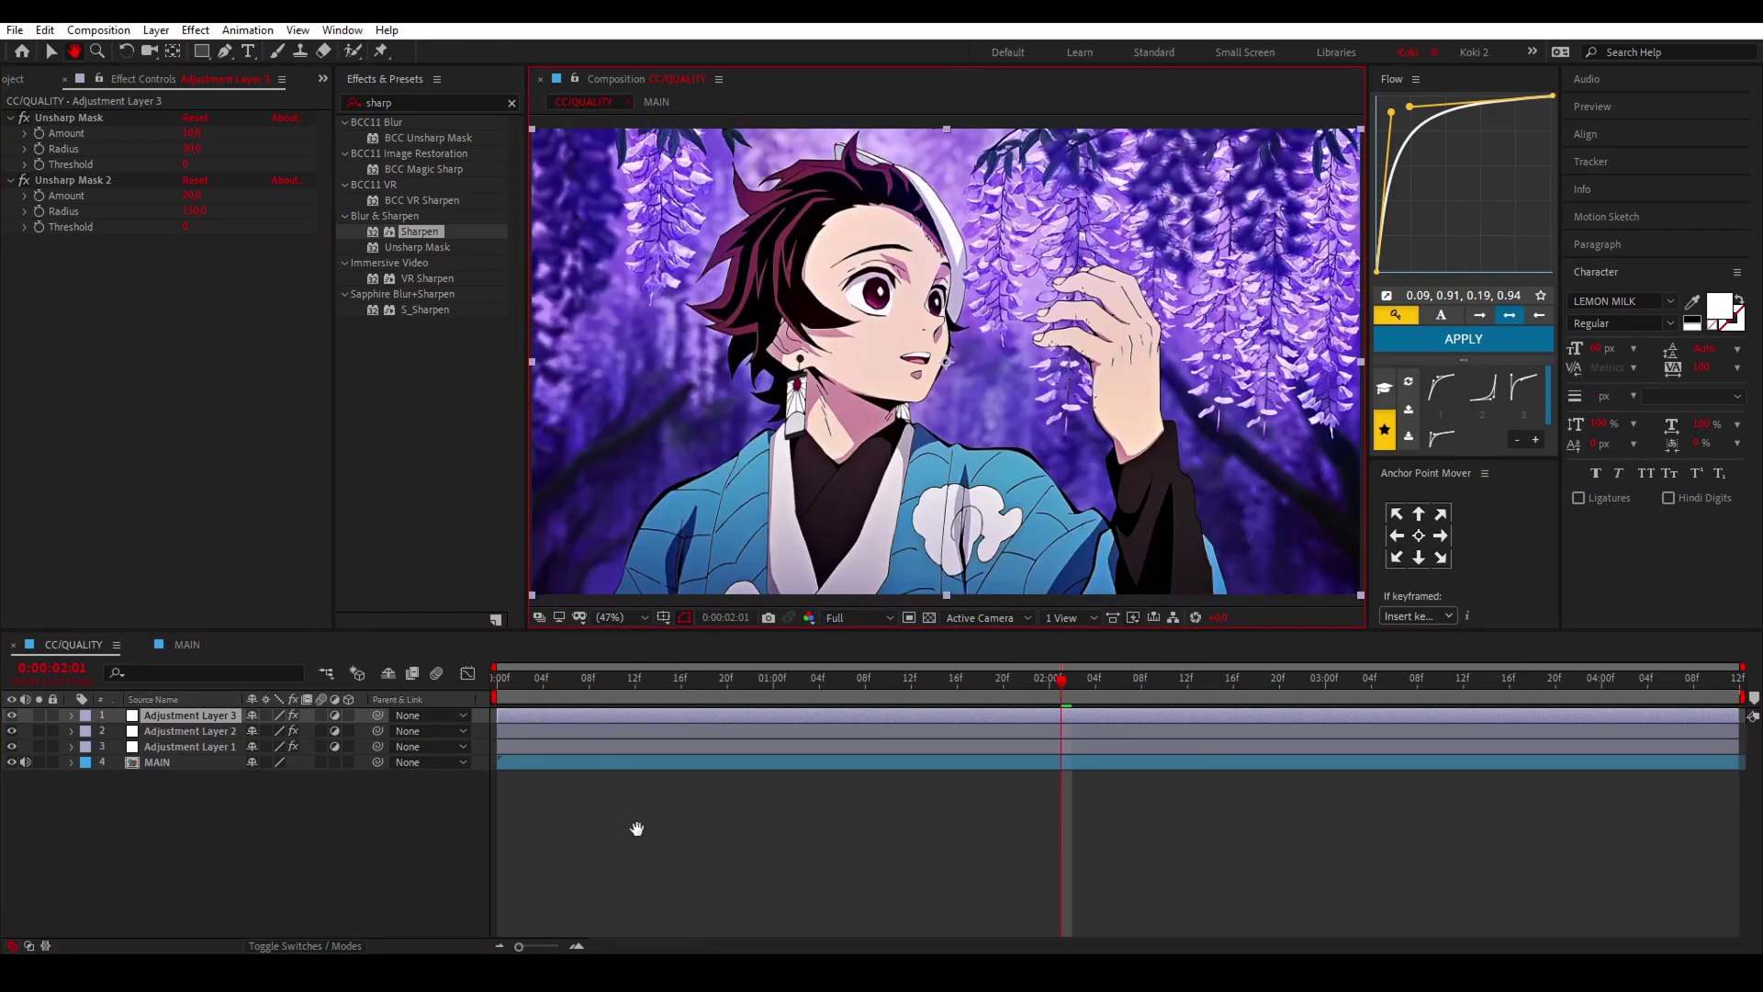
# Step: Open the CC/QUALITY composition's settings to review its resolution and frame rate
pyautogui.press('v')
pyautogui.click(99, 29)
pyautogui.click(129, 77)
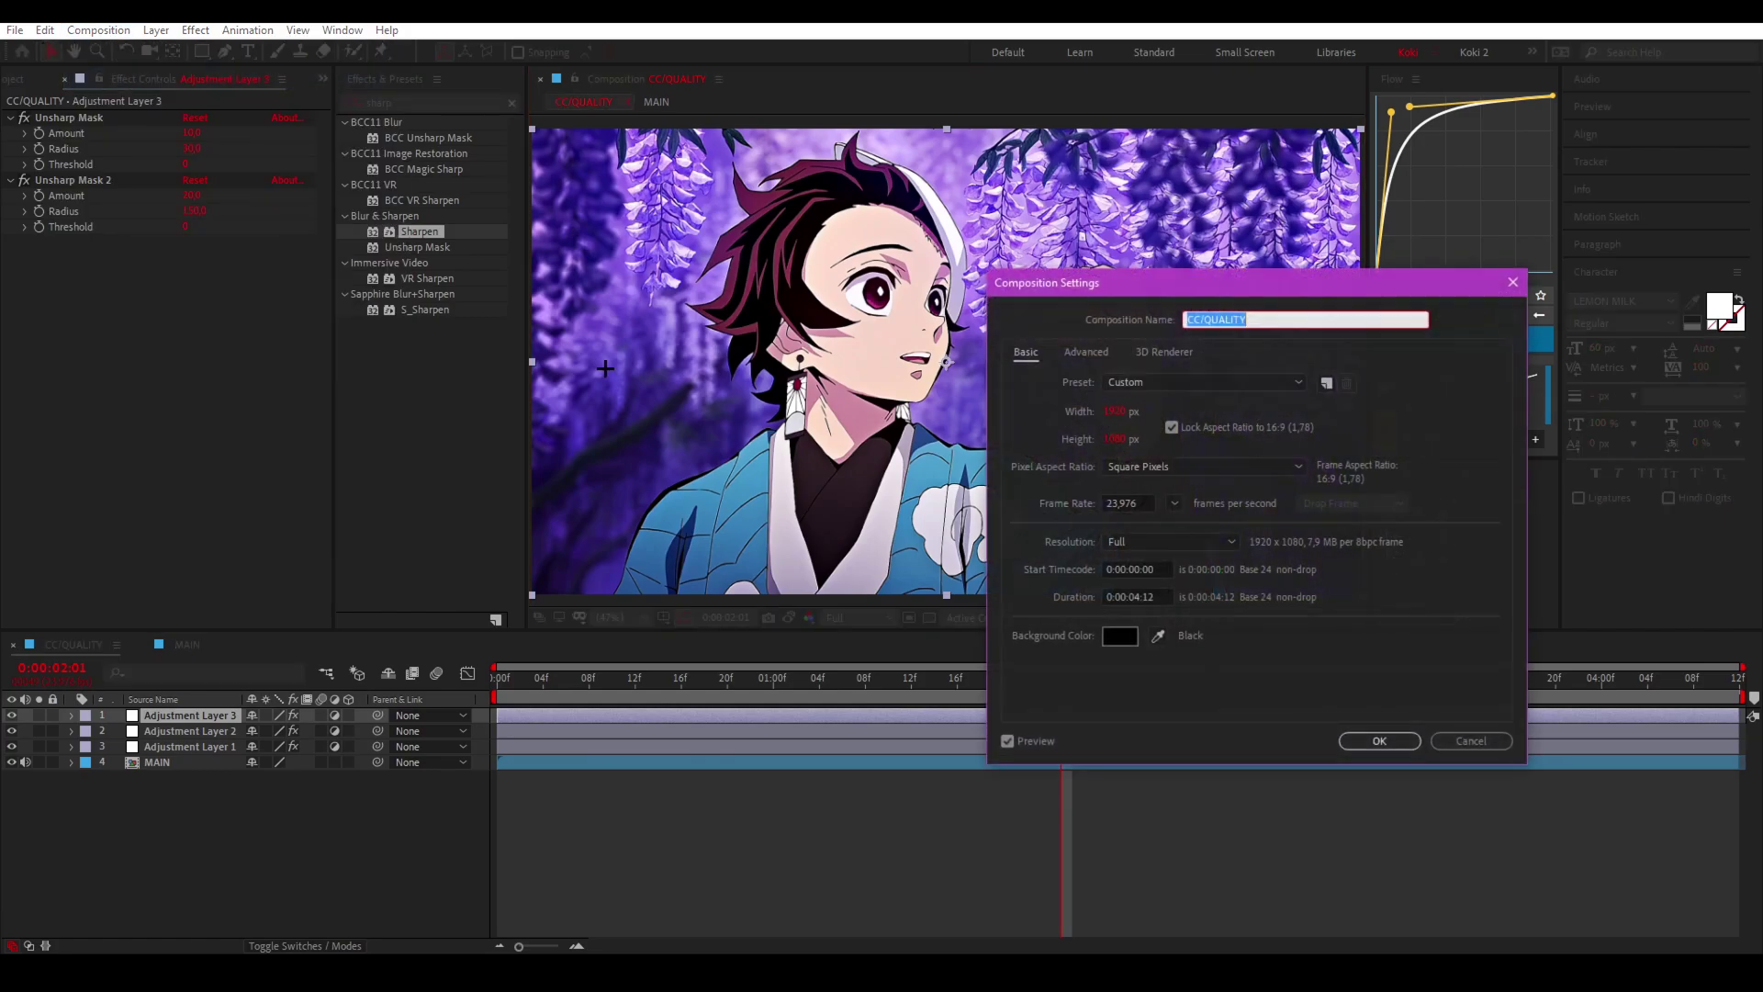
pyautogui.moveTo(1217, 277); pyautogui.dragTo(1230, 254)
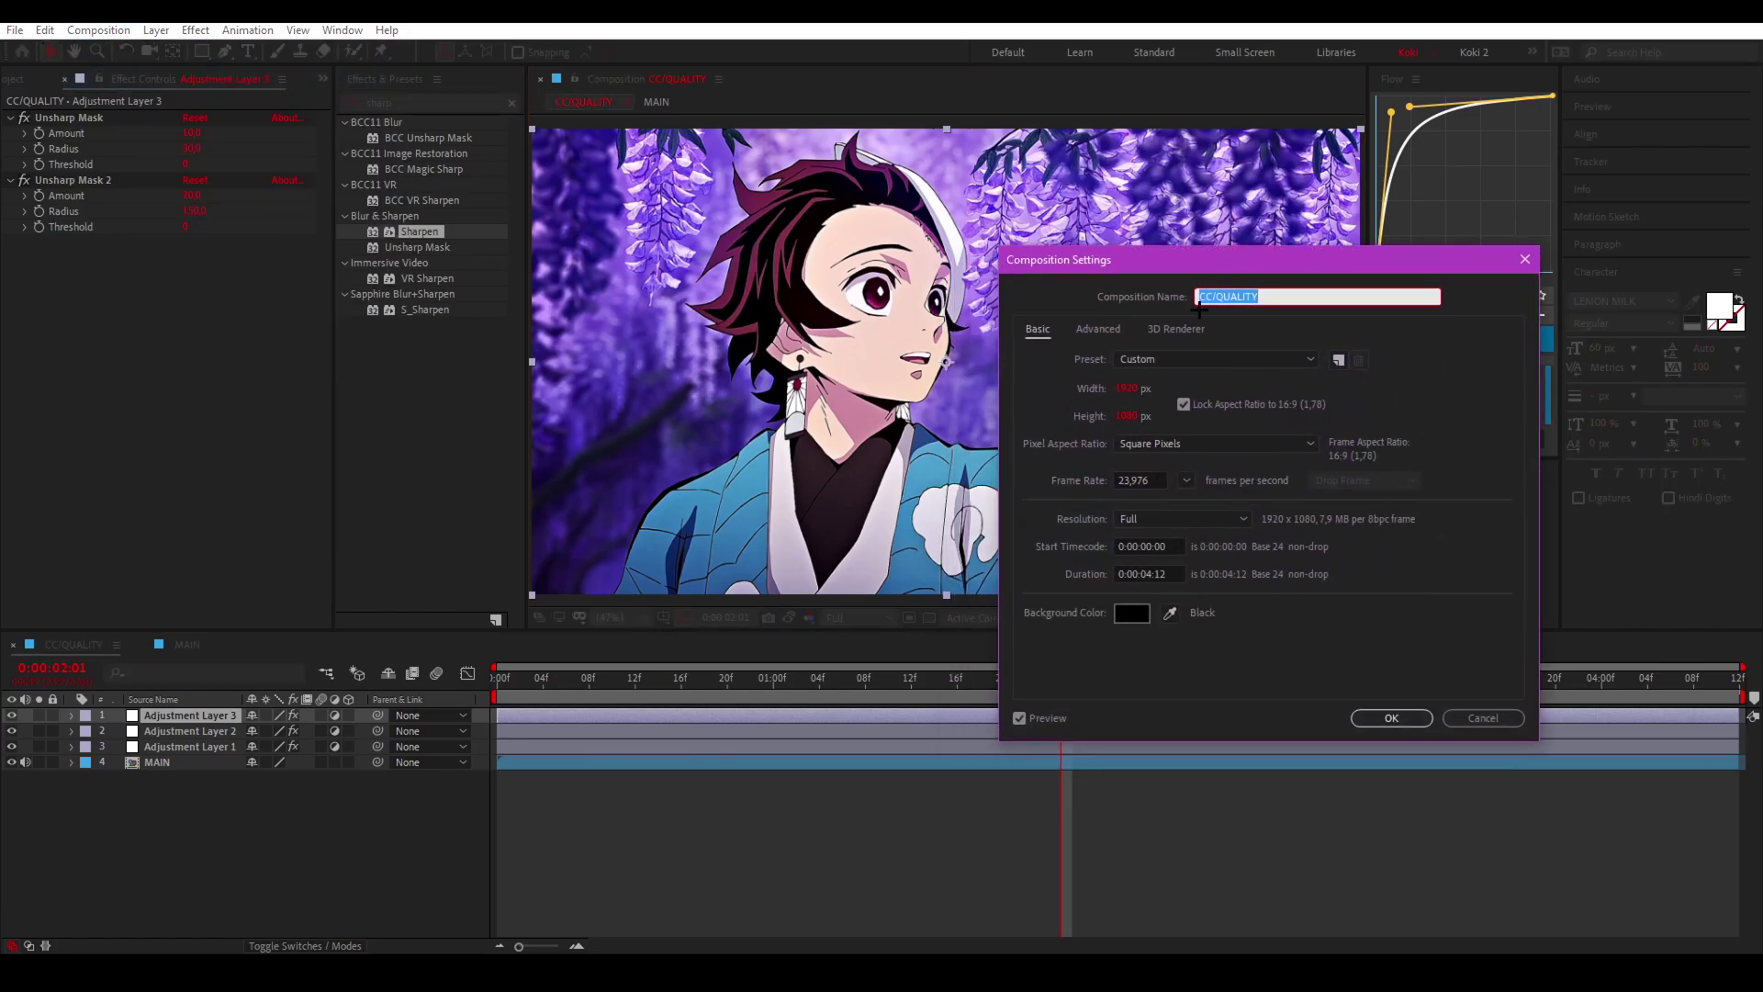
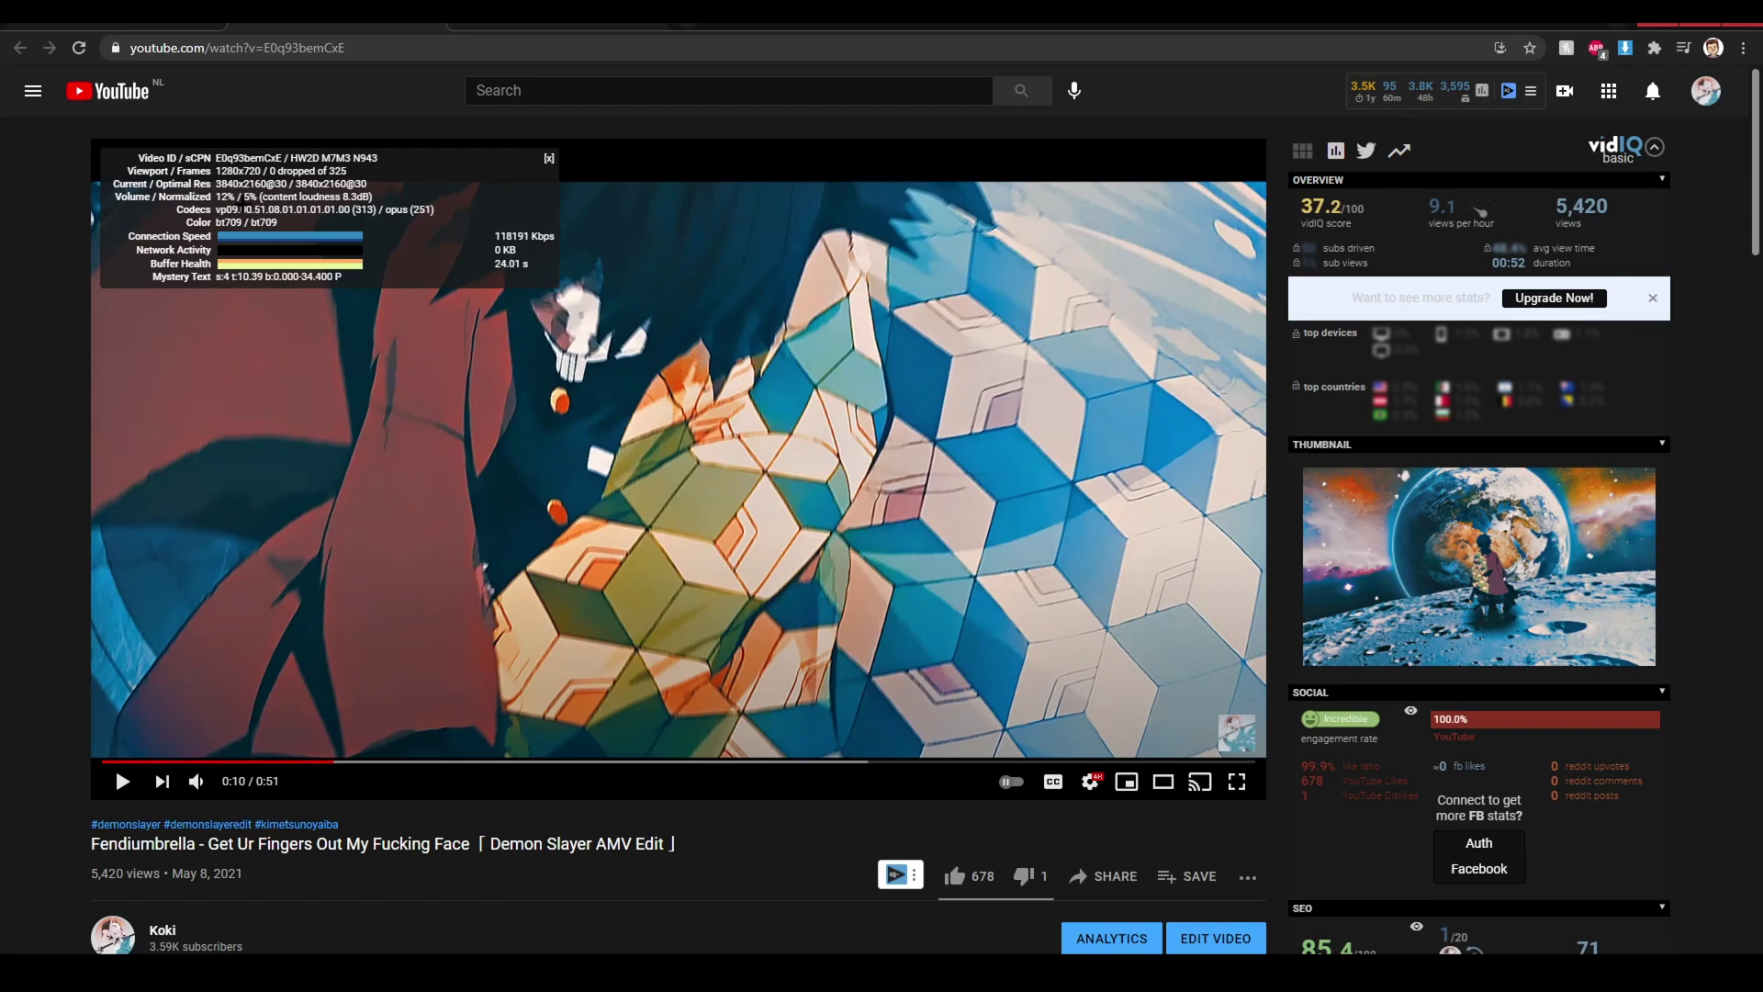
# Step: Close the video statistics overlay in the browser and compare the image quality of the two YouTube edits
pyautogui.click(548, 159)
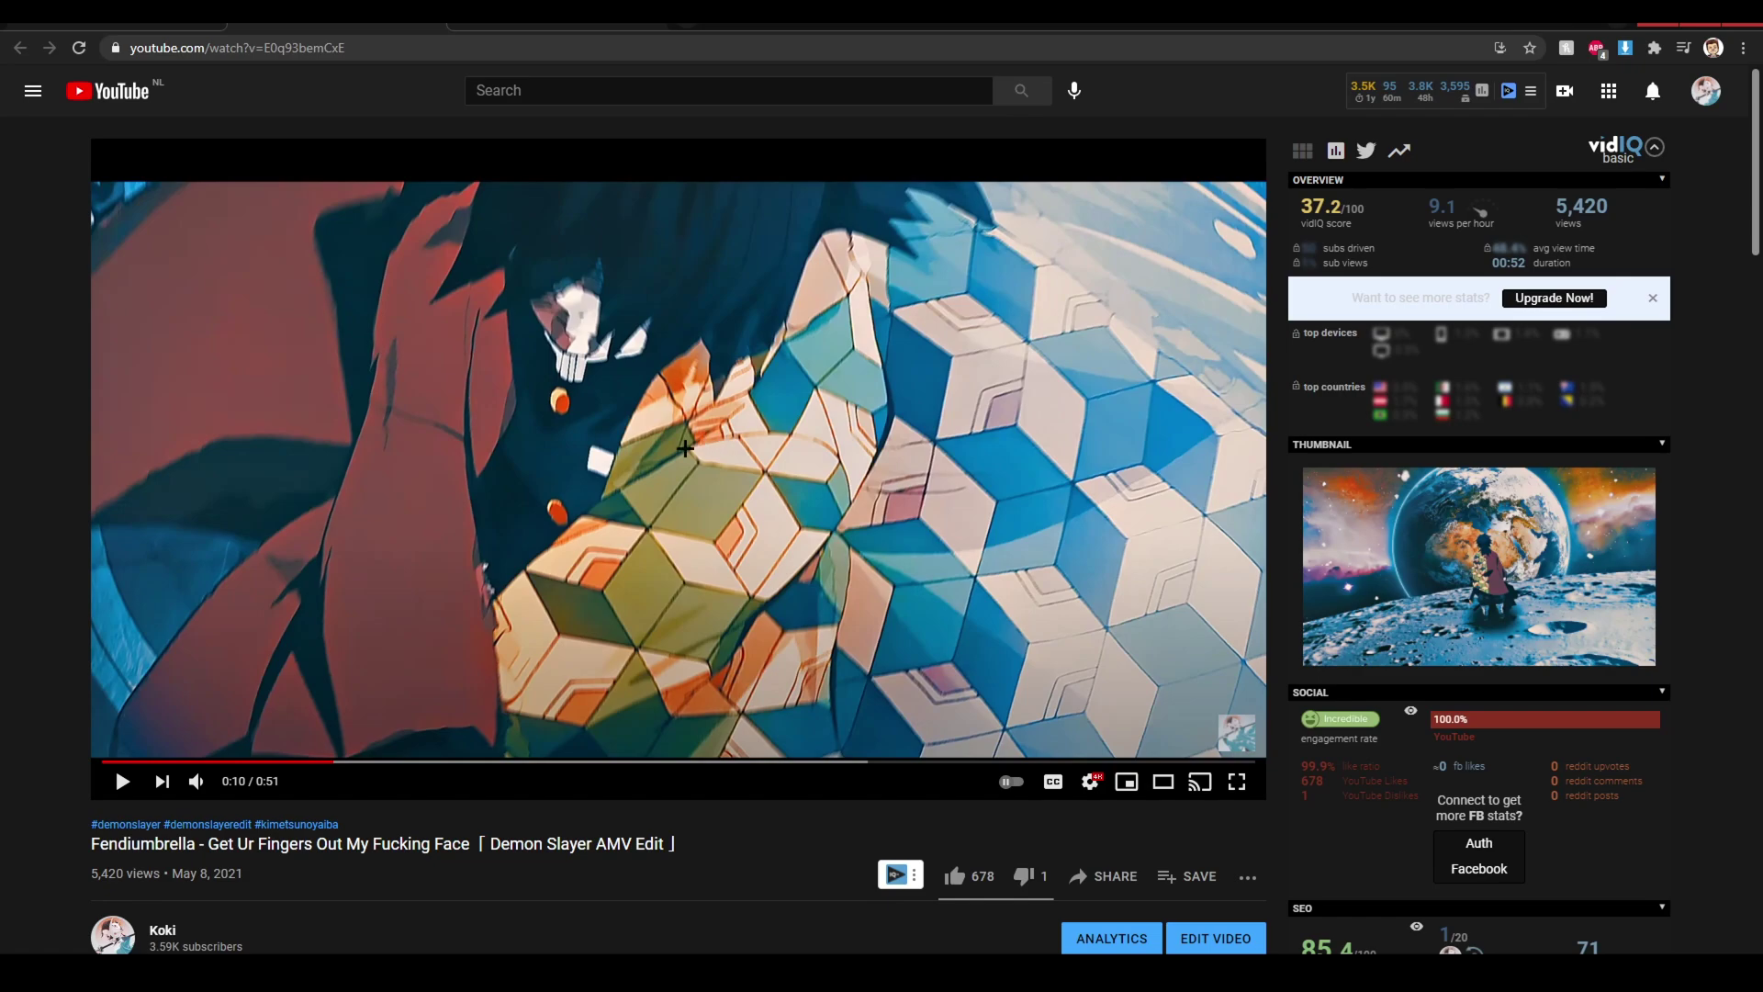
pyautogui.hotkey('ctrl', 'Tab')
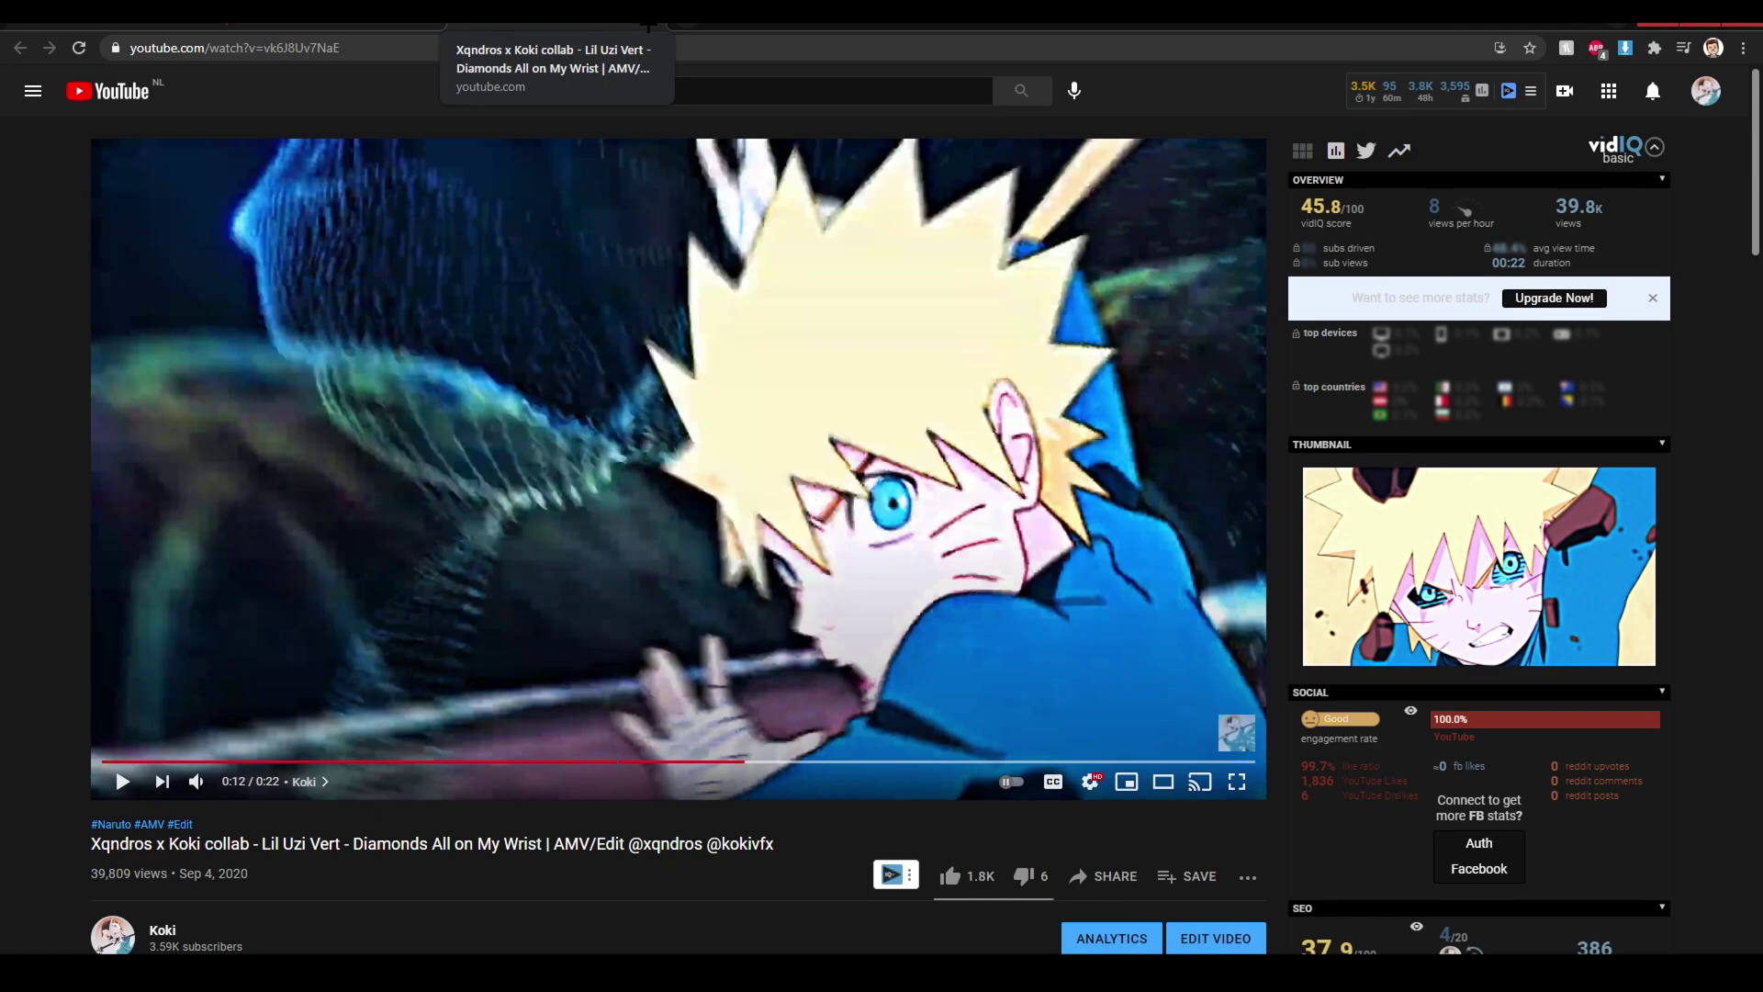
pyautogui.click(331, 13)
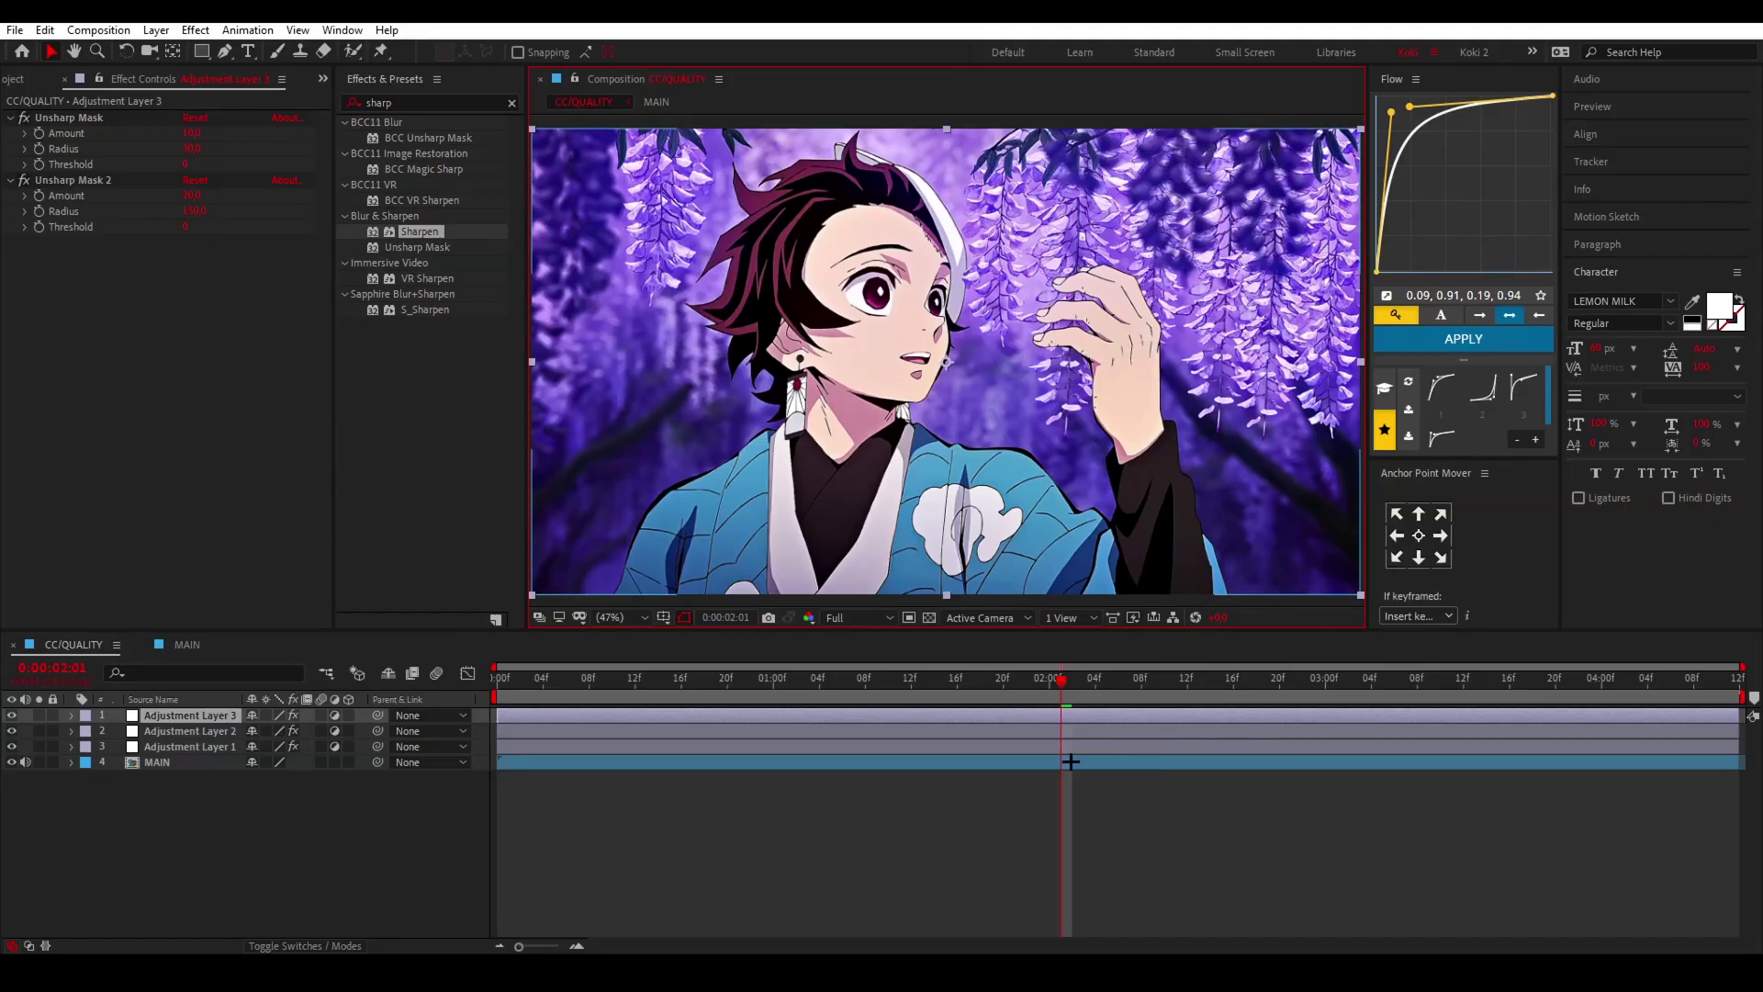
# Step: Add the CC/QUALITY composition to the Render Queue in After Effects
pyautogui.click(107, 31)
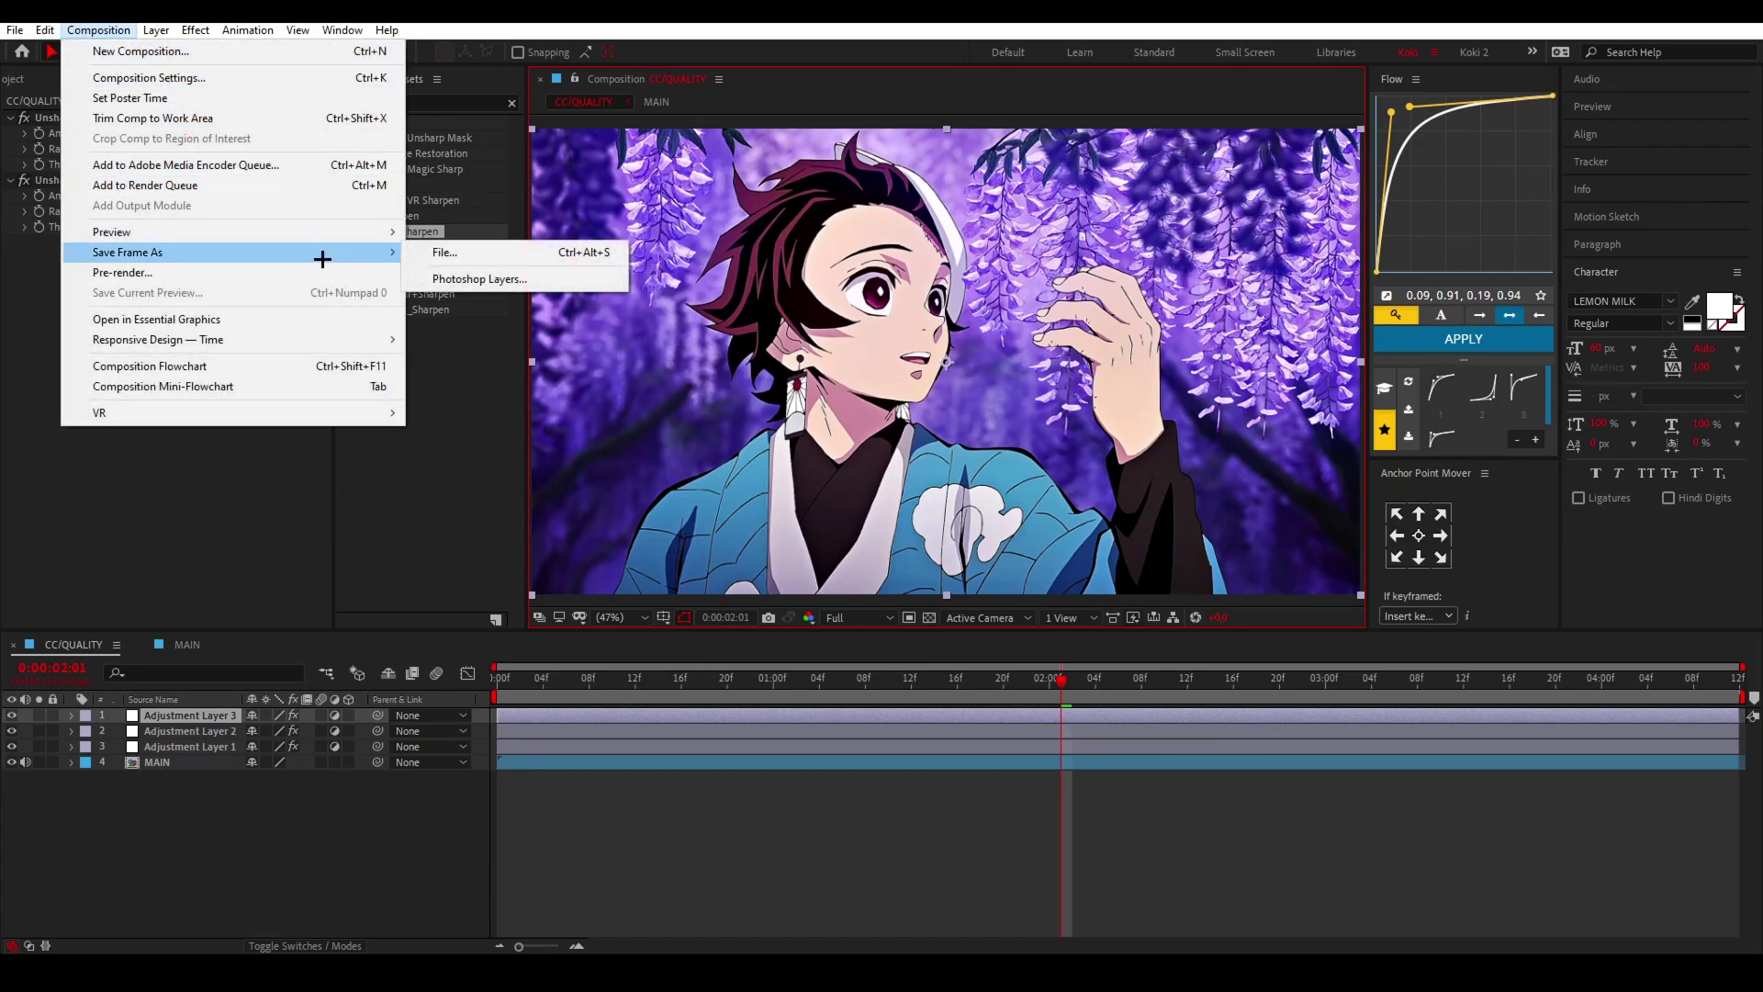
pyautogui.click(164, 184)
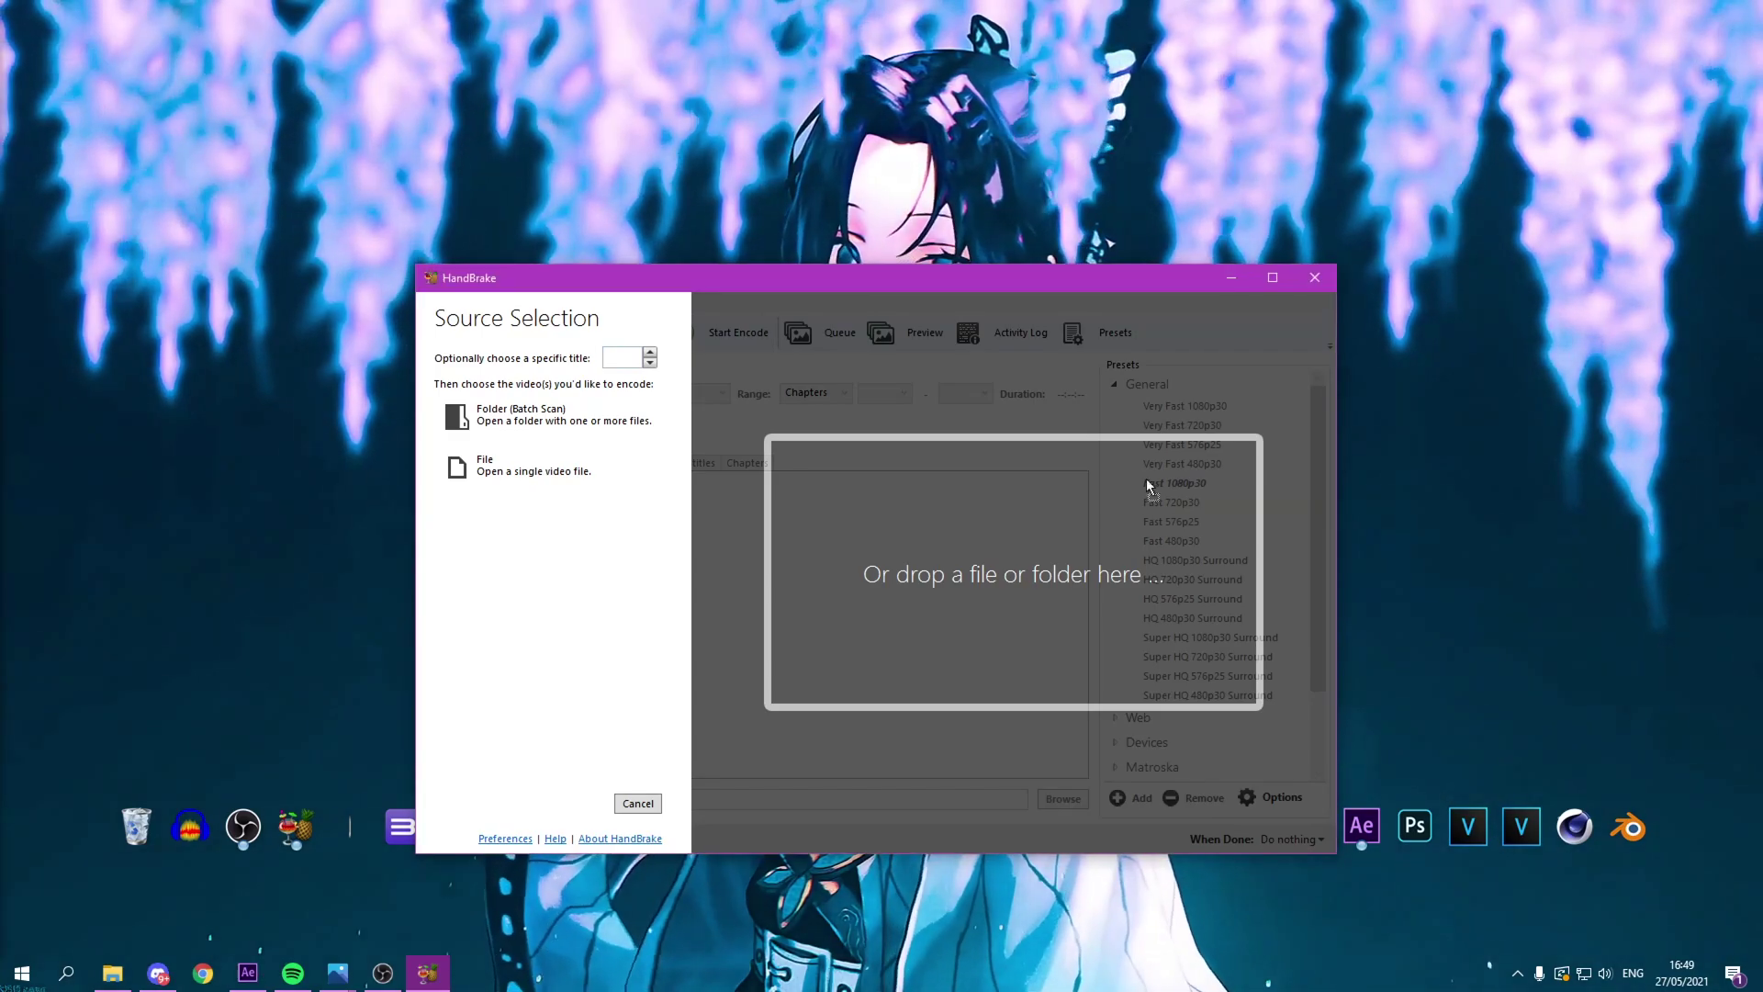
# Step: Load the rendered CC-QUALITY video into HandBrake and choose the Production Max preset
pyautogui.moveTo(968, 506); pyautogui.dragTo(966, 507)
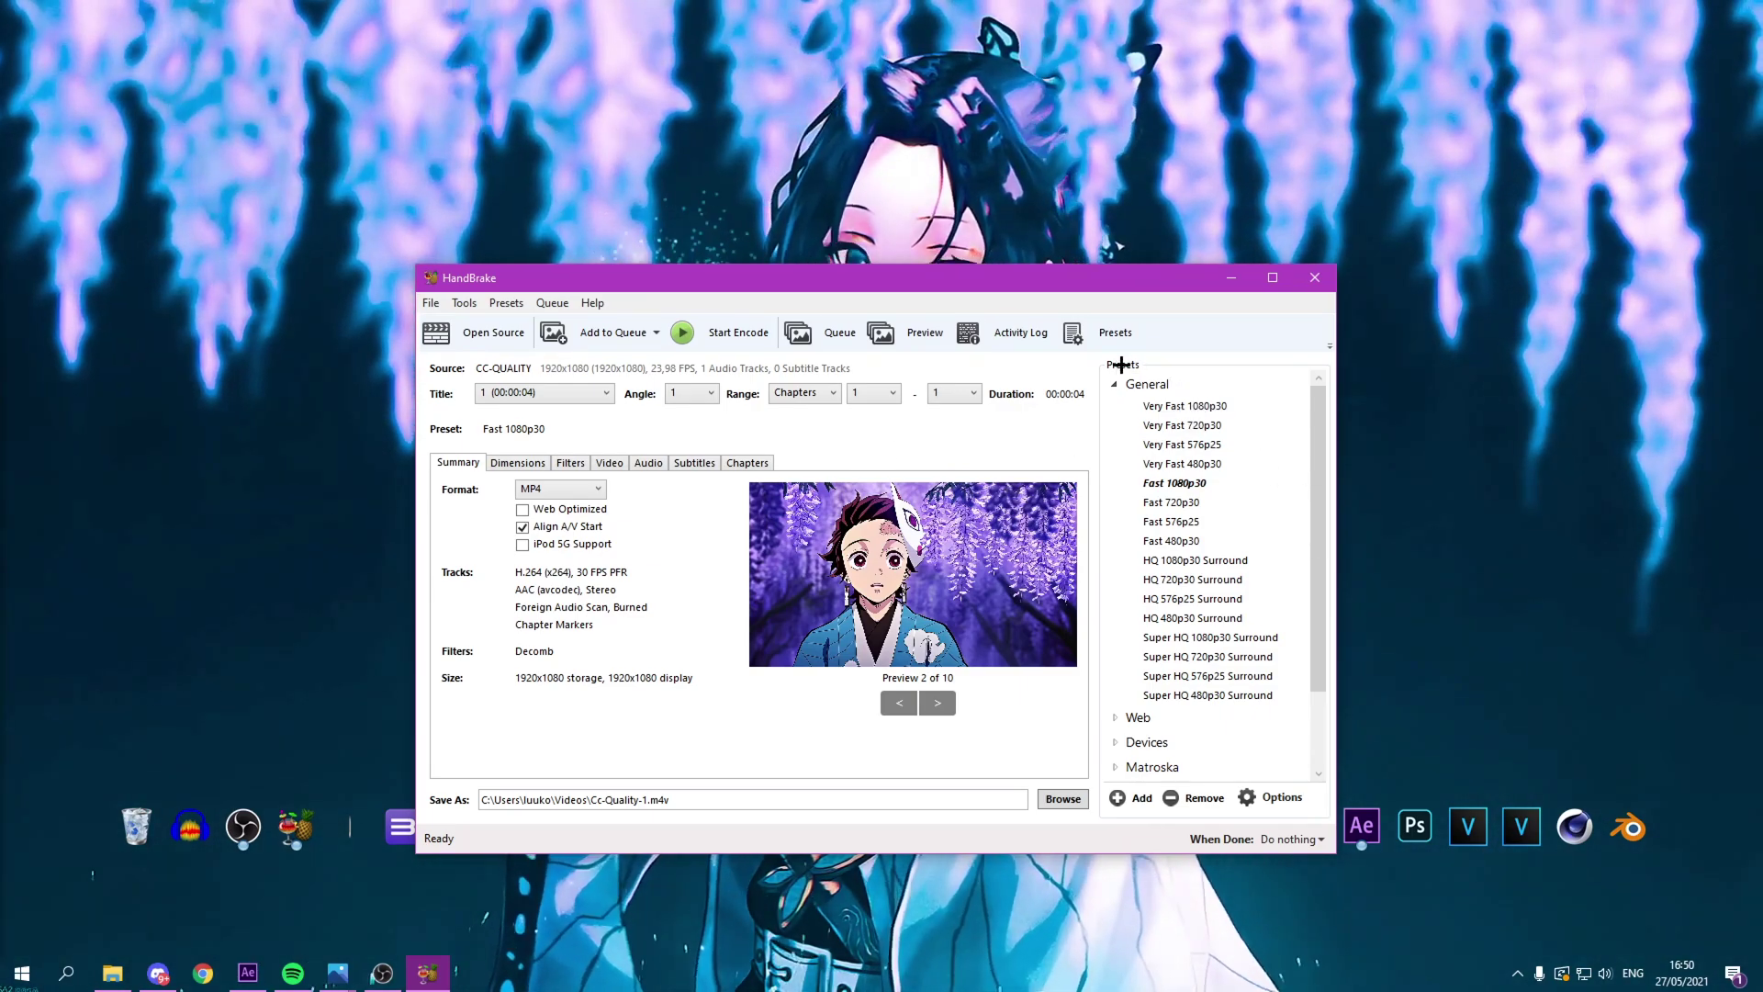
pyautogui.scroll(-2, 1306, 441)
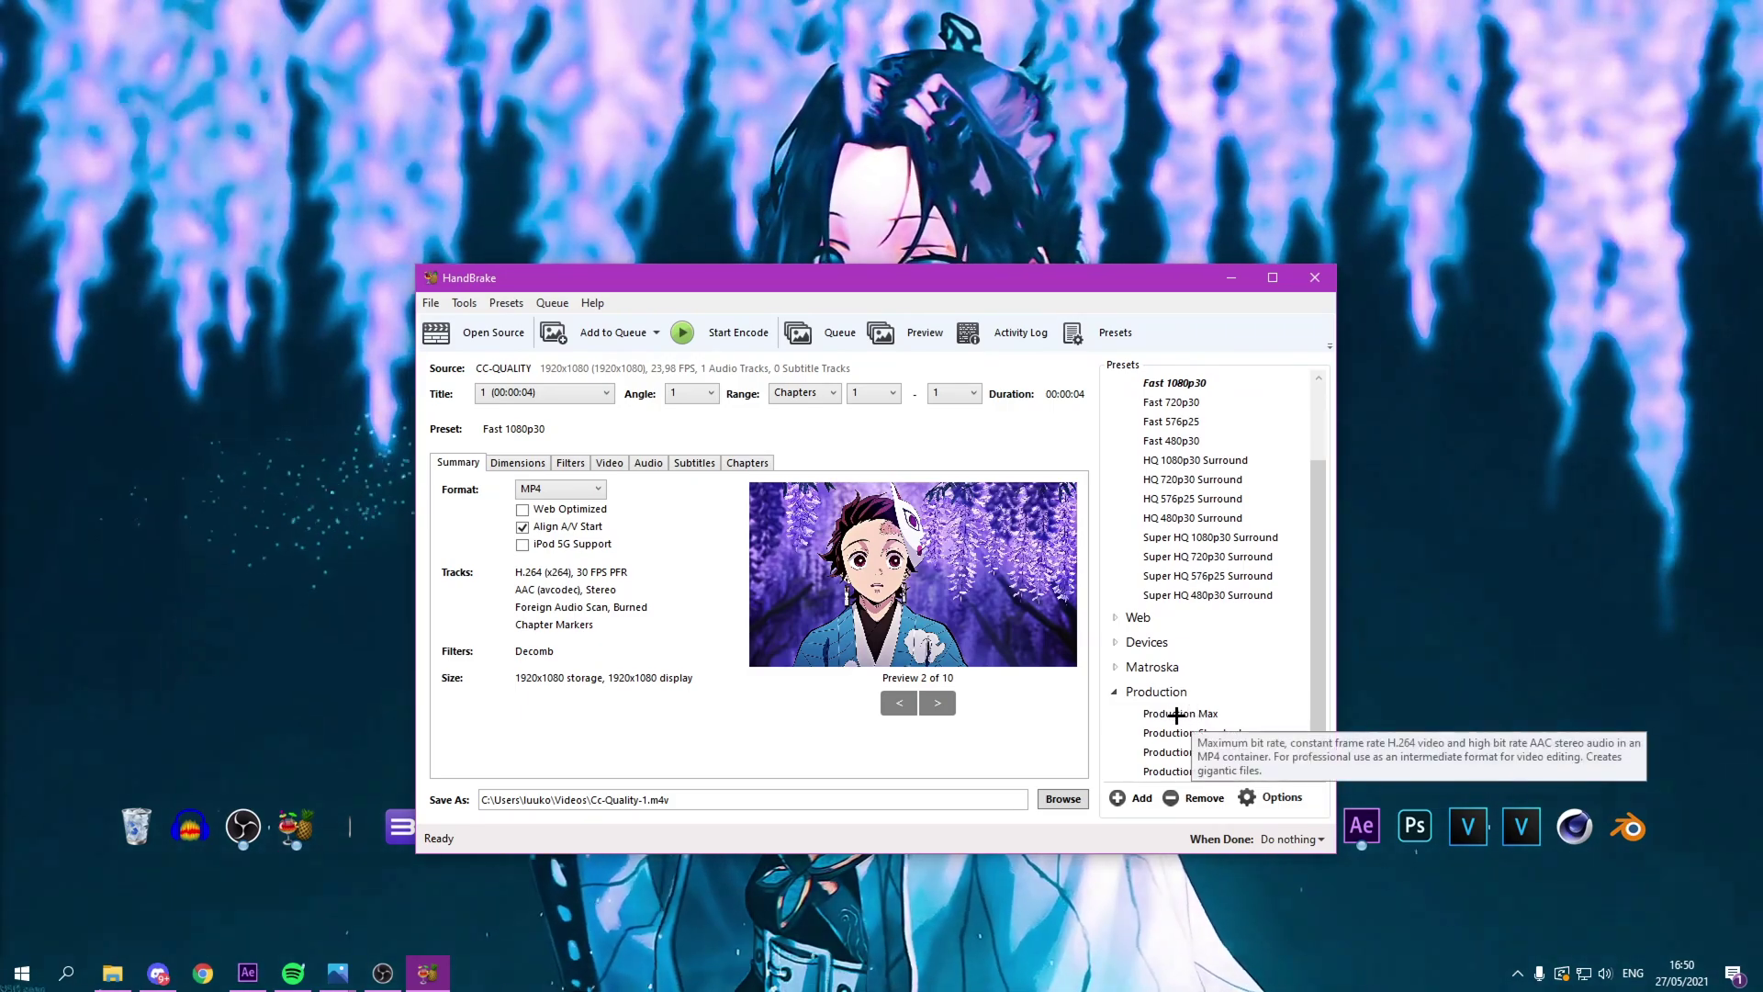
pyautogui.click(1176, 714)
# Step: Switch the output format to MKV and back to MP4 so the output file uses the .mp4 extension
pyautogui.moveTo(724, 803); pyautogui.dragTo(661, 812)
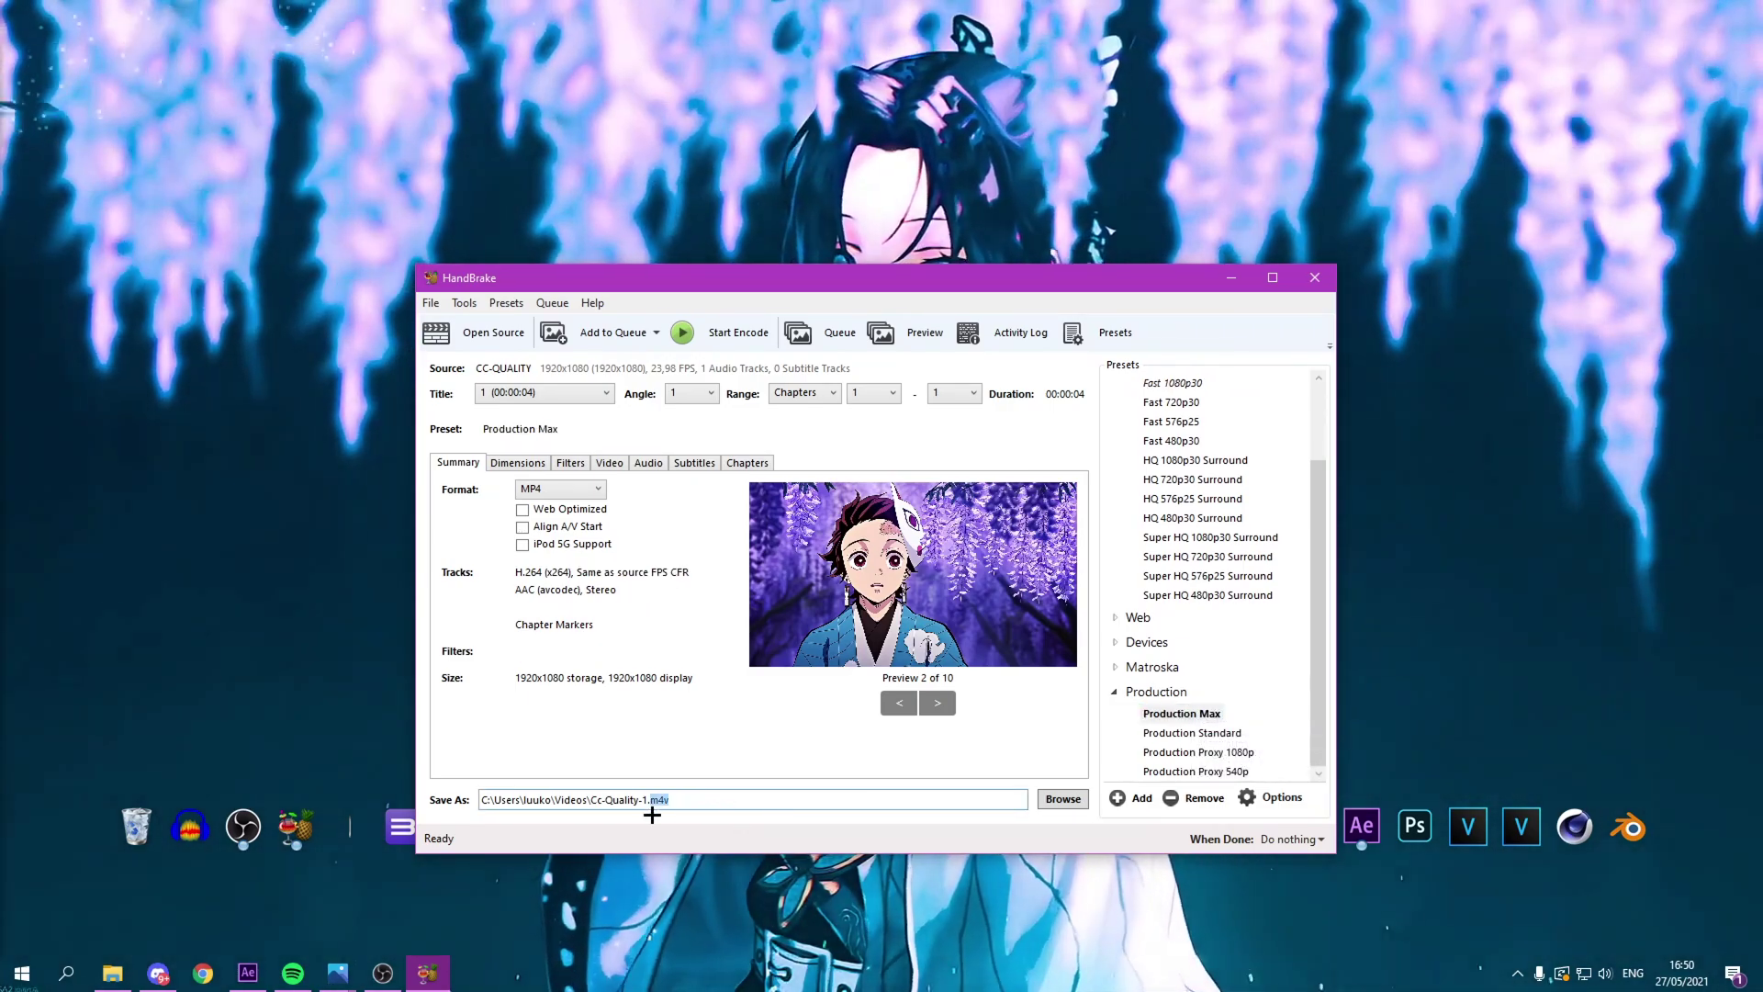
pyautogui.click(691, 811)
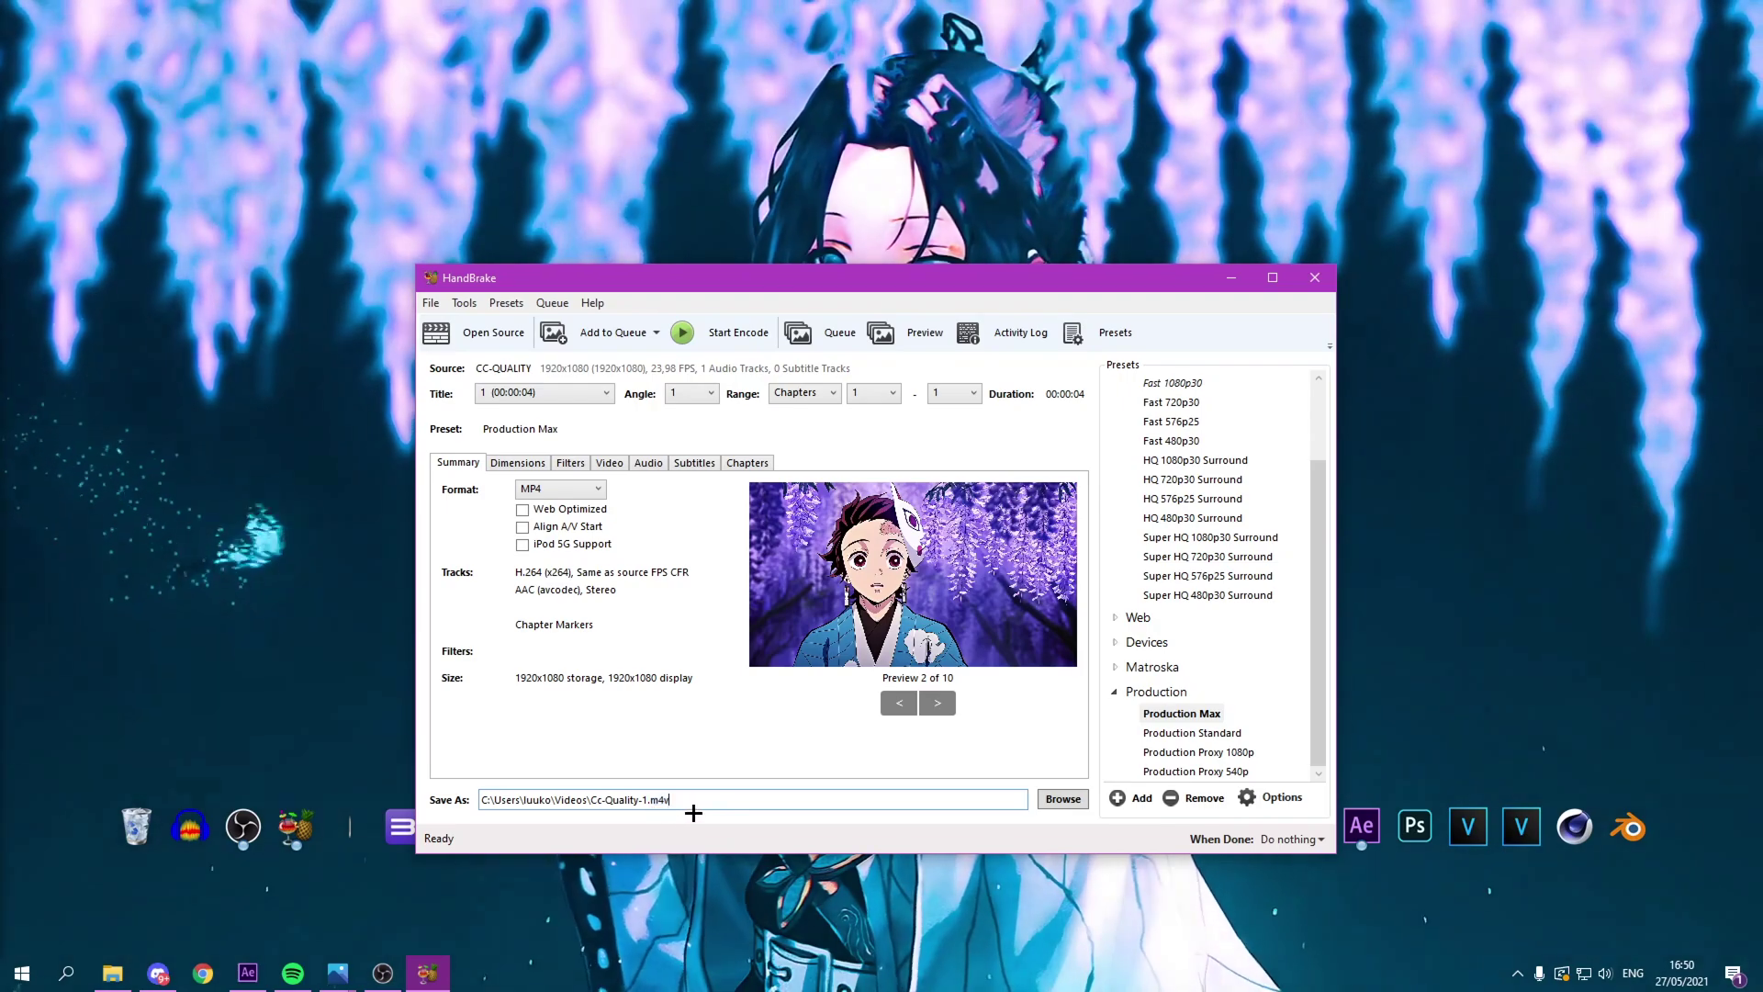
pyautogui.click(592, 488)
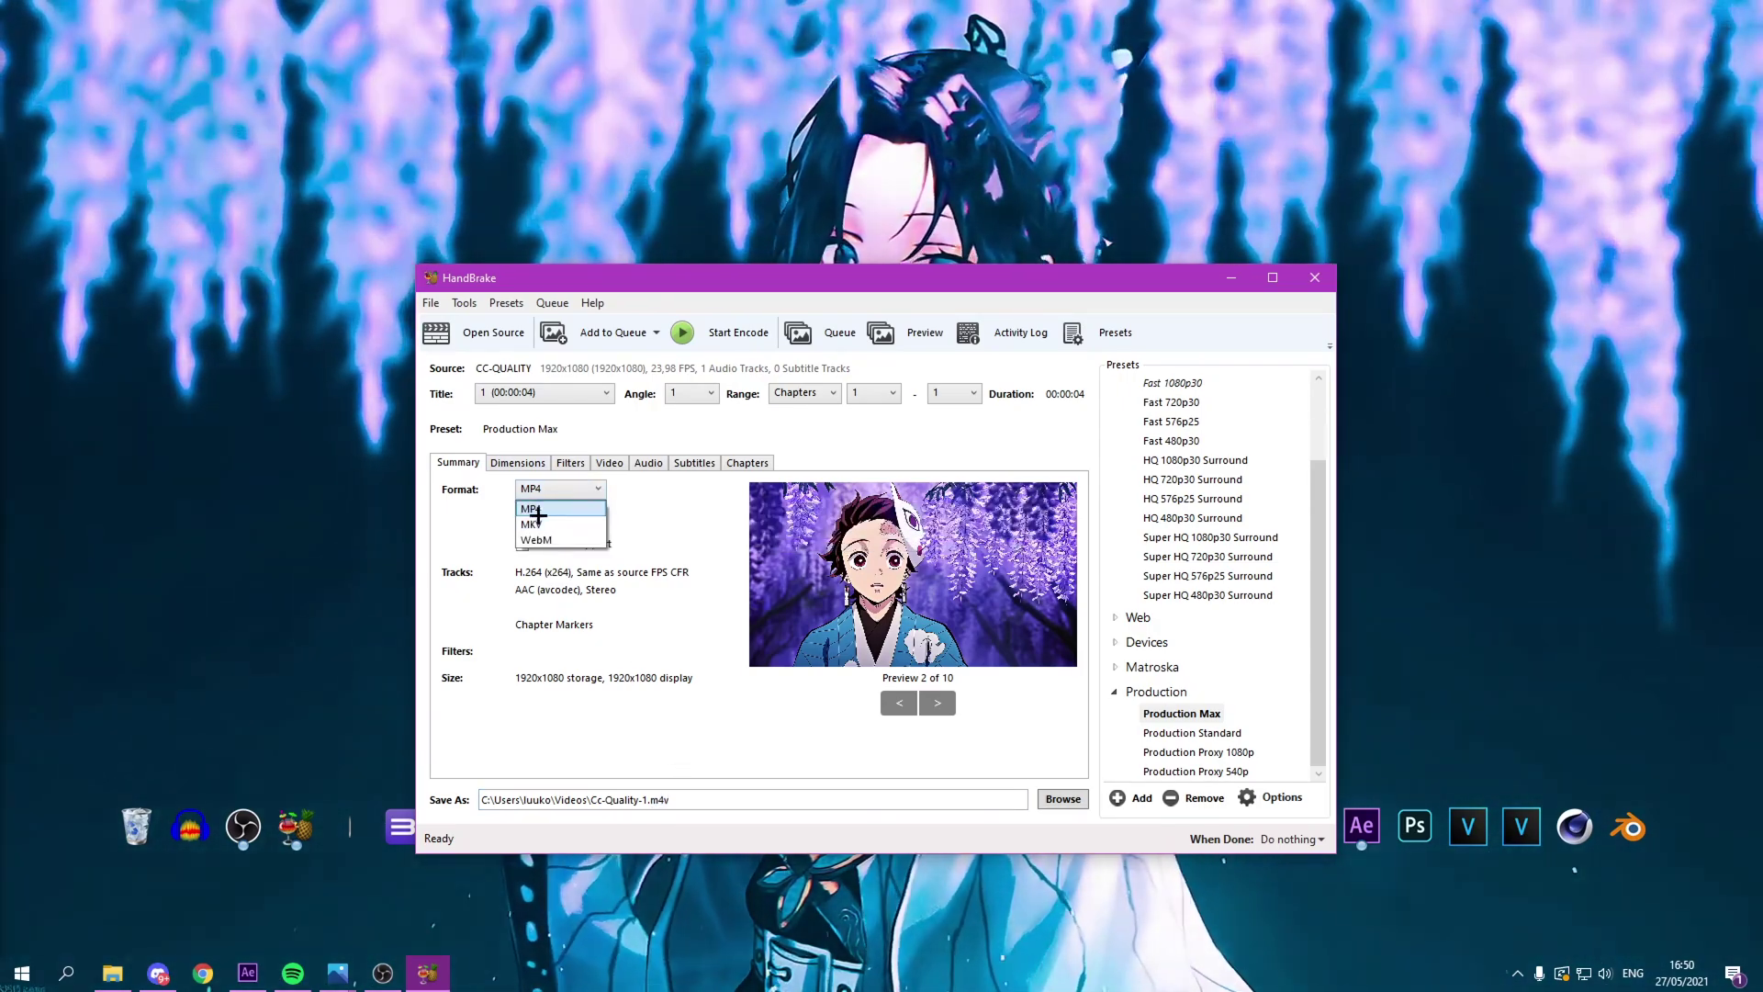
pyautogui.click(555, 525)
pyautogui.click(555, 488)
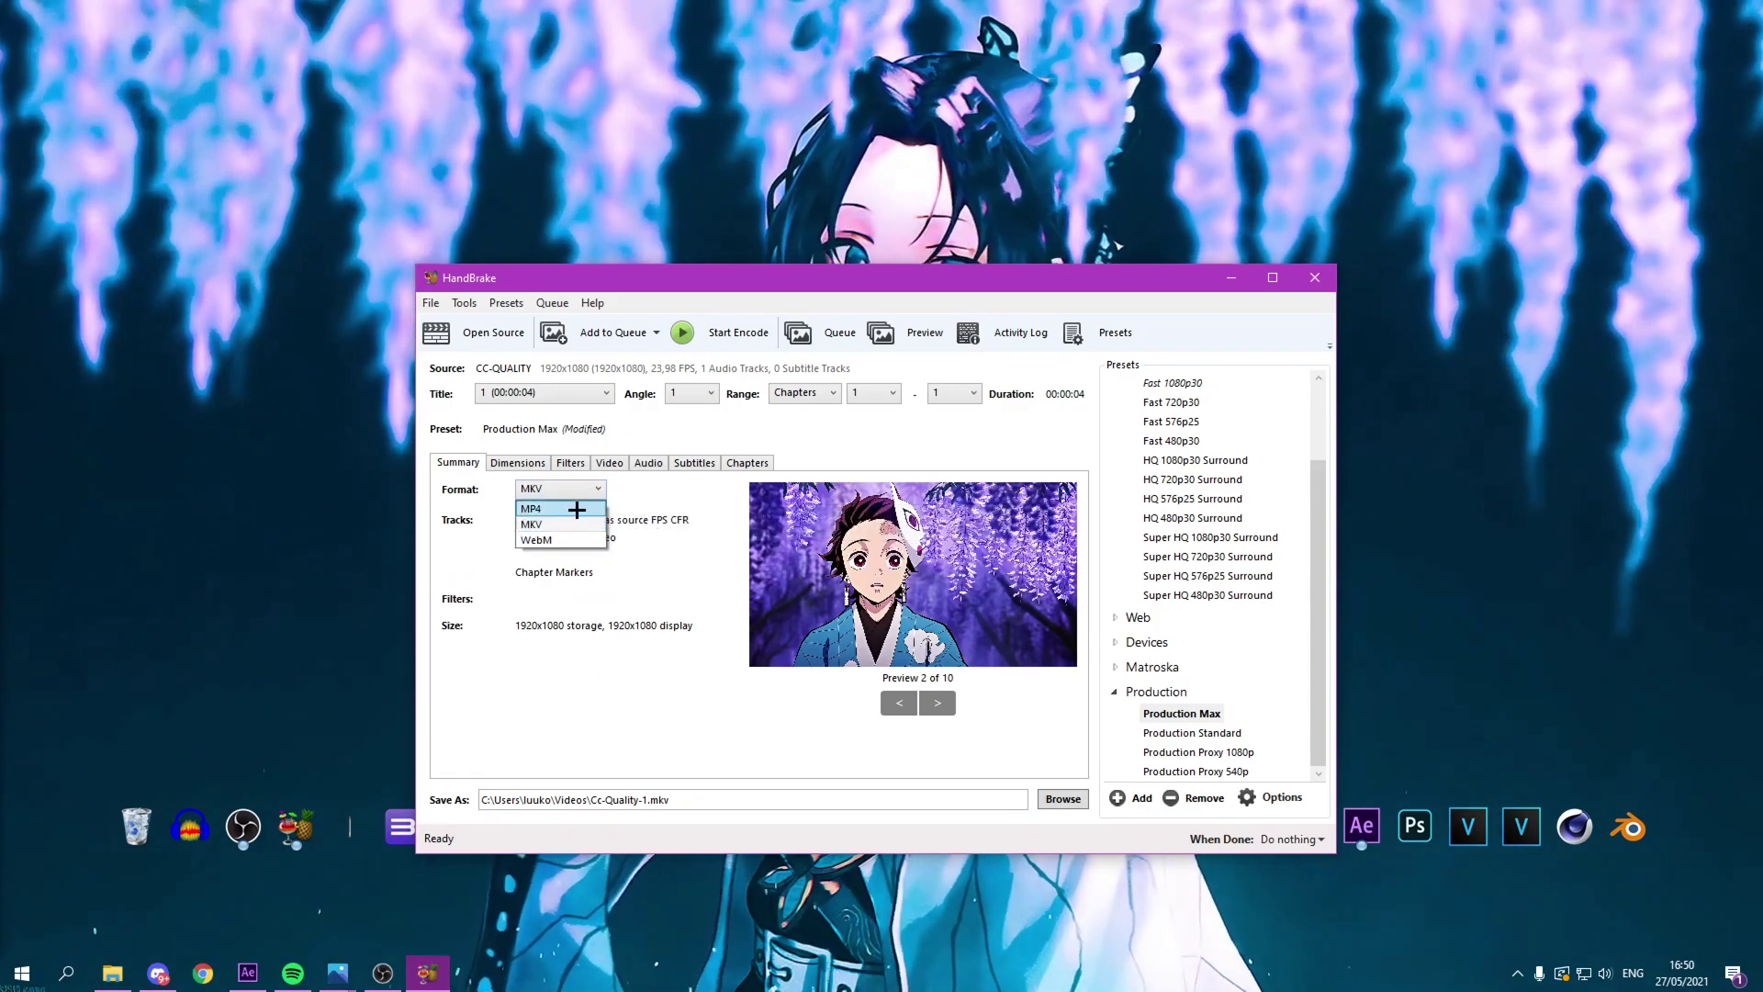
pyautogui.click(577, 509)
pyautogui.moveTo(671, 799); pyautogui.dragTo(648, 808)
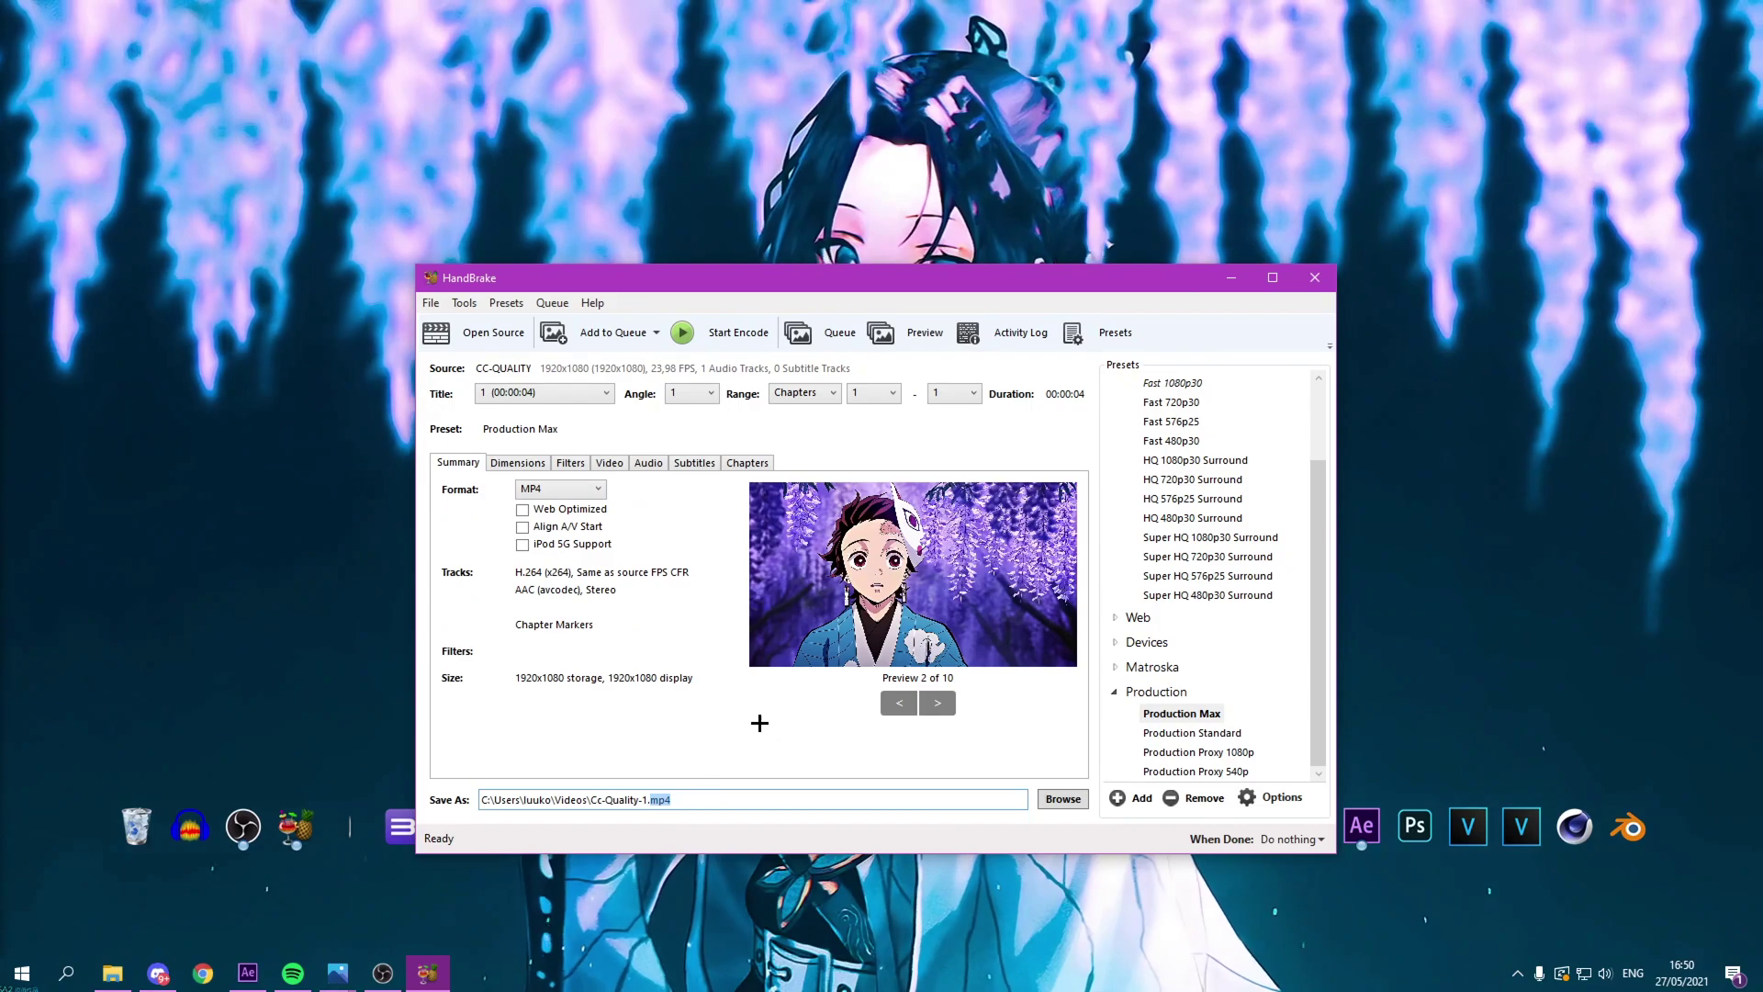
# Step: Review the dimensions and filter settings, and set the video's Encoder Preset to Placebo
pyautogui.click(511, 464)
pyautogui.click(562, 462)
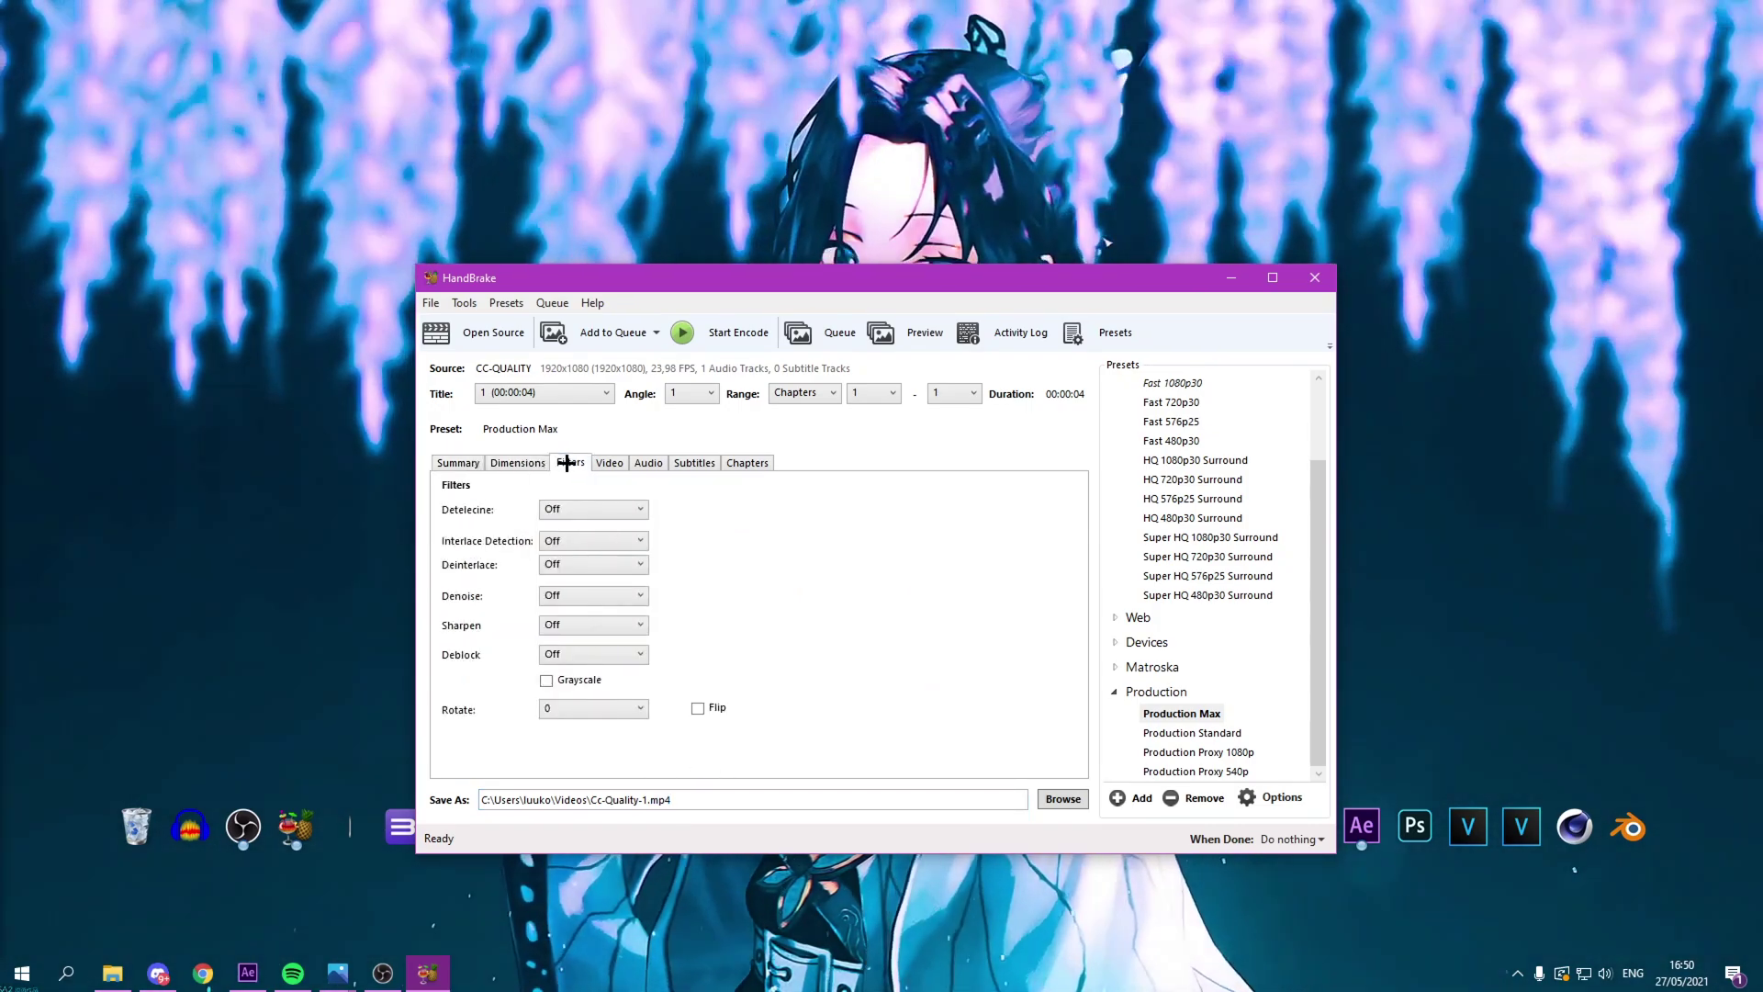
pyautogui.click(610, 462)
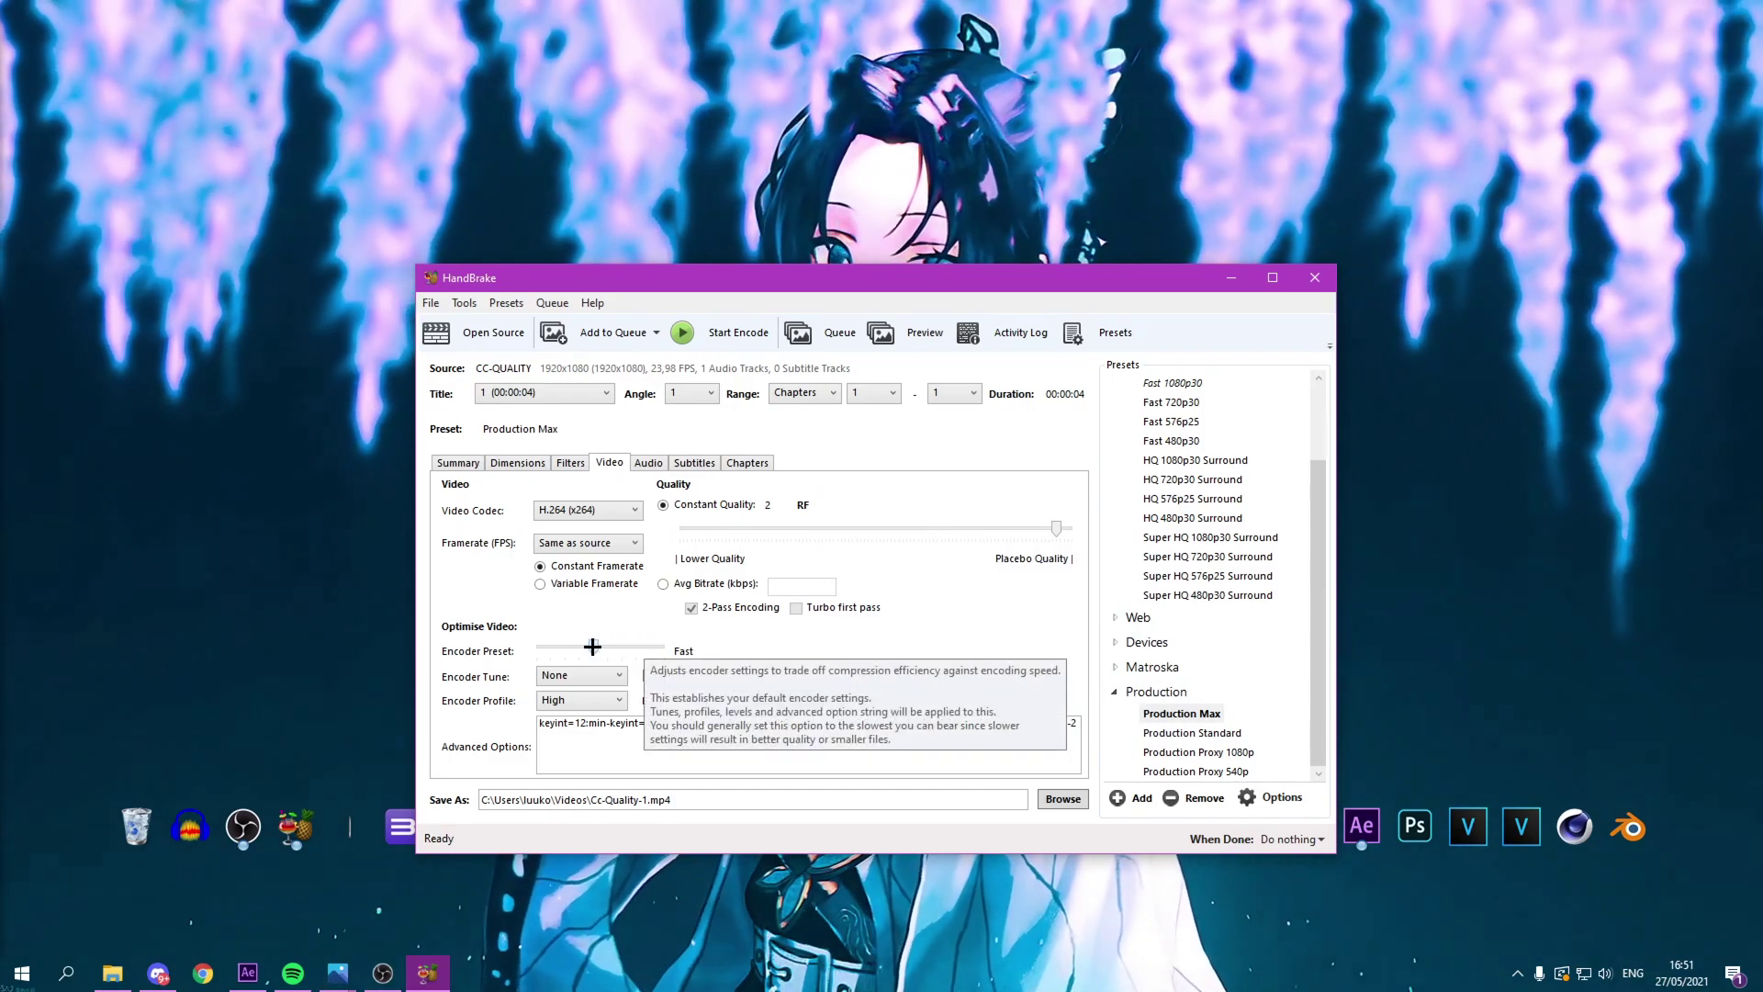
pyautogui.moveTo(593, 647); pyautogui.dragTo(676, 646)
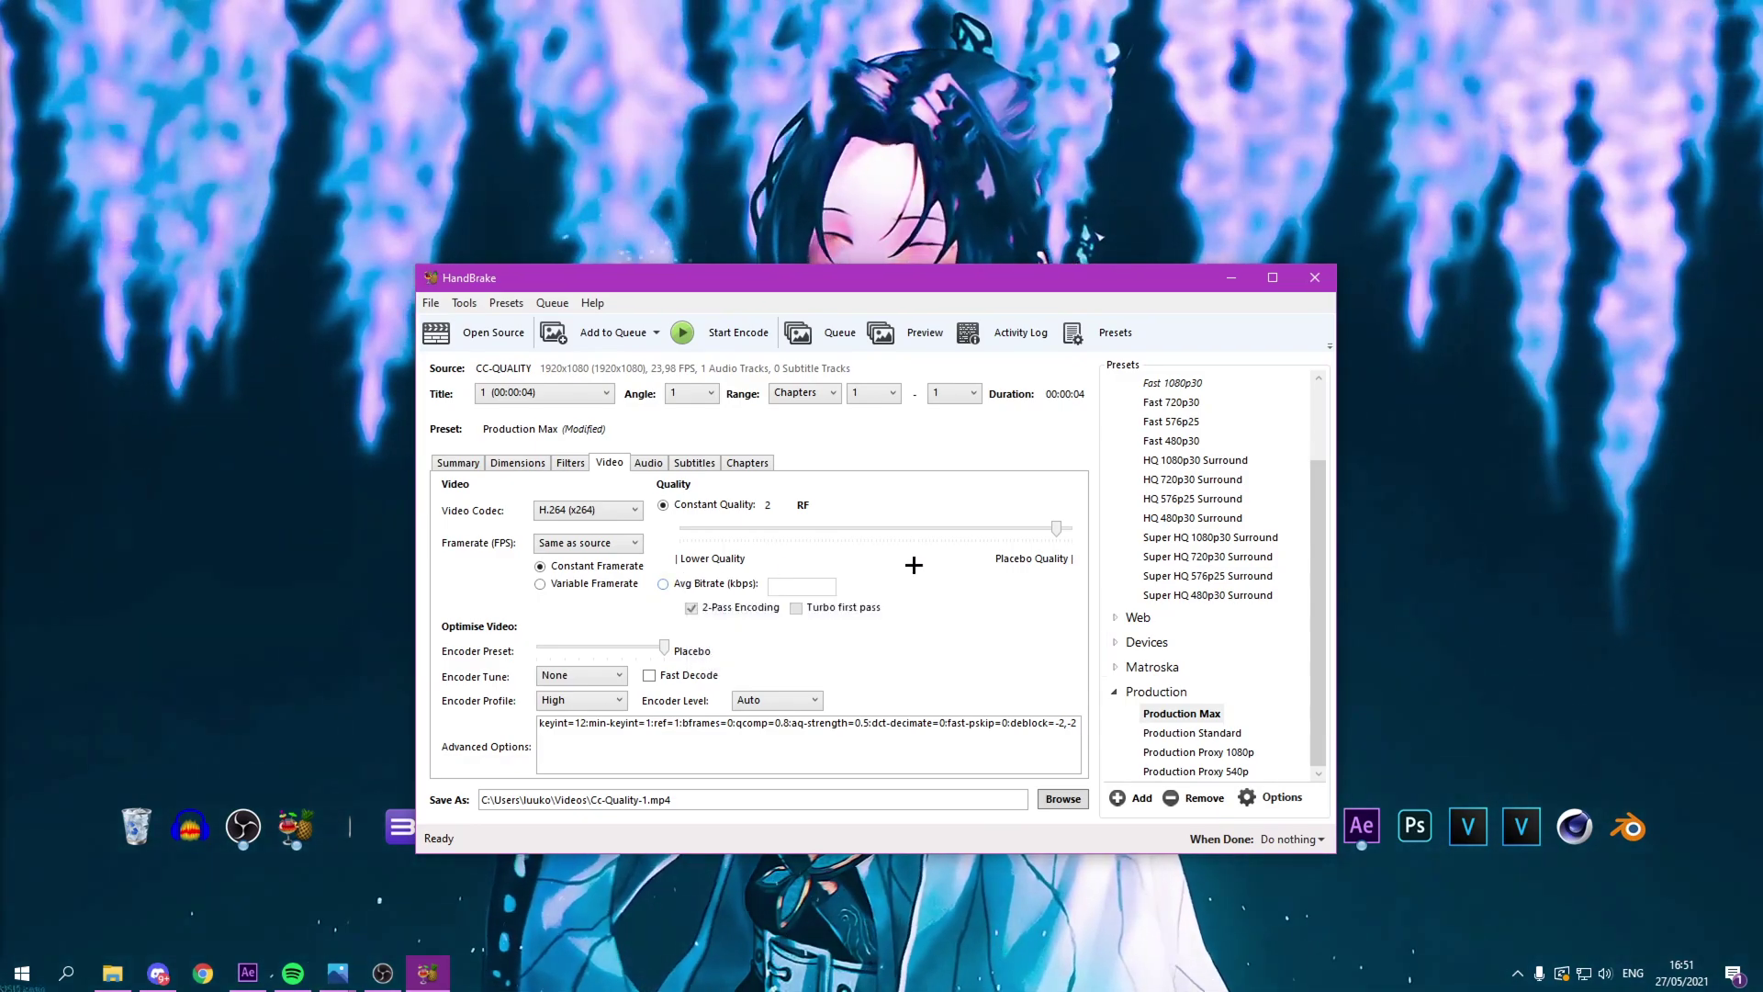
# Step: Use an average bitrate of 4000 kbps for the video quality and enable Turbo first pass
pyautogui.click(712, 581)
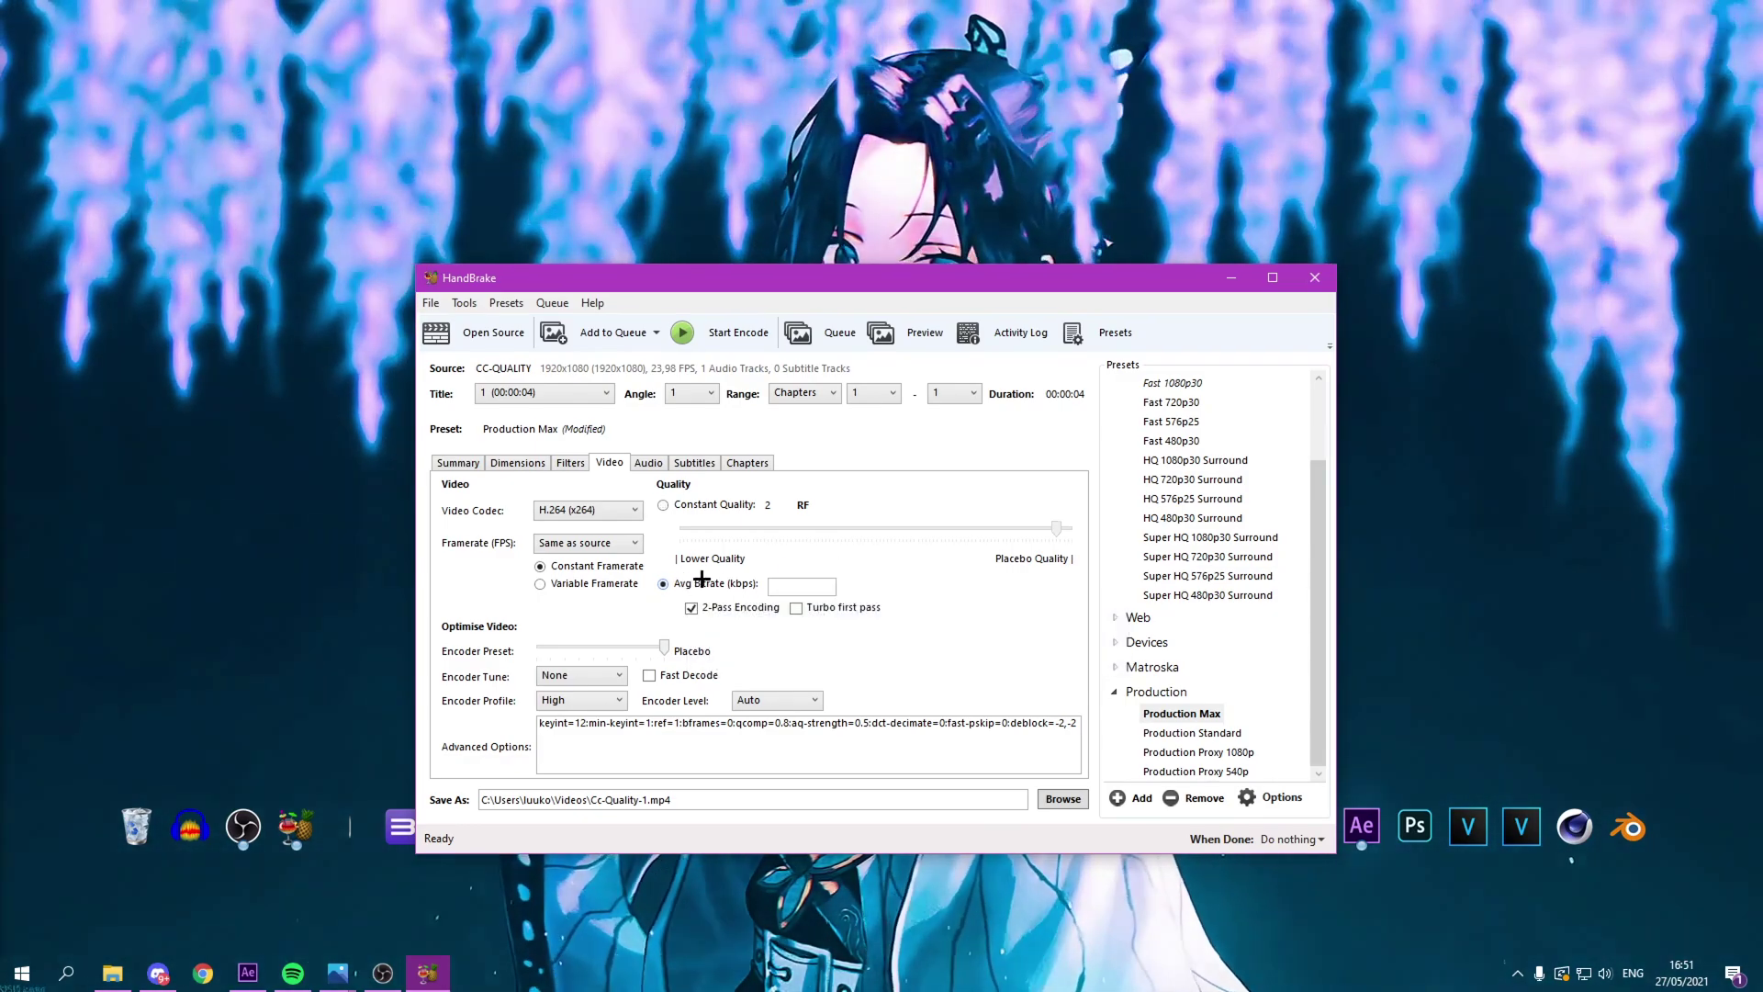
pyautogui.click(794, 609)
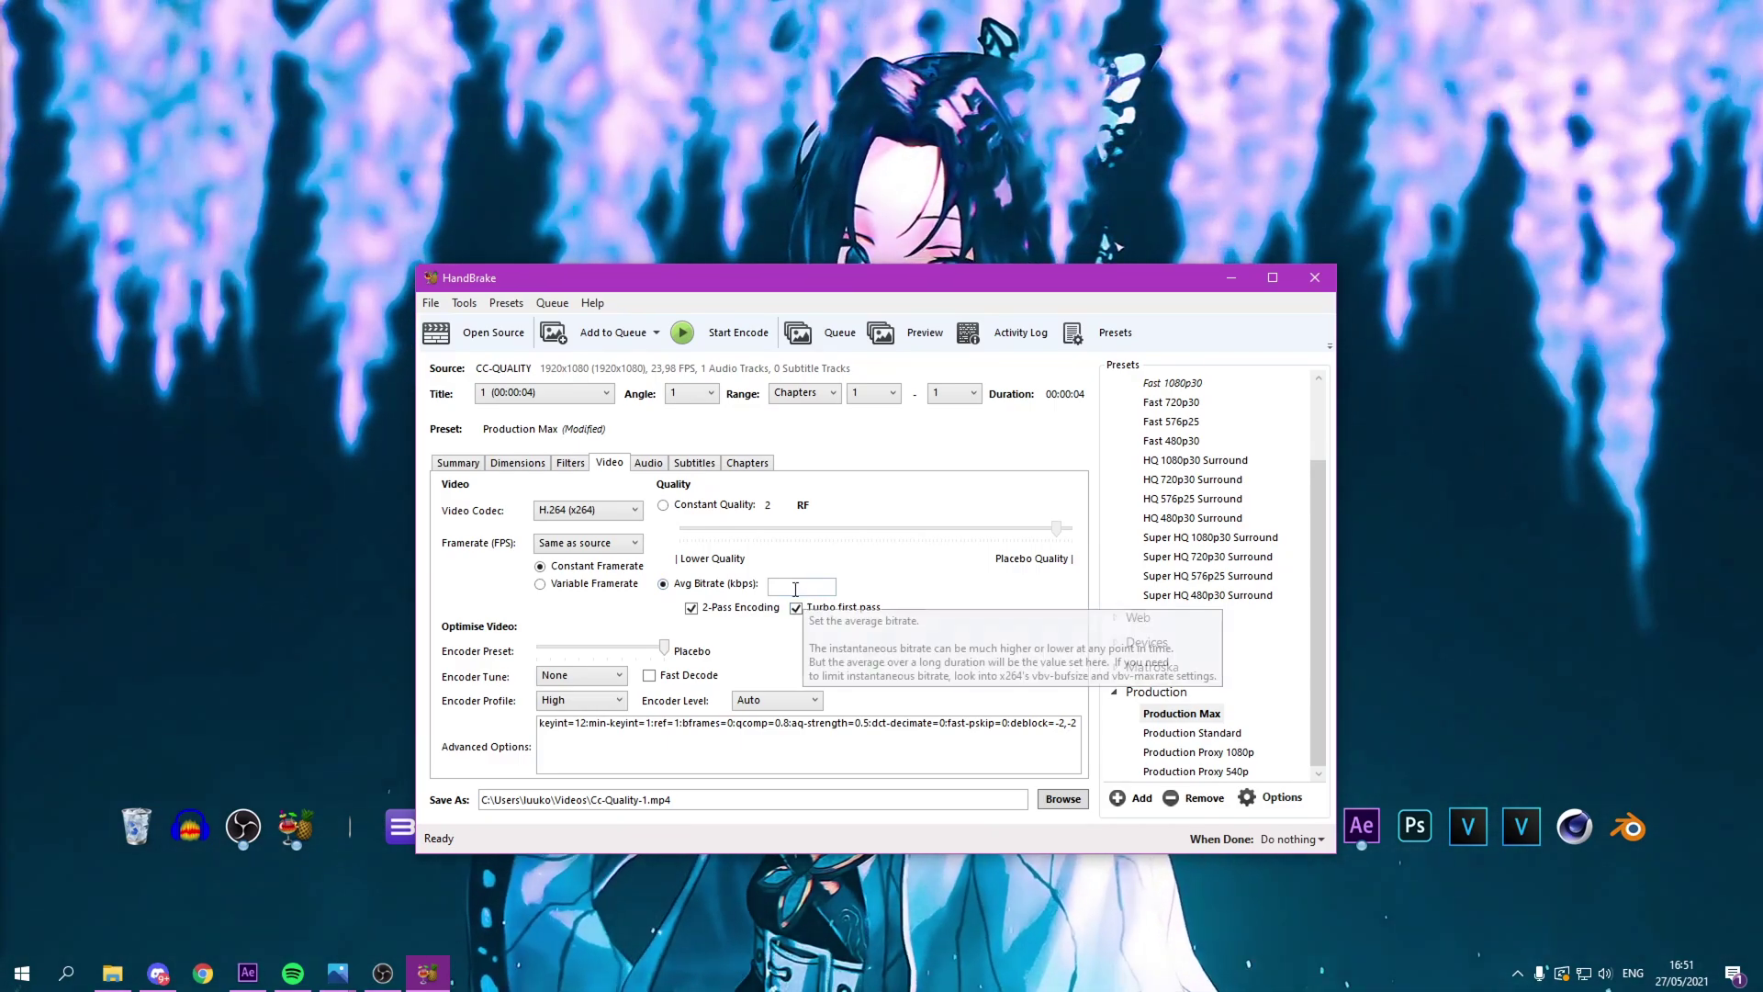
pyautogui.click(817, 584)
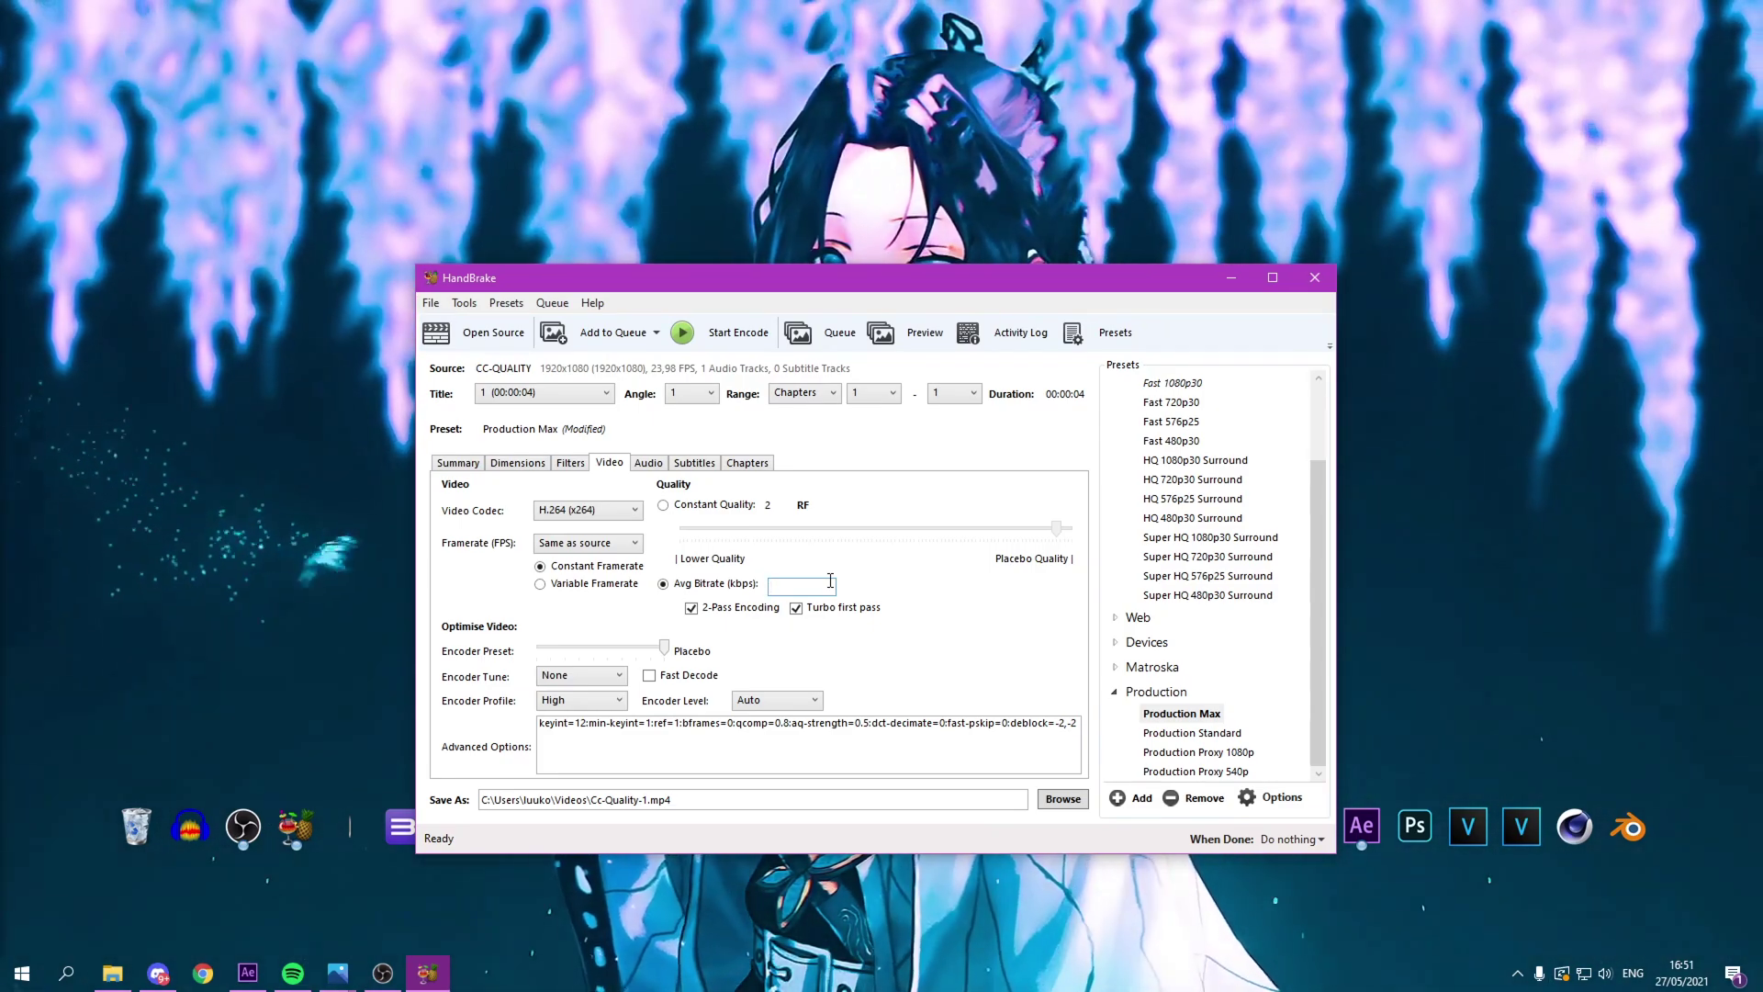
pyautogui.write('4000')
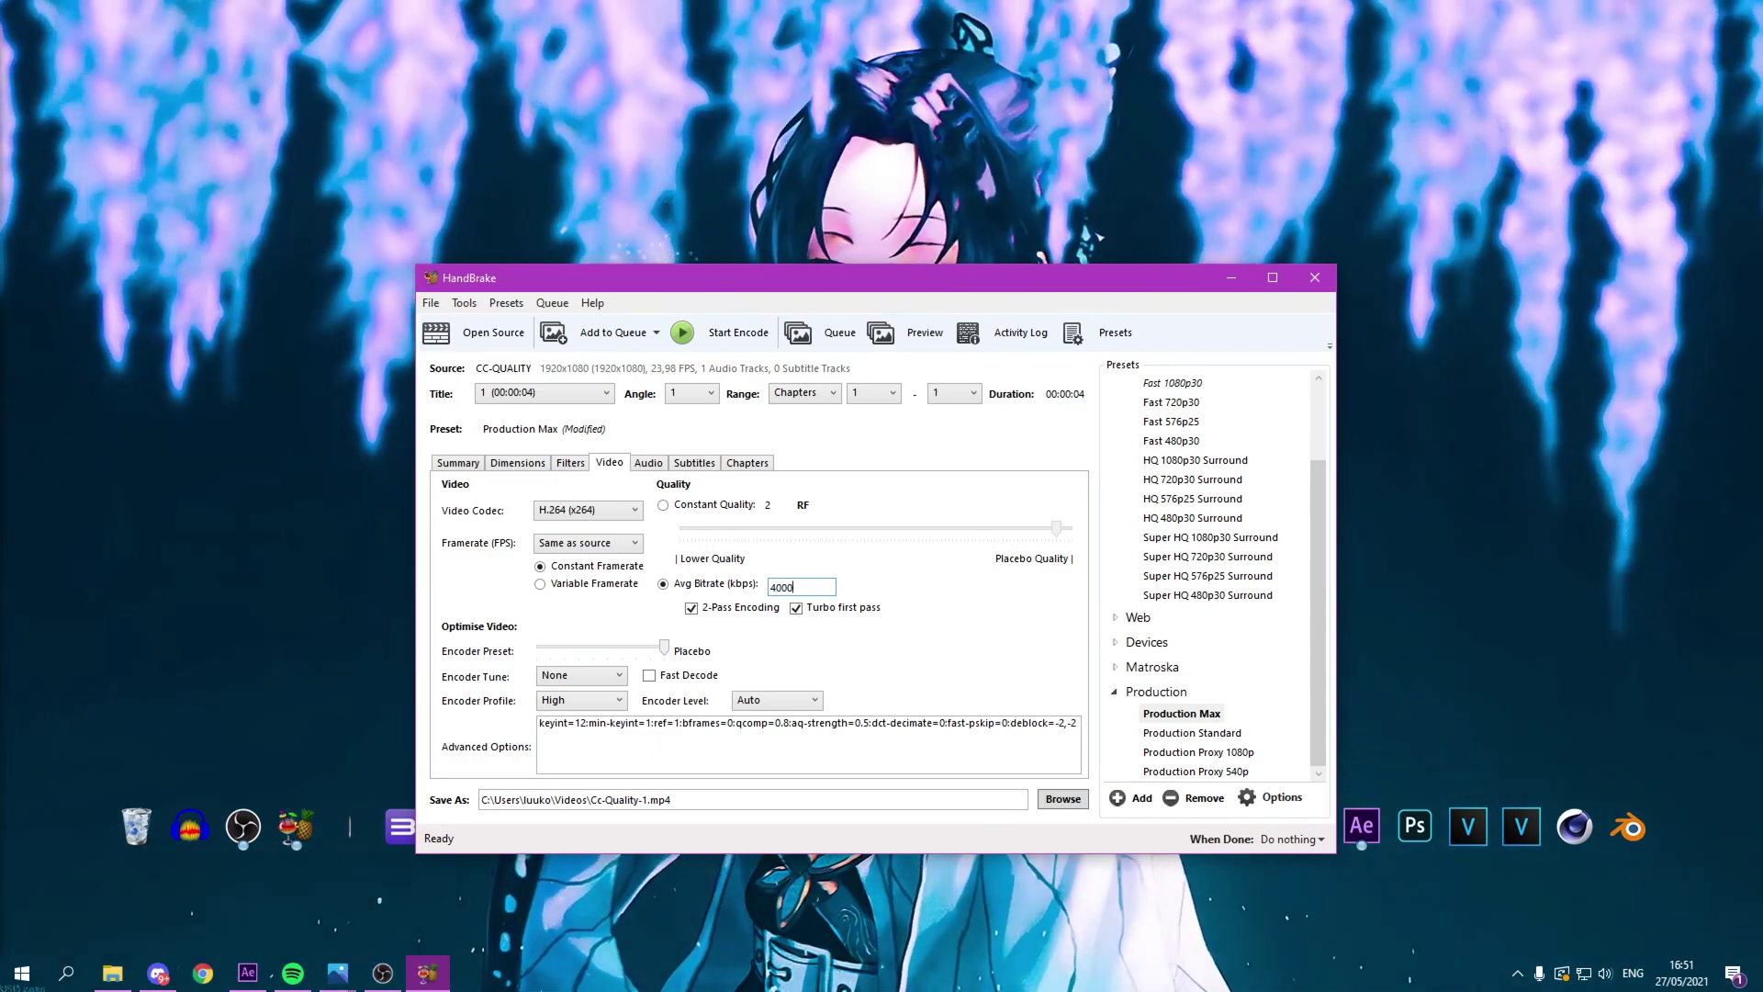